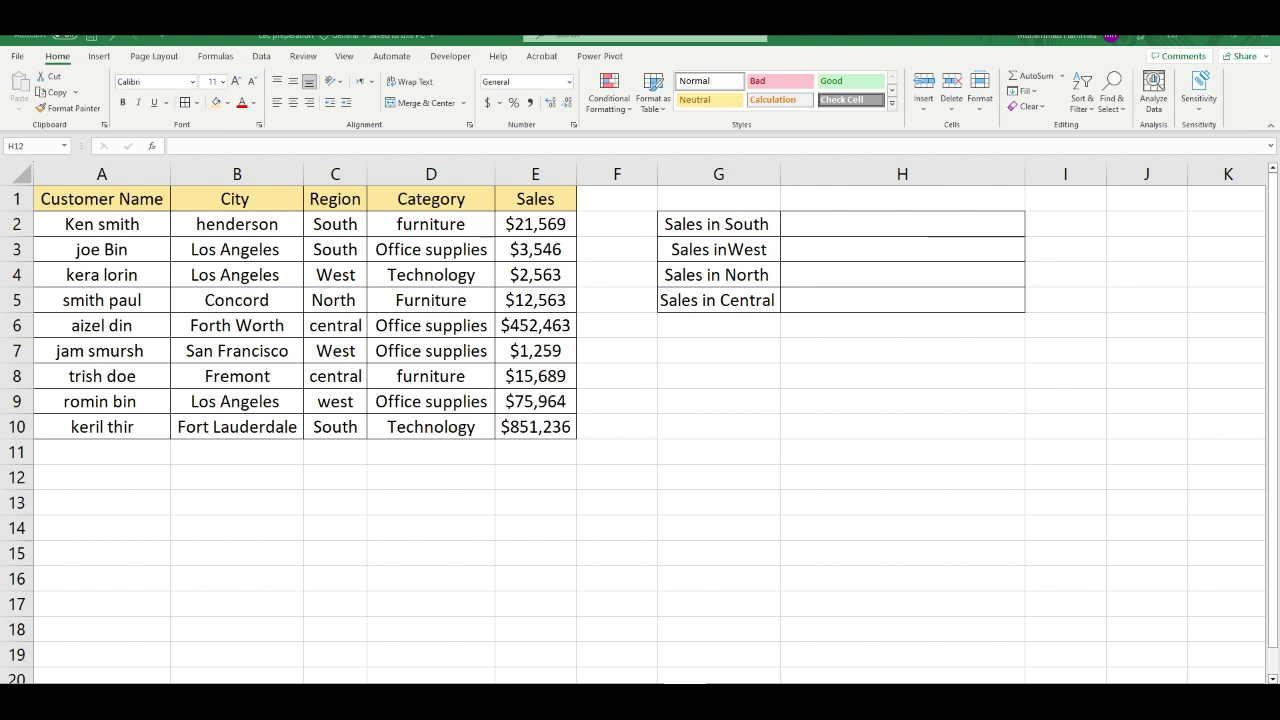
Move the active cell to E11, just below the Sales column
key(Left)
key(Left)
key(Left)
key(Up)
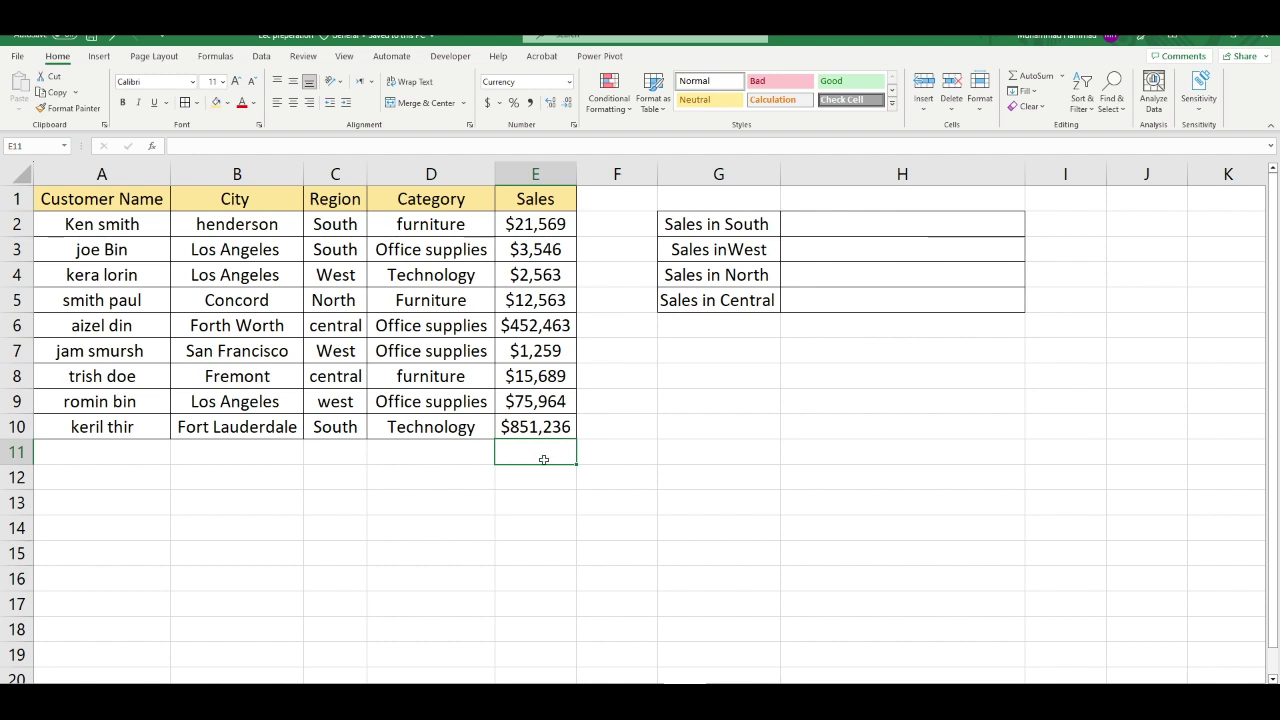
AutoSum E2:E10 into E11 for $1,436,852, then clear E11 and select H2
click(1012, 76)
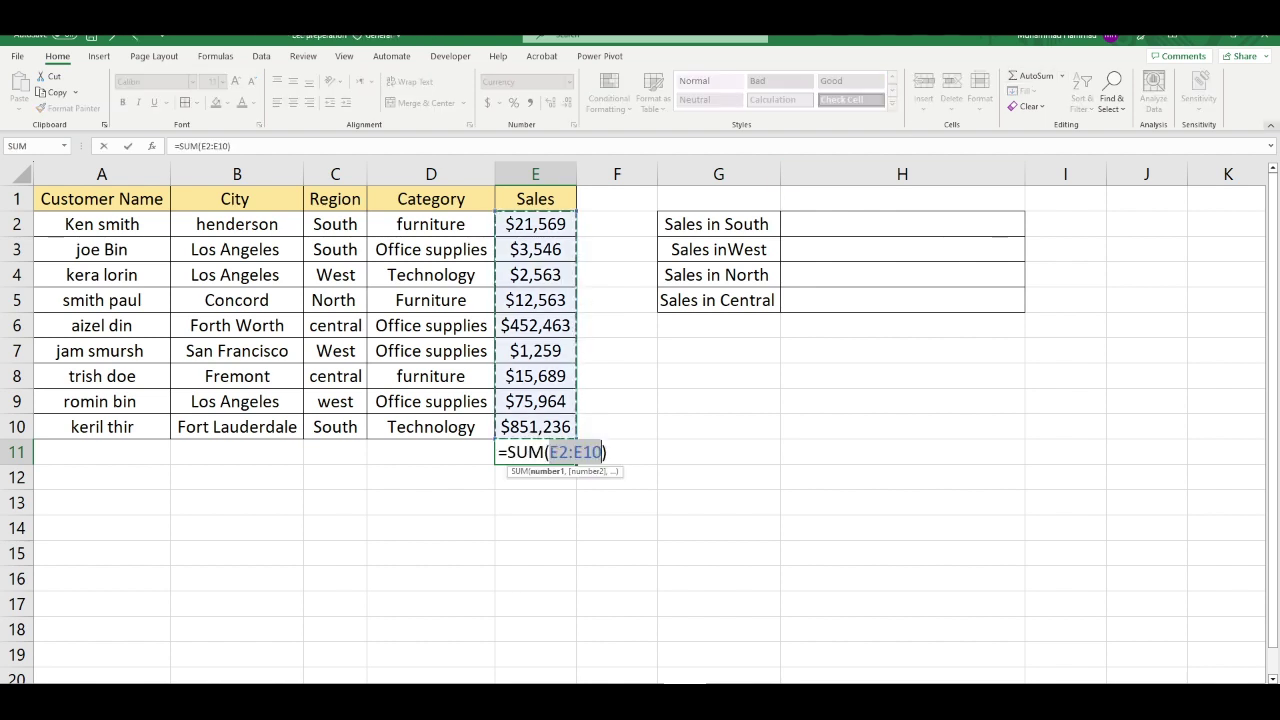
key(Return)
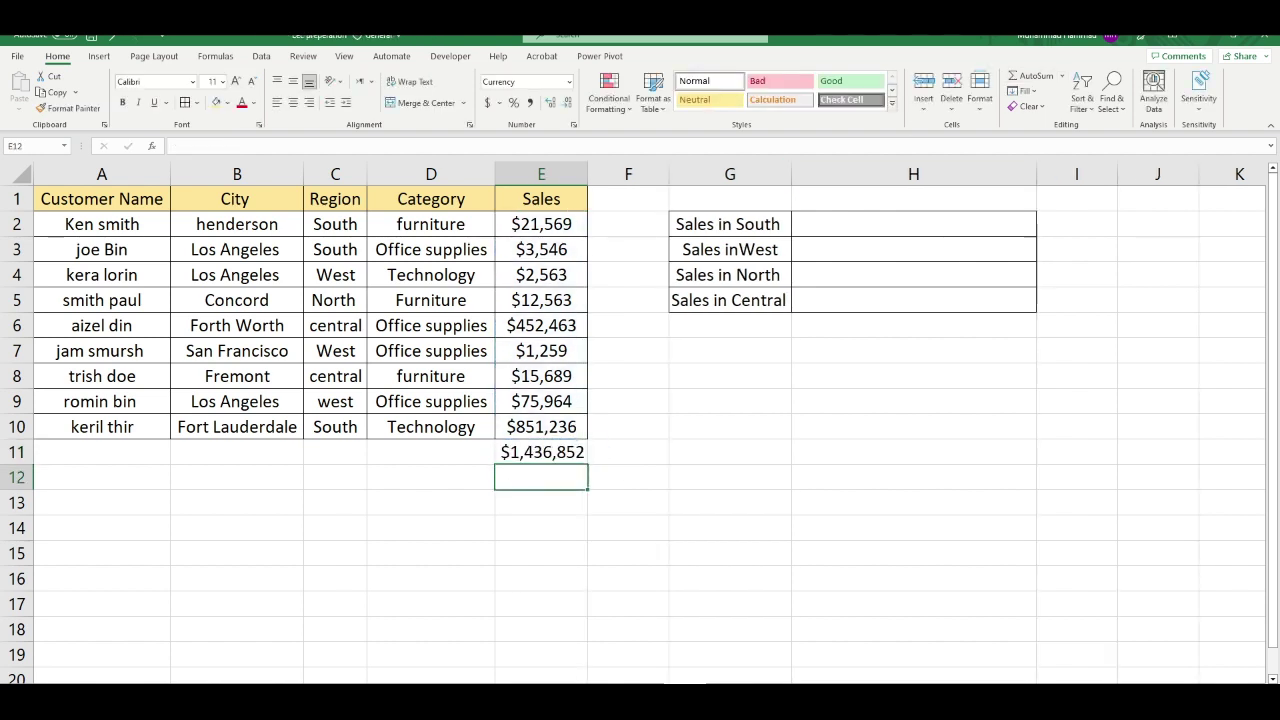
click(555, 452)
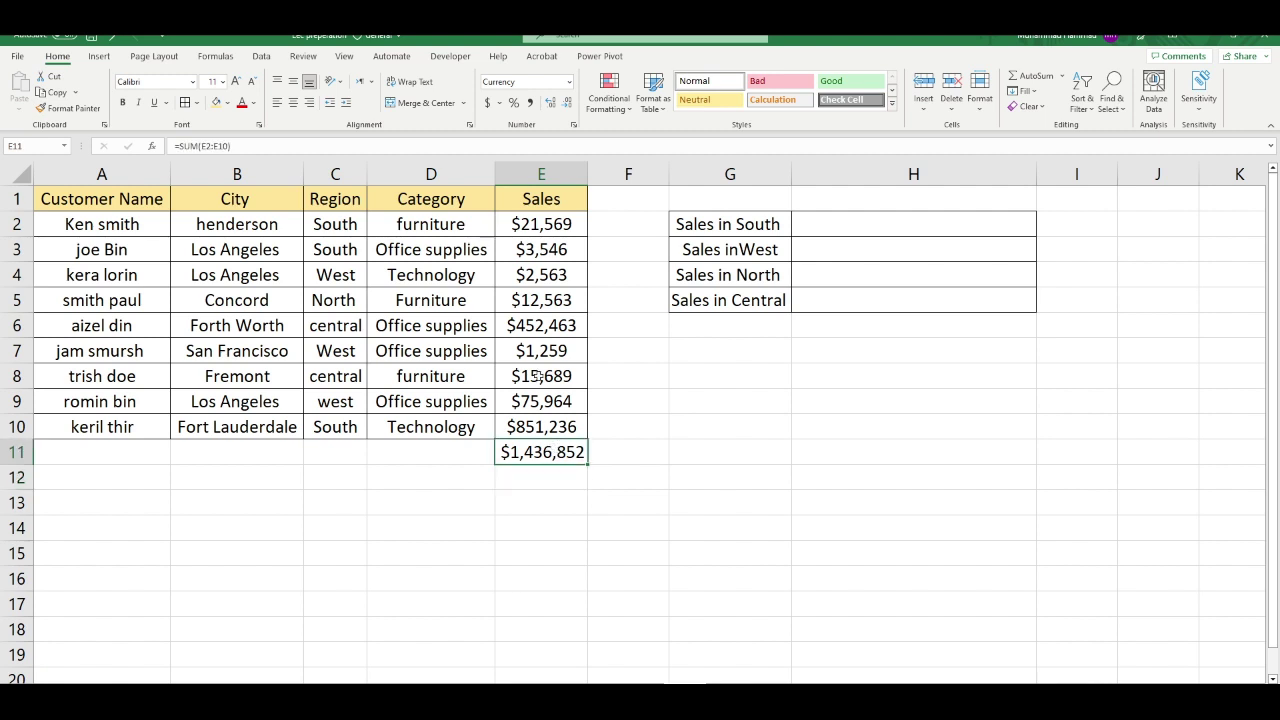
key(Delete)
click(810, 230)
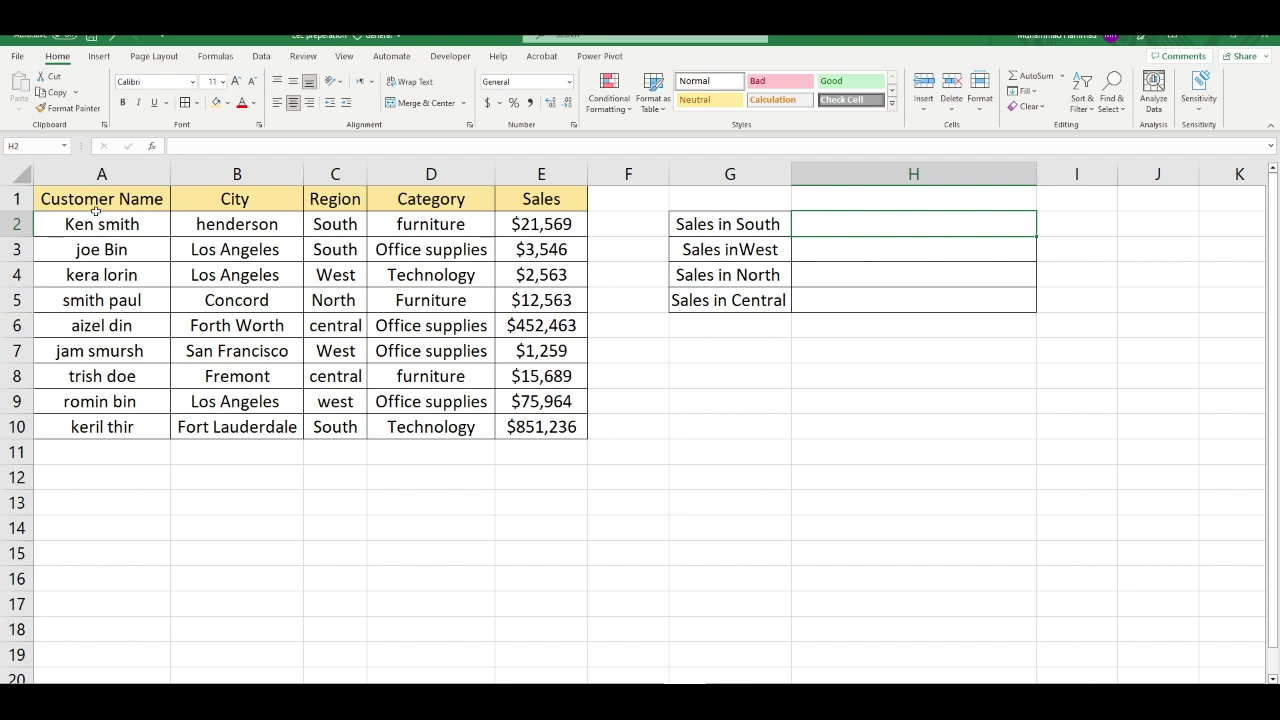
drag(95, 203, 128, 427)
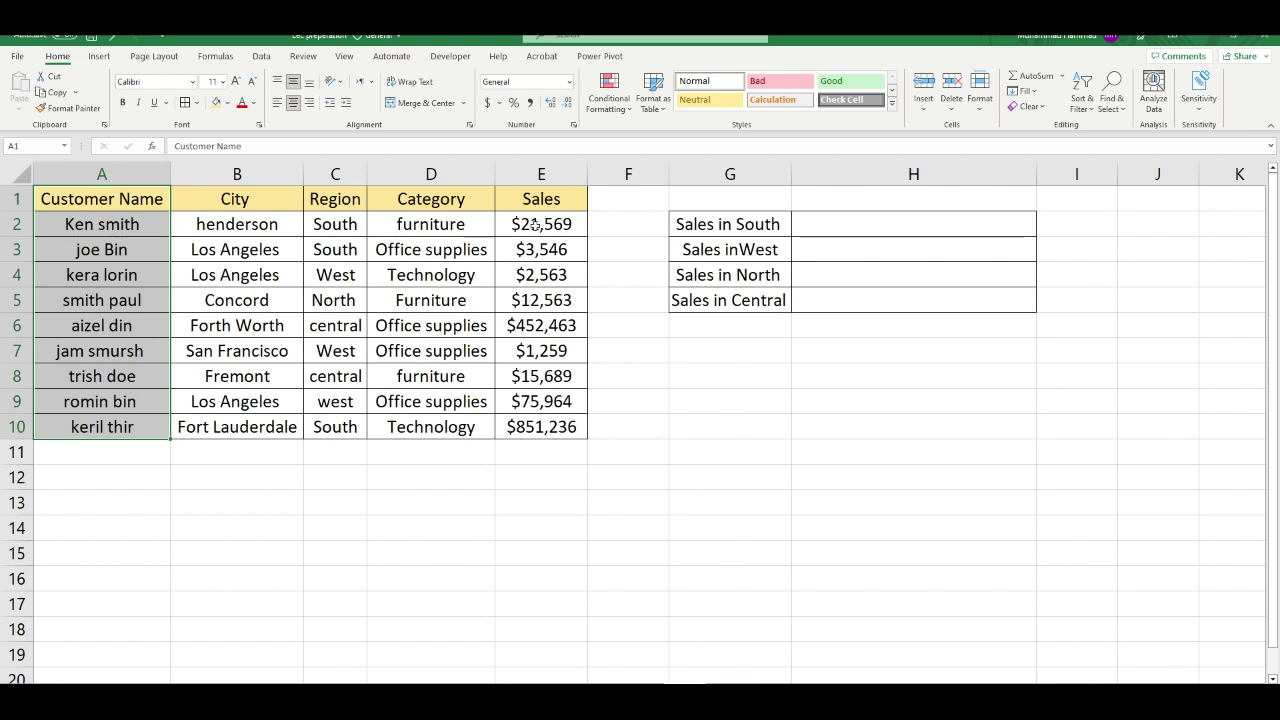
click(847, 224)
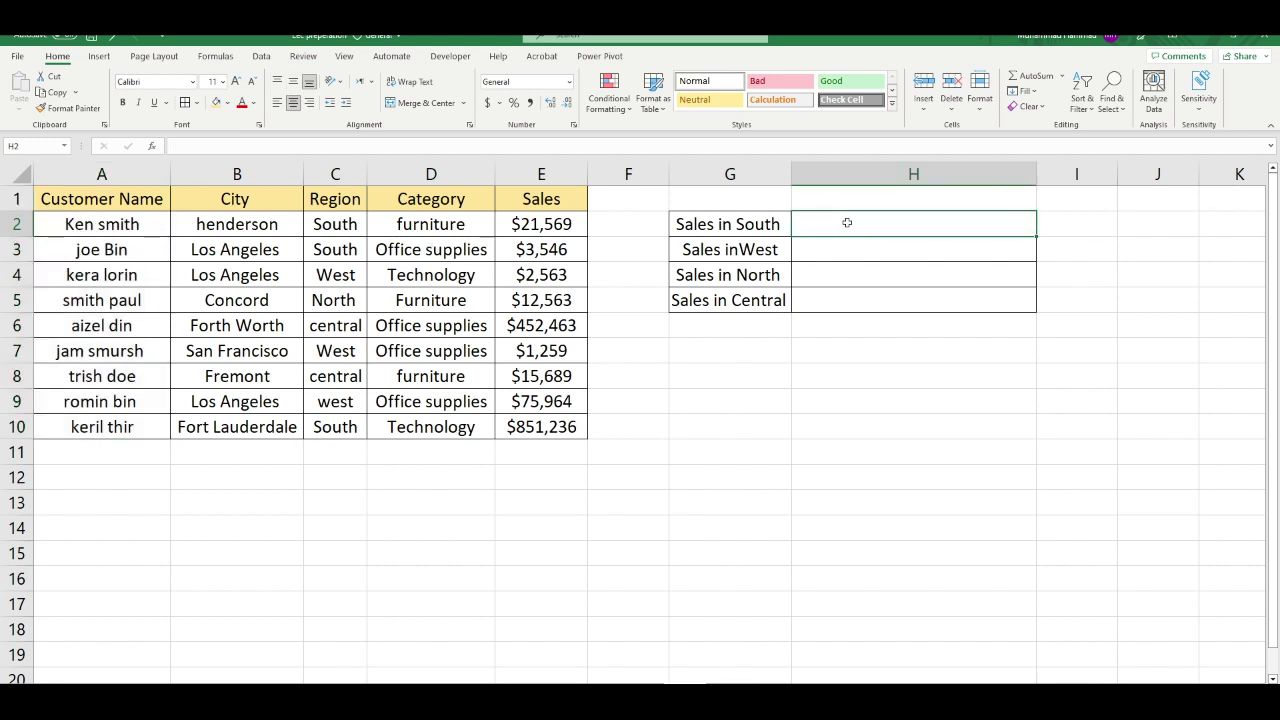
Enter =SUMIFS(E2:E10,C2:C10,C2) in H2 to give the South total of 876351
double_click(847, 223)
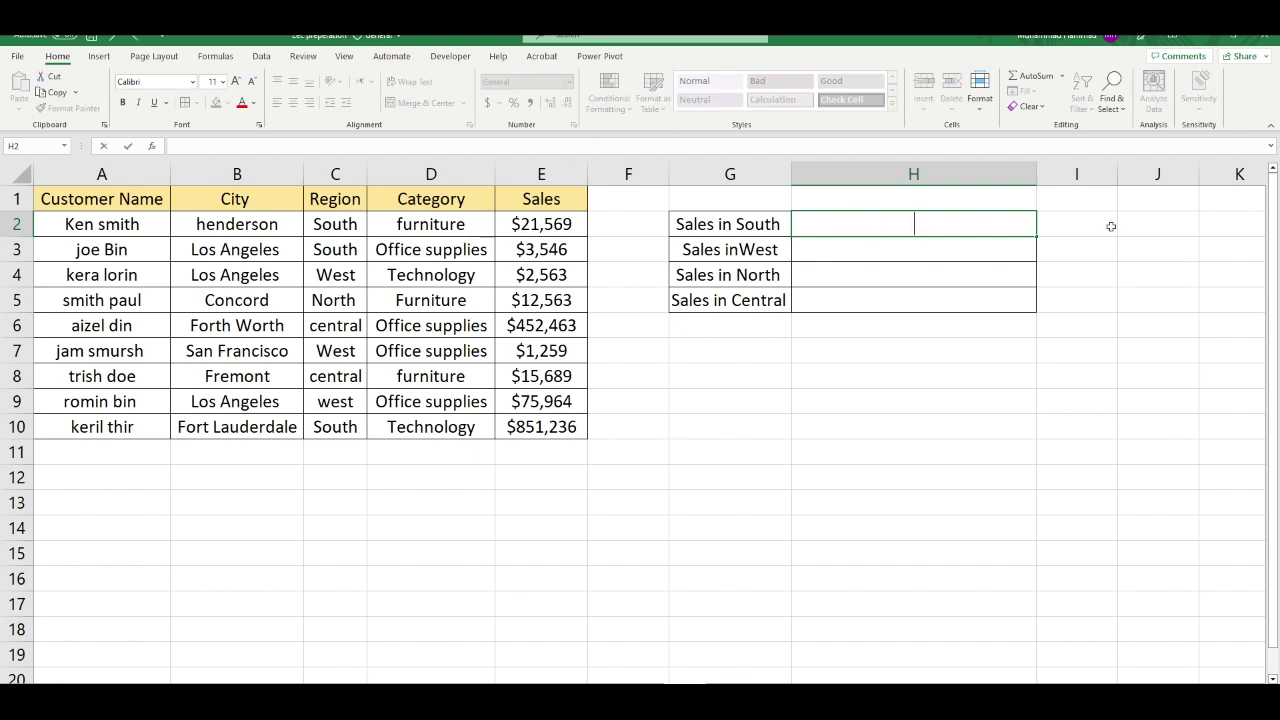
text(=)
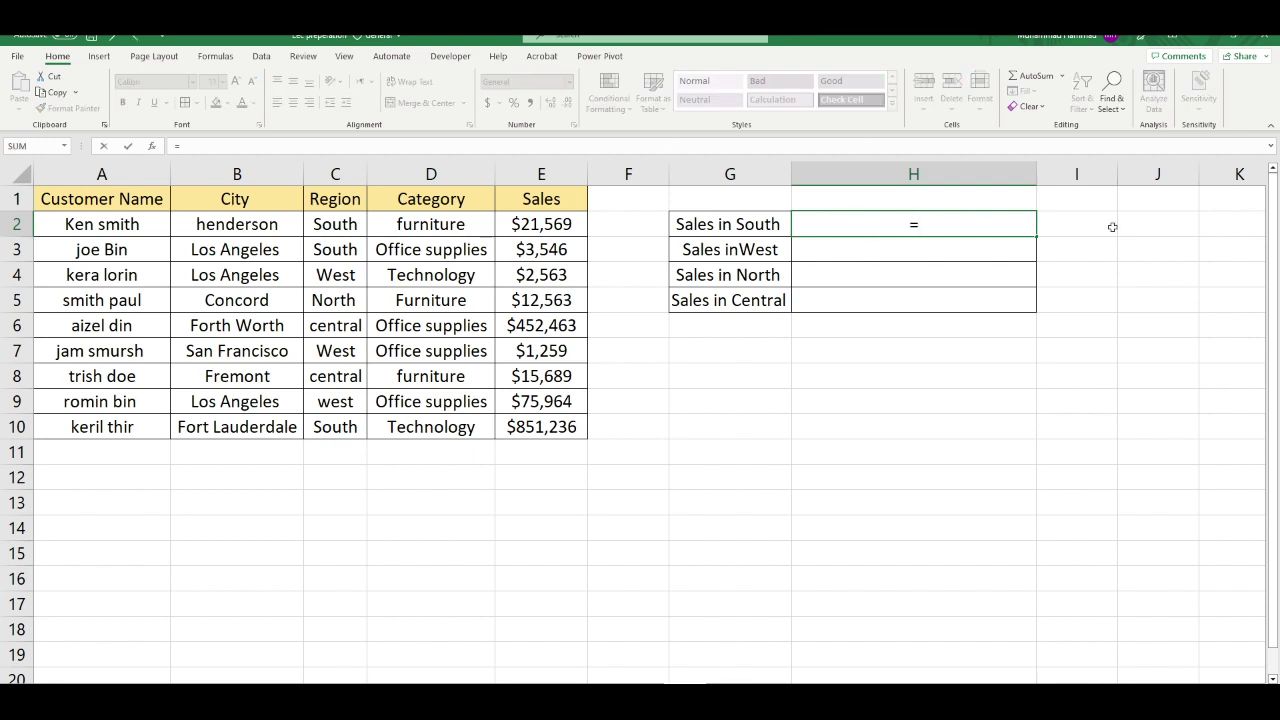
text(sumifs)
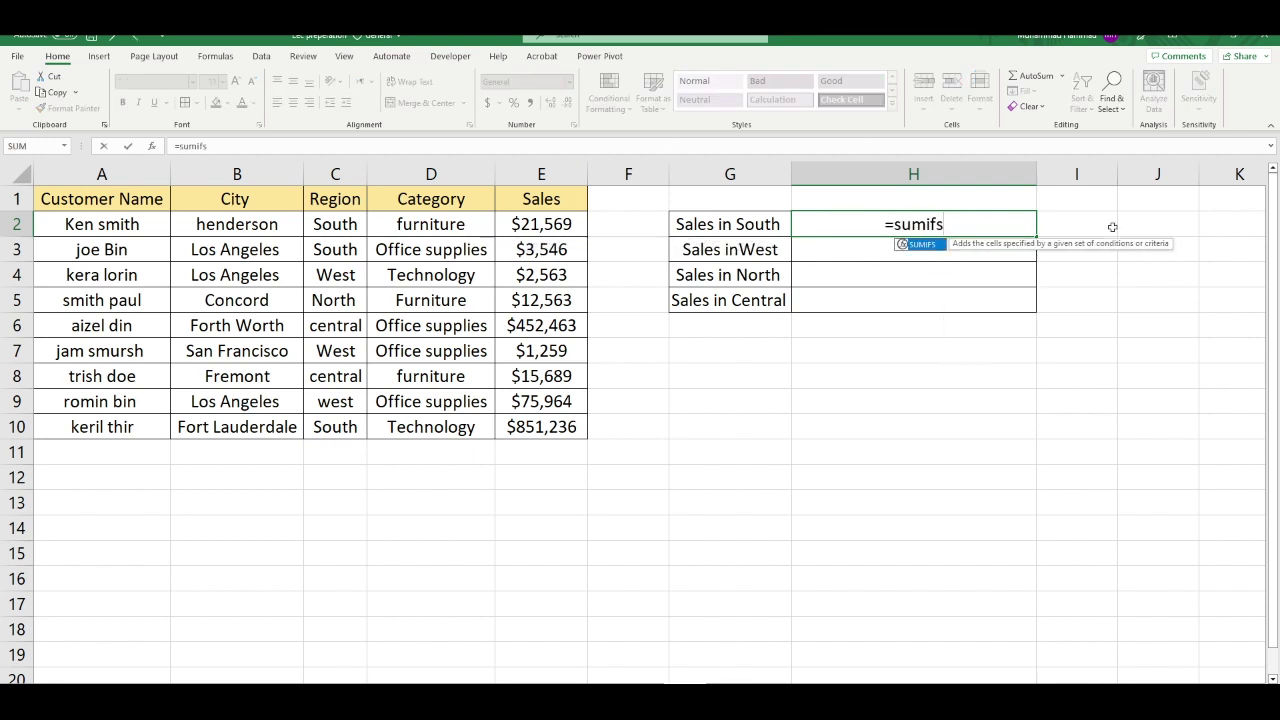
key(Tab)
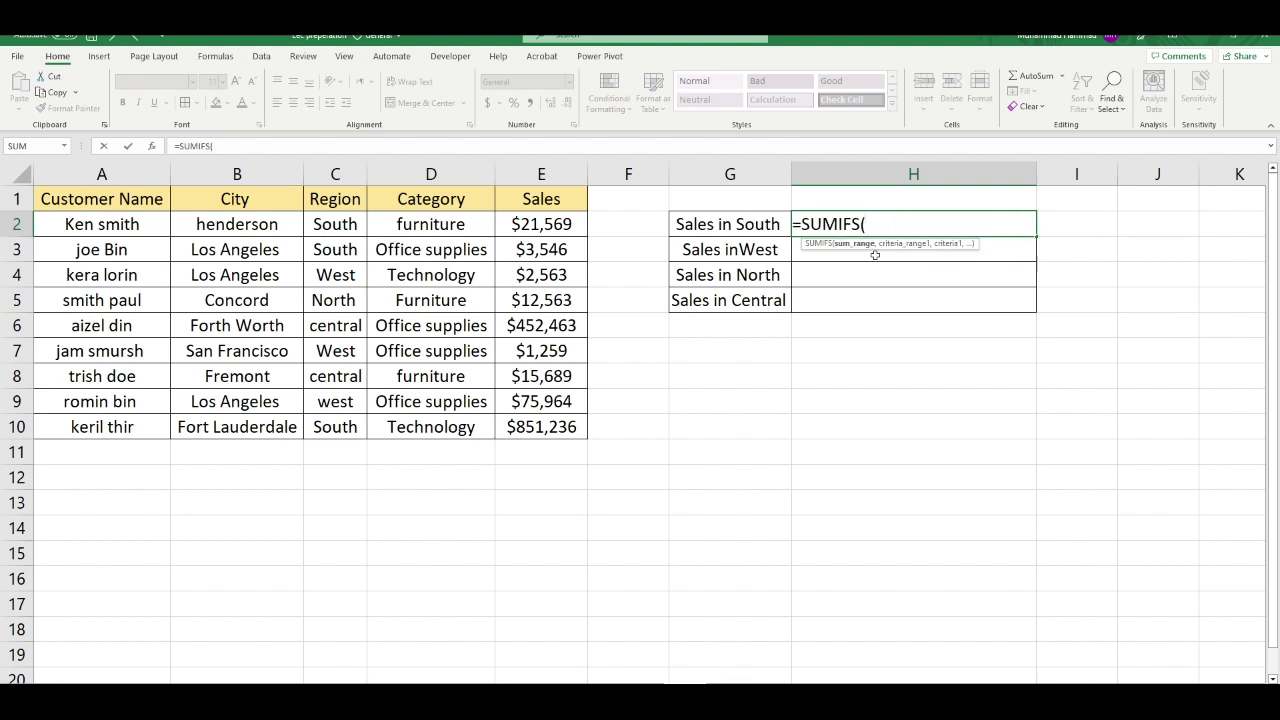
drag(531, 216, 524, 428)
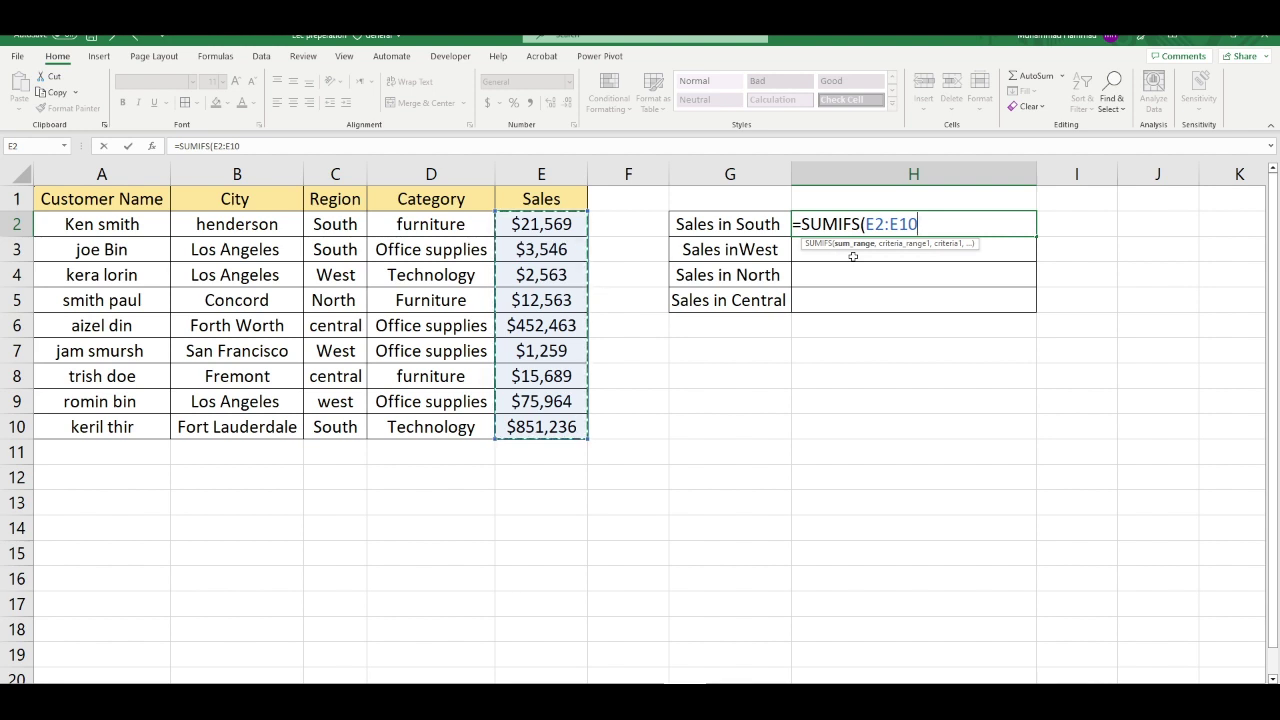
text(,)
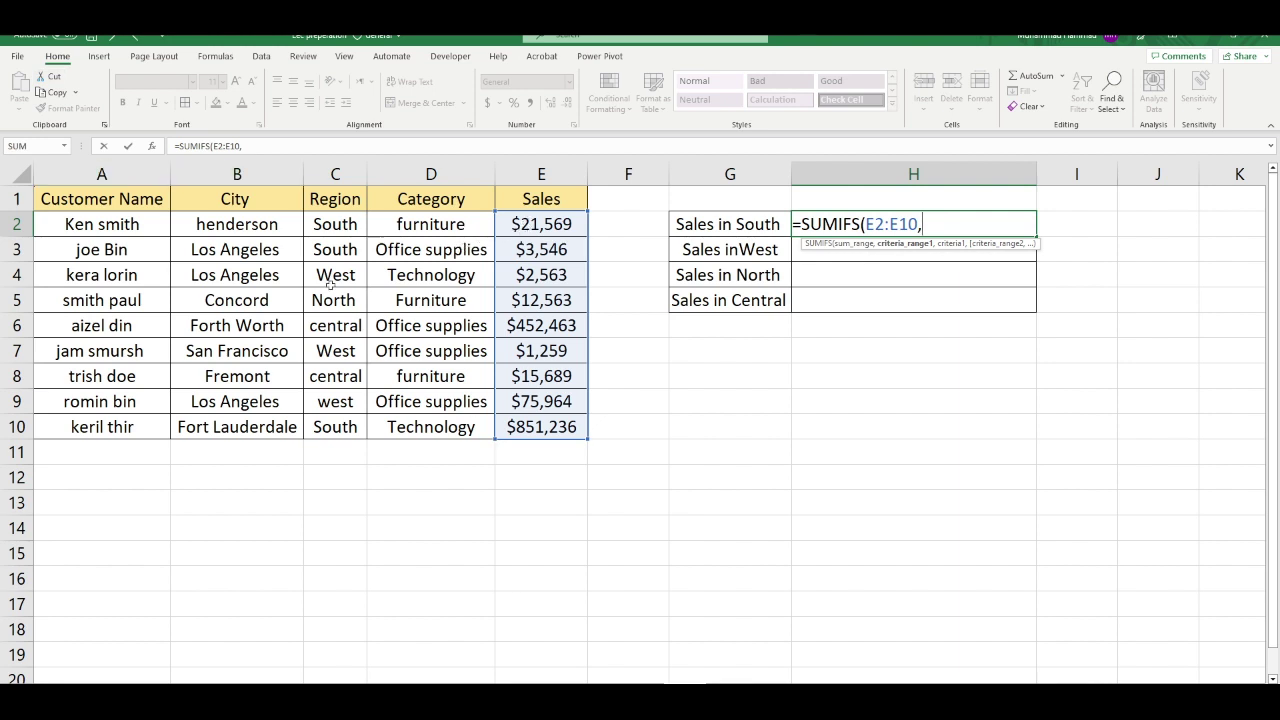
drag(327, 226, 345, 421)
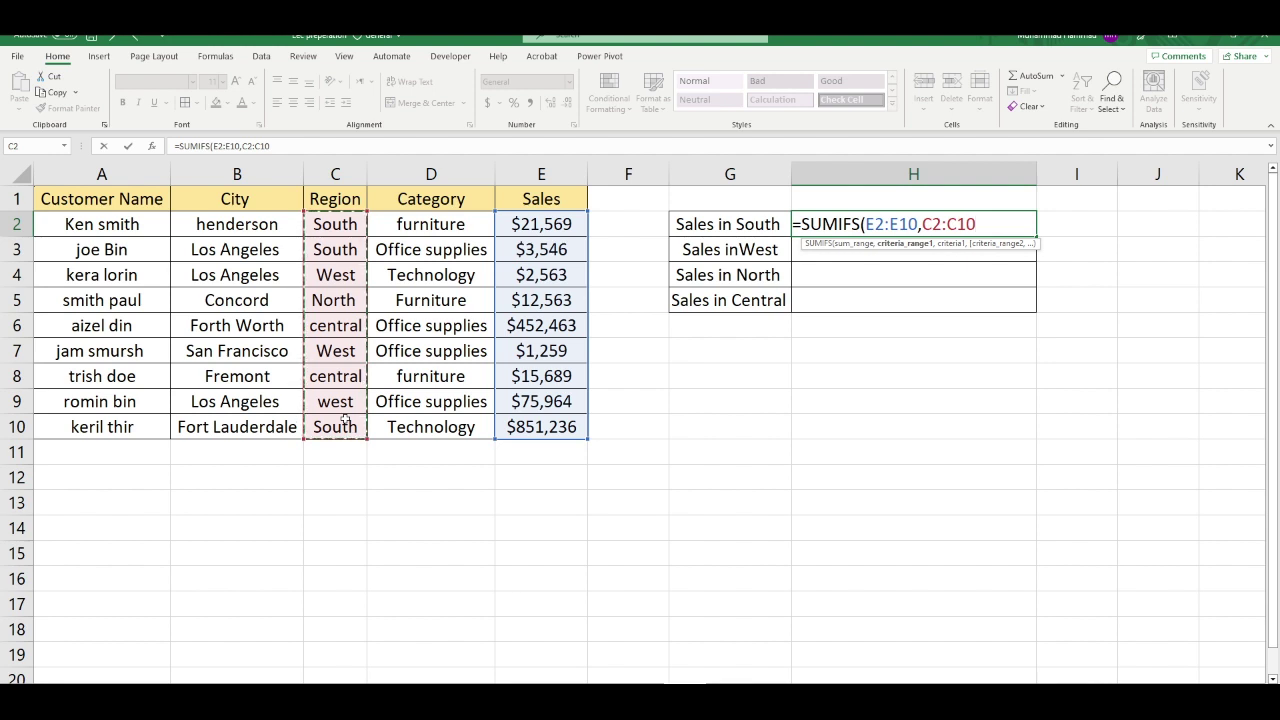
text(,)
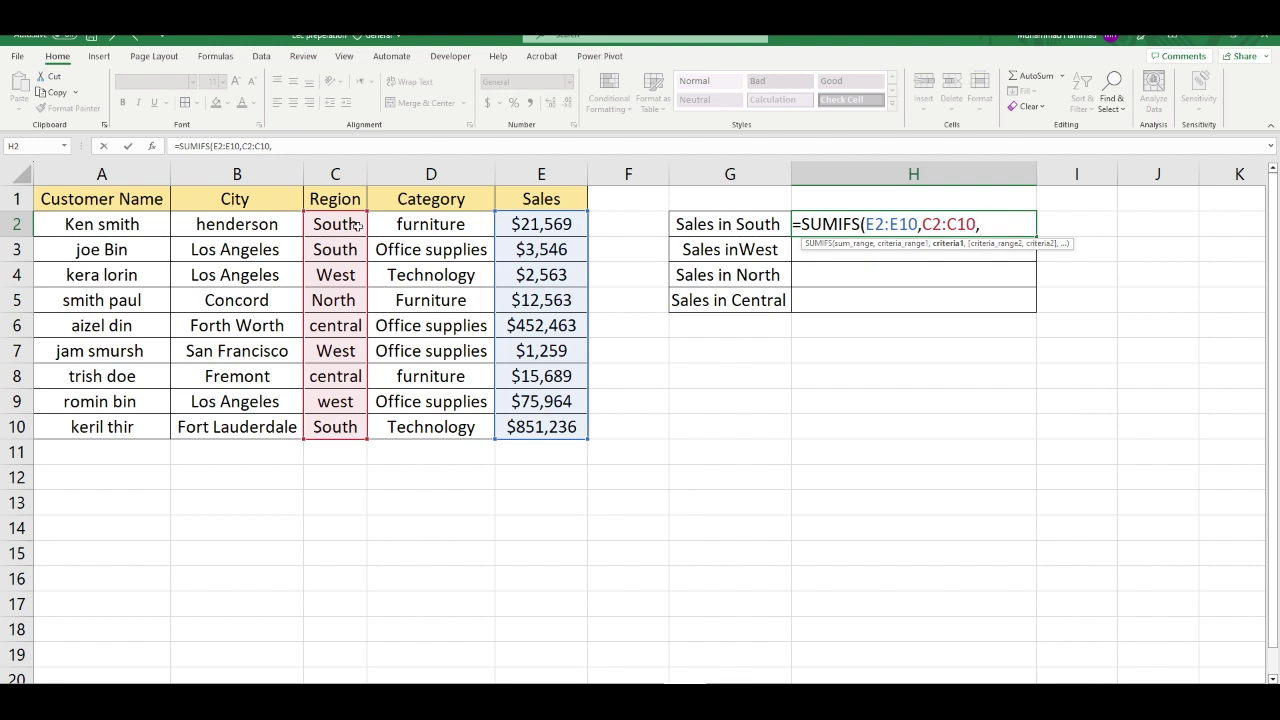
click(351, 224)
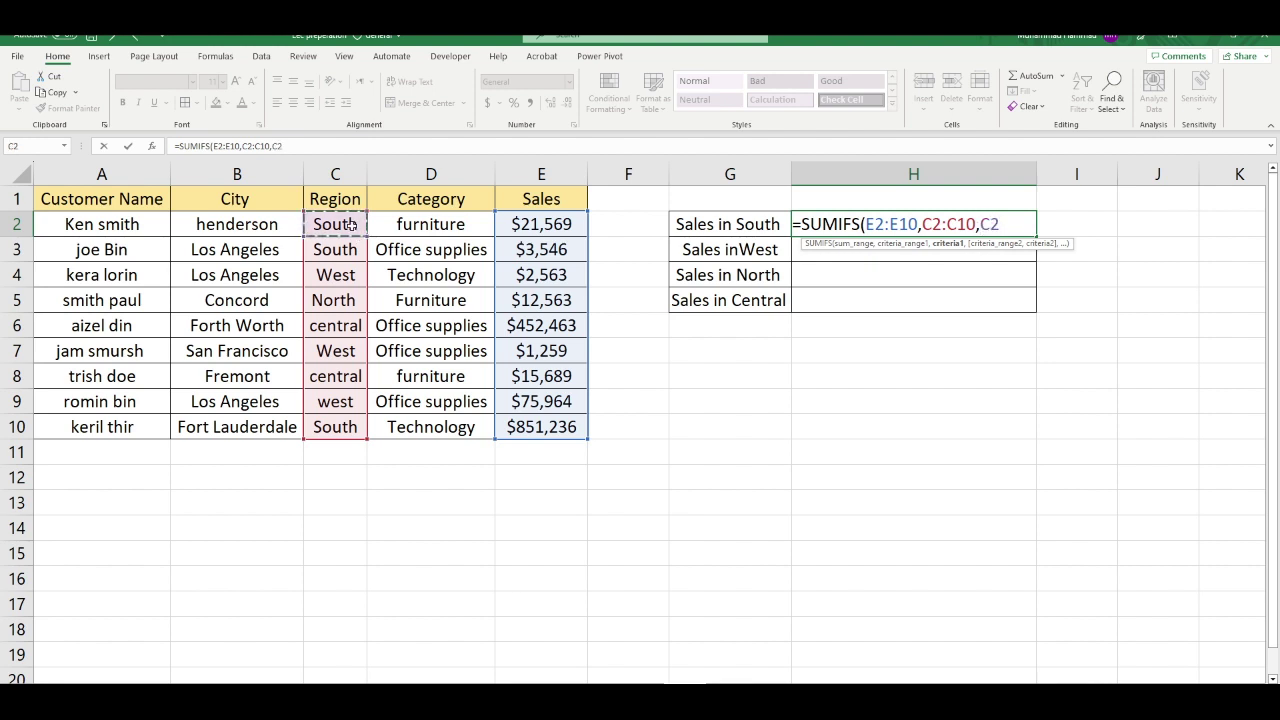
key(Return)
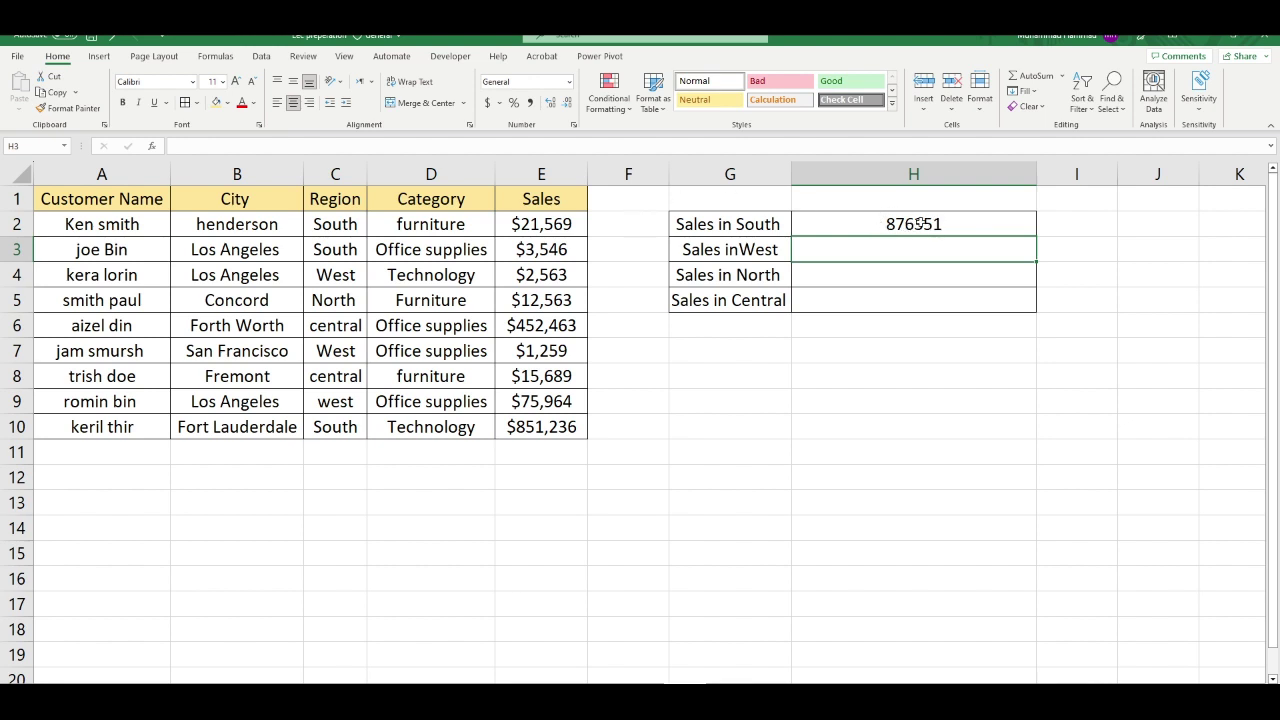
drag(914, 220, 908, 297)
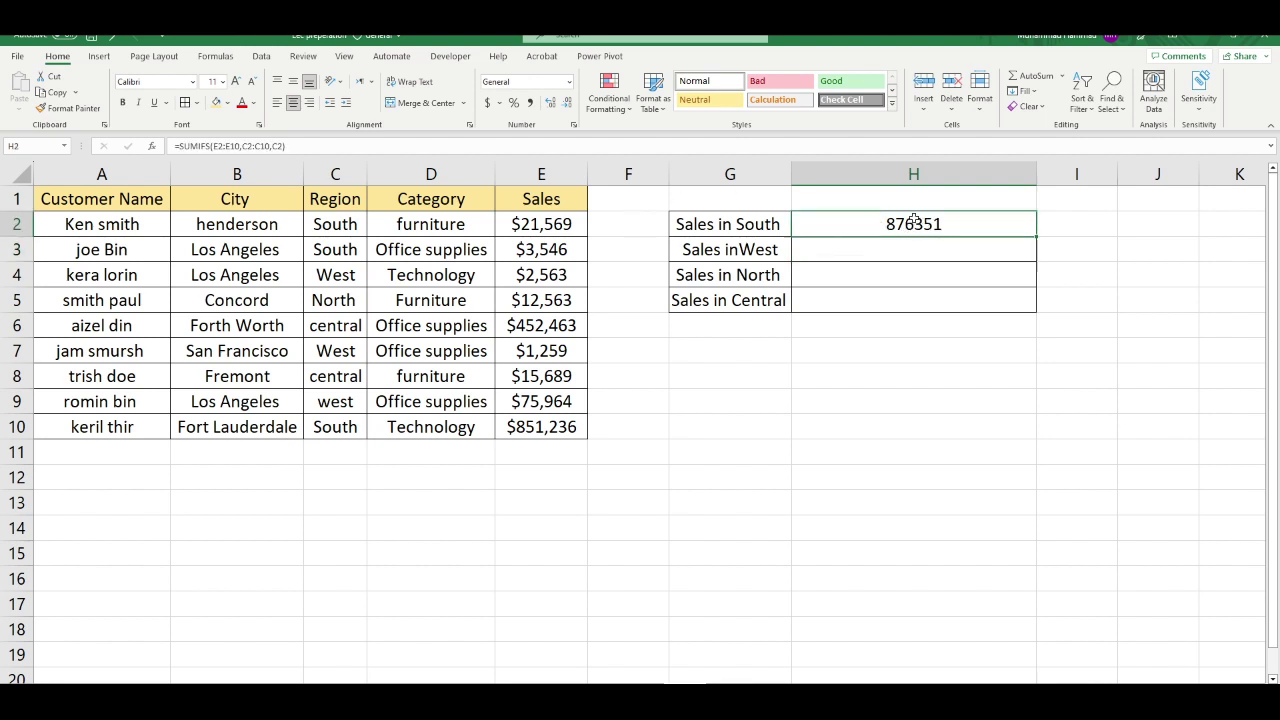
Format H2:H5 as Currency with 0 decimal places so South reads $876,351
right_click(865, 250)
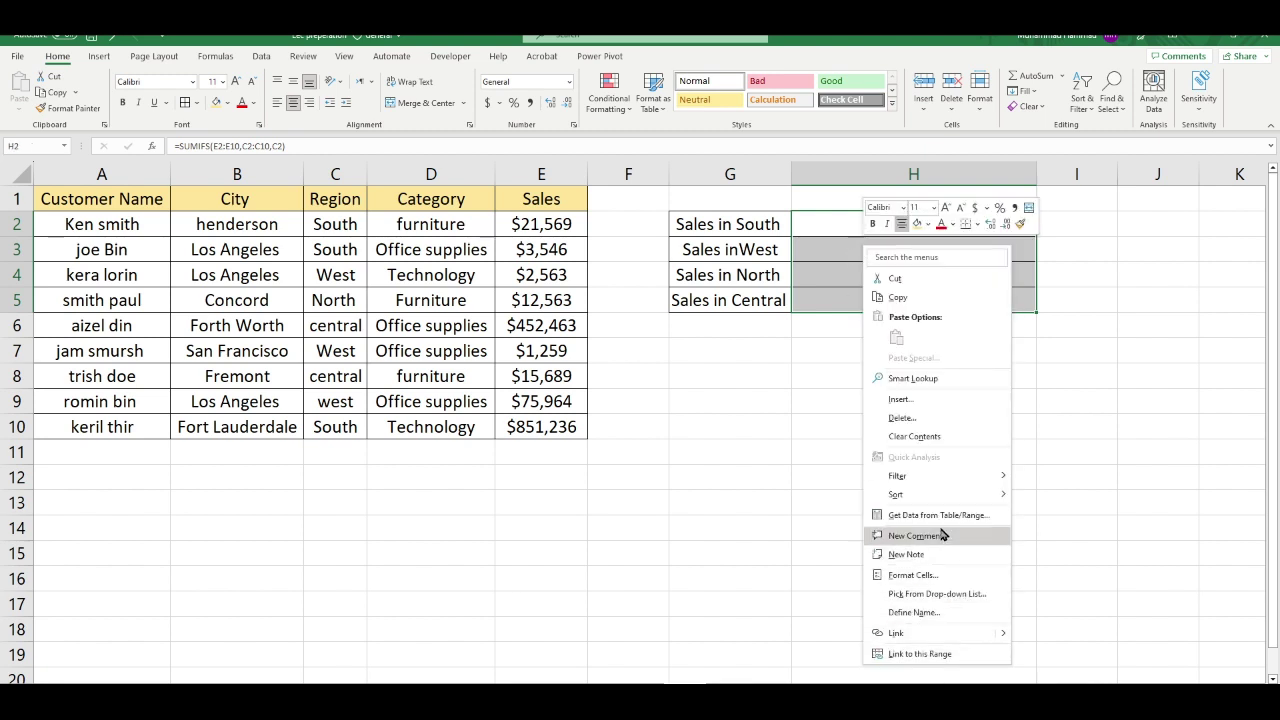
click(925, 575)
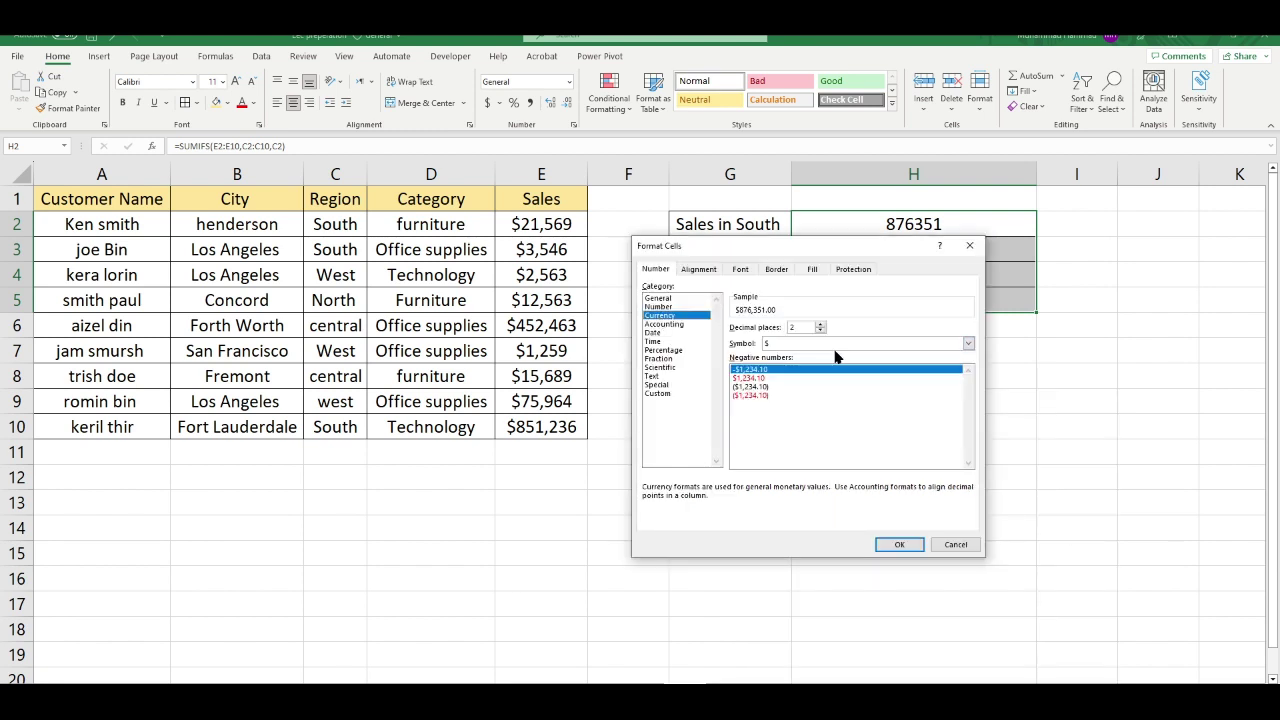
click(820, 330)
click(820, 330)
click(900, 545)
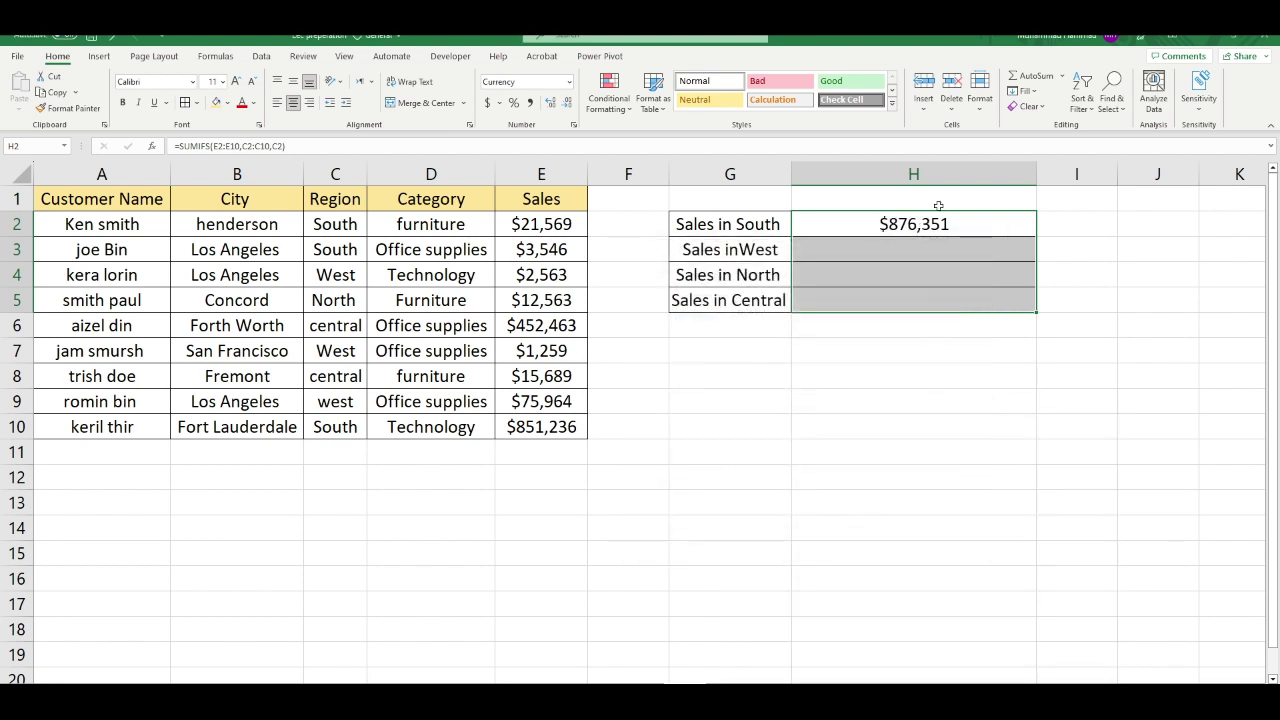
click(905, 383)
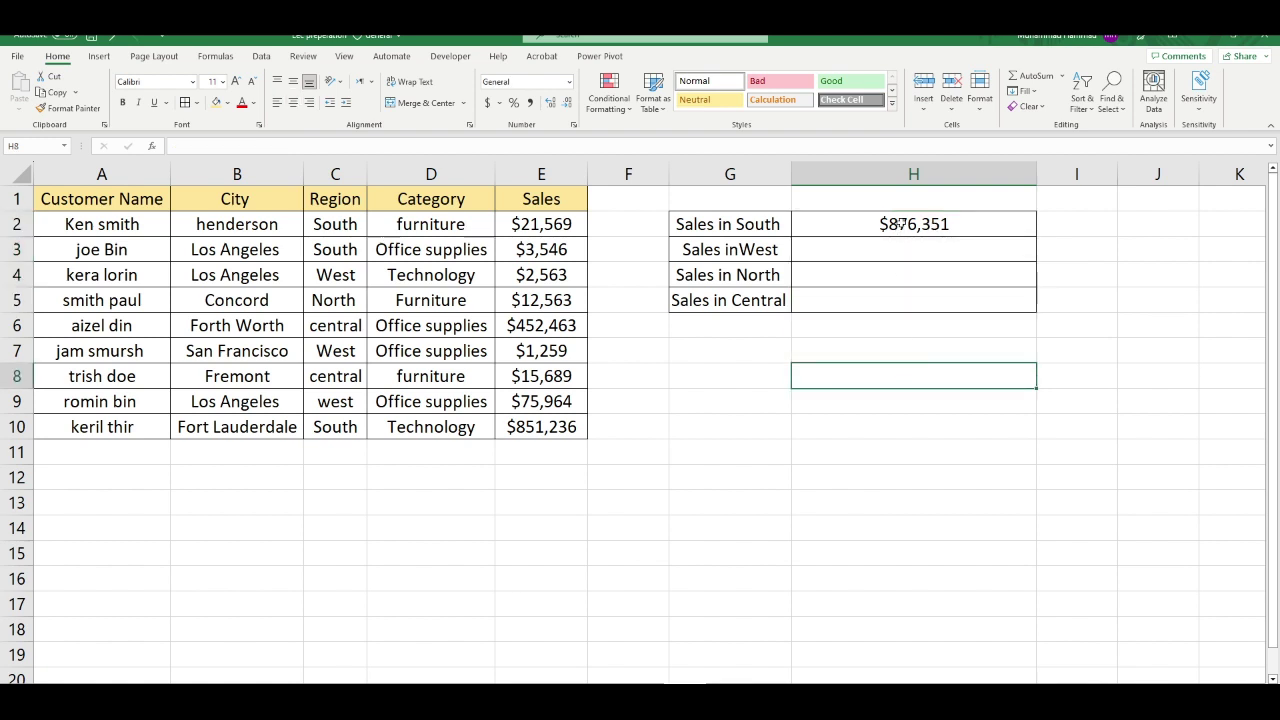
click(901, 229)
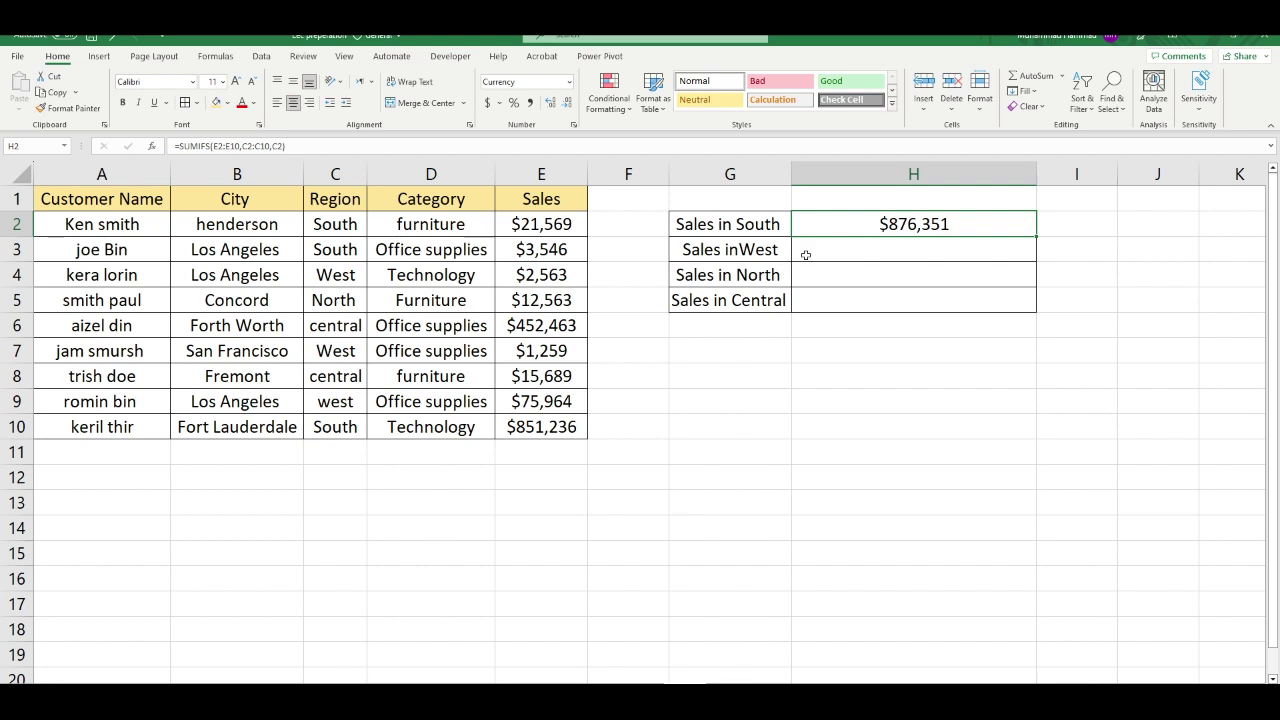
Enter =SUMIFS(E2:E10,C2:C10,C4) in H3, showing $79,786 for West
click(806, 255)
click(960, 232)
click(898, 254)
text(=)
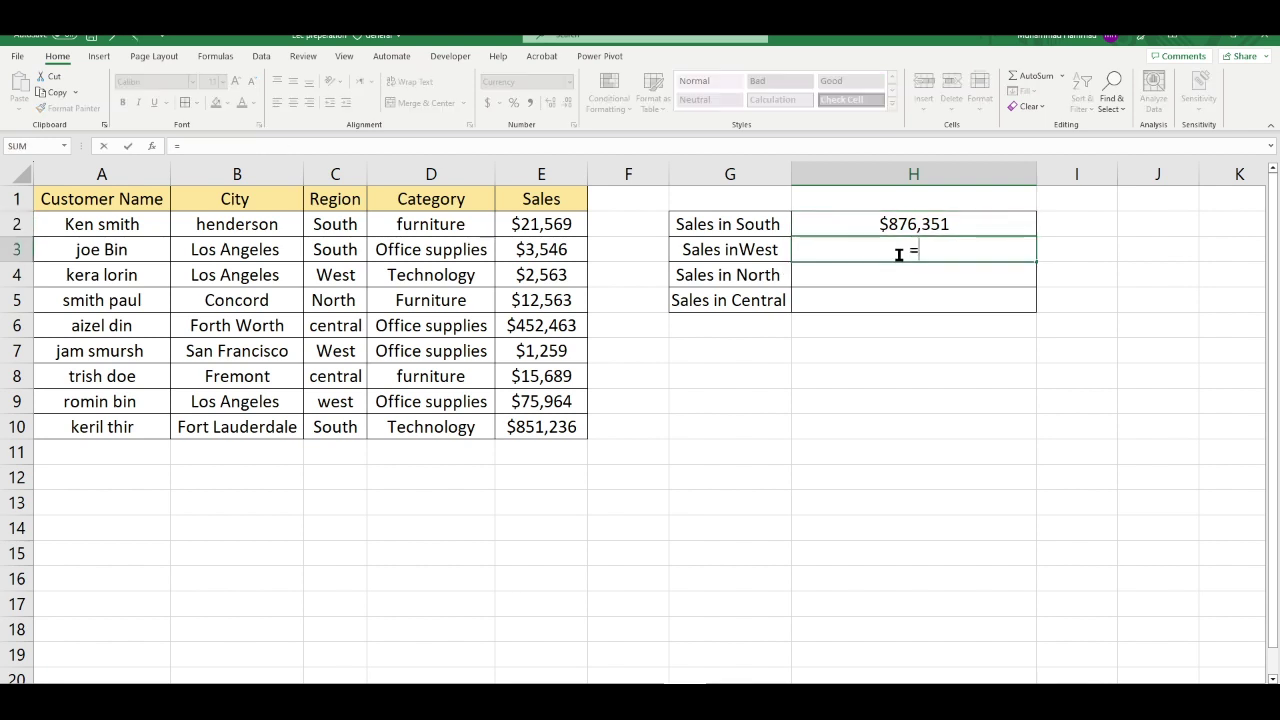
text(sumif)
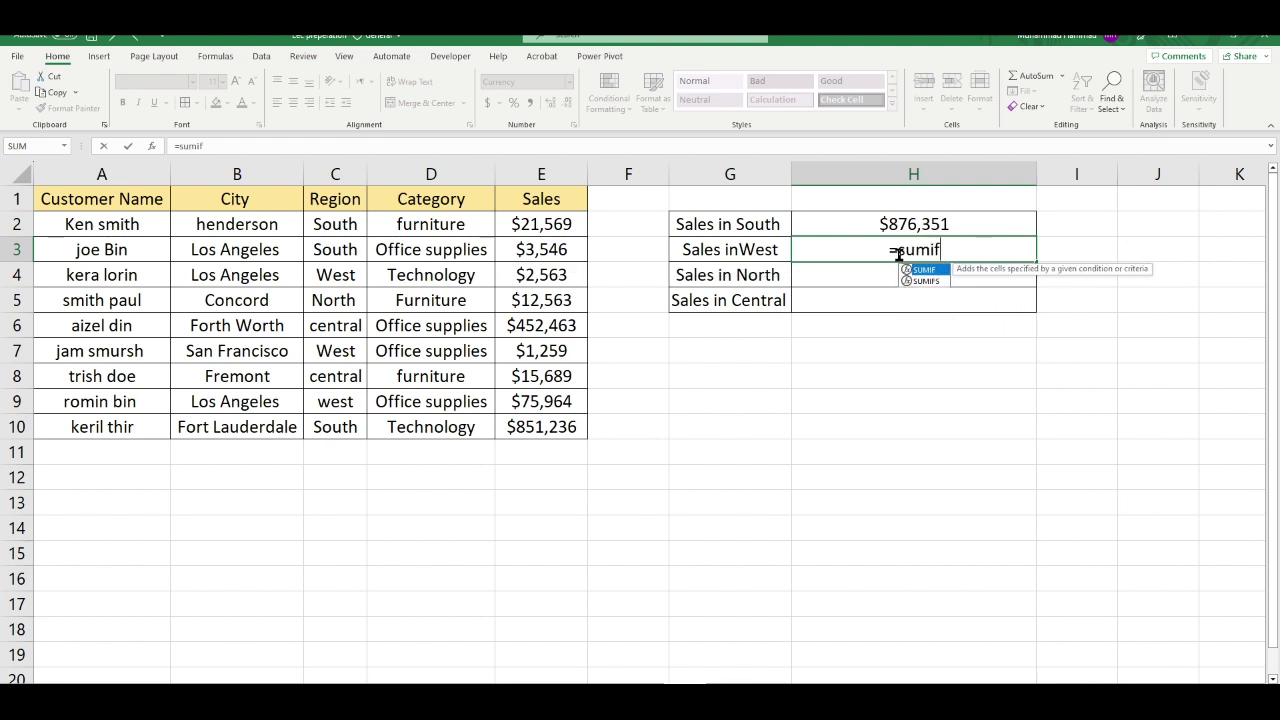
text(s)
key(Tab)
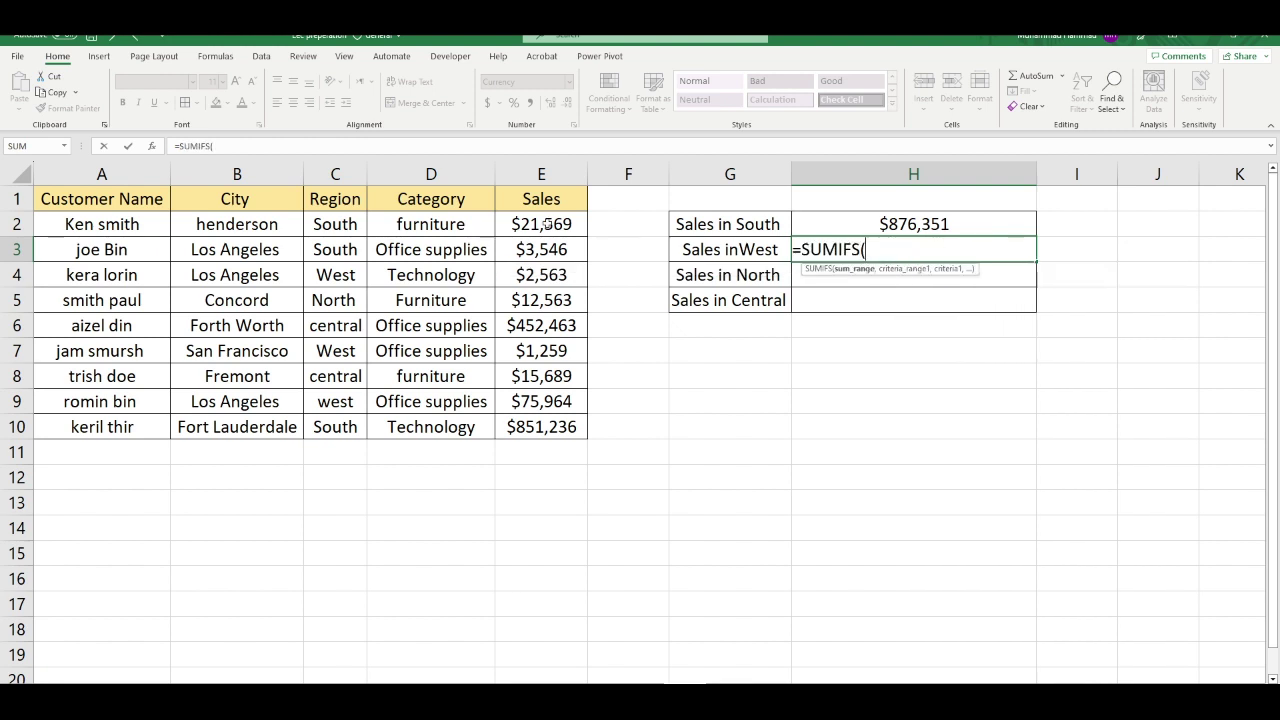
drag(542, 223, 545, 428)
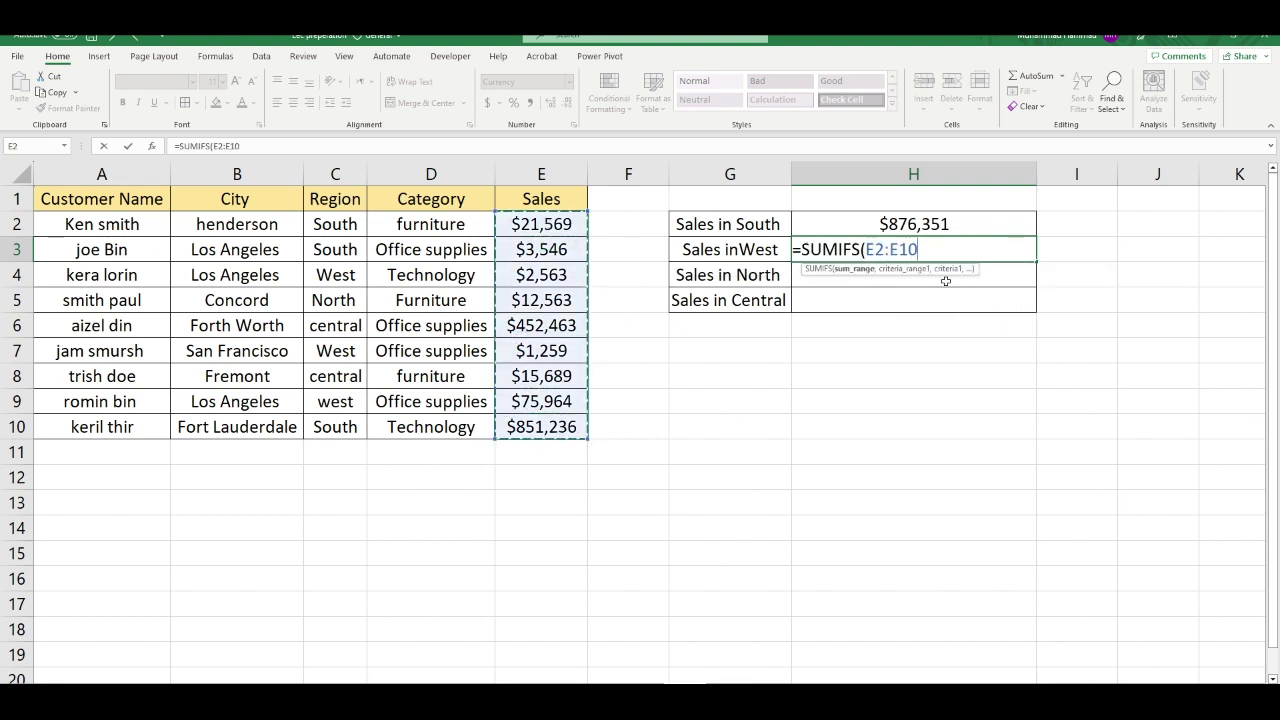
text(,)
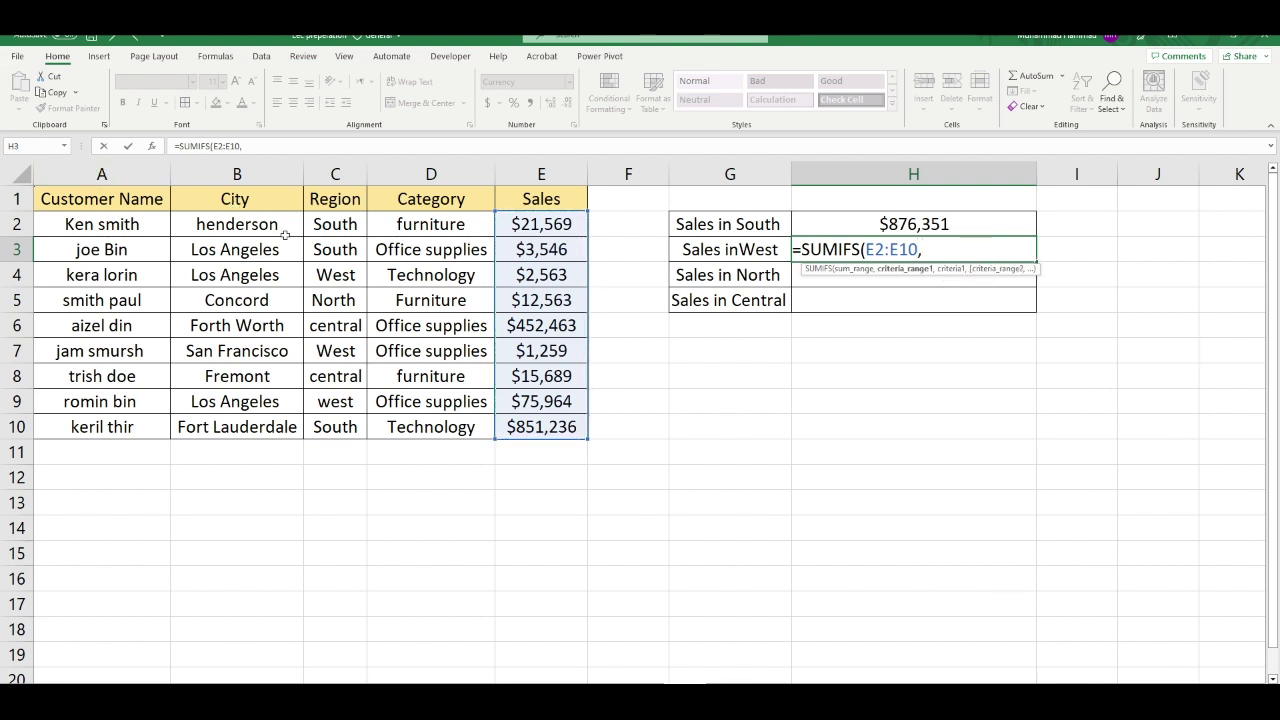
drag(335, 222, 335, 418)
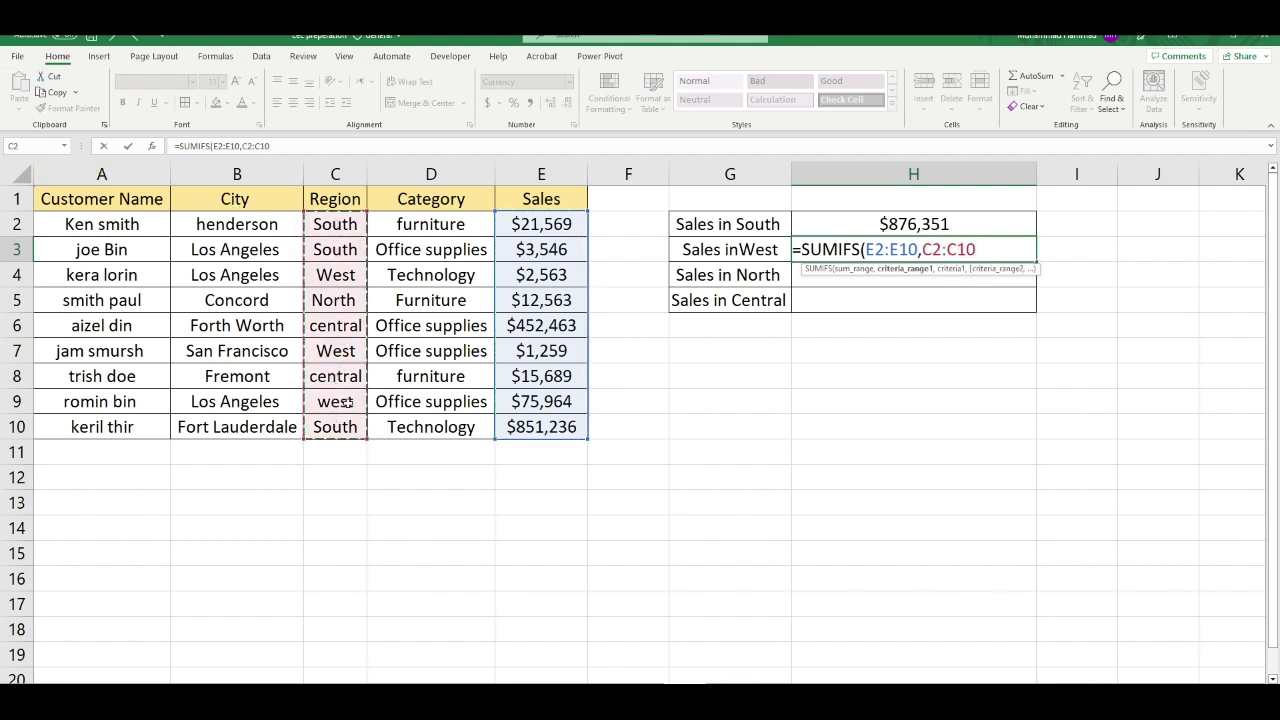
text(,)
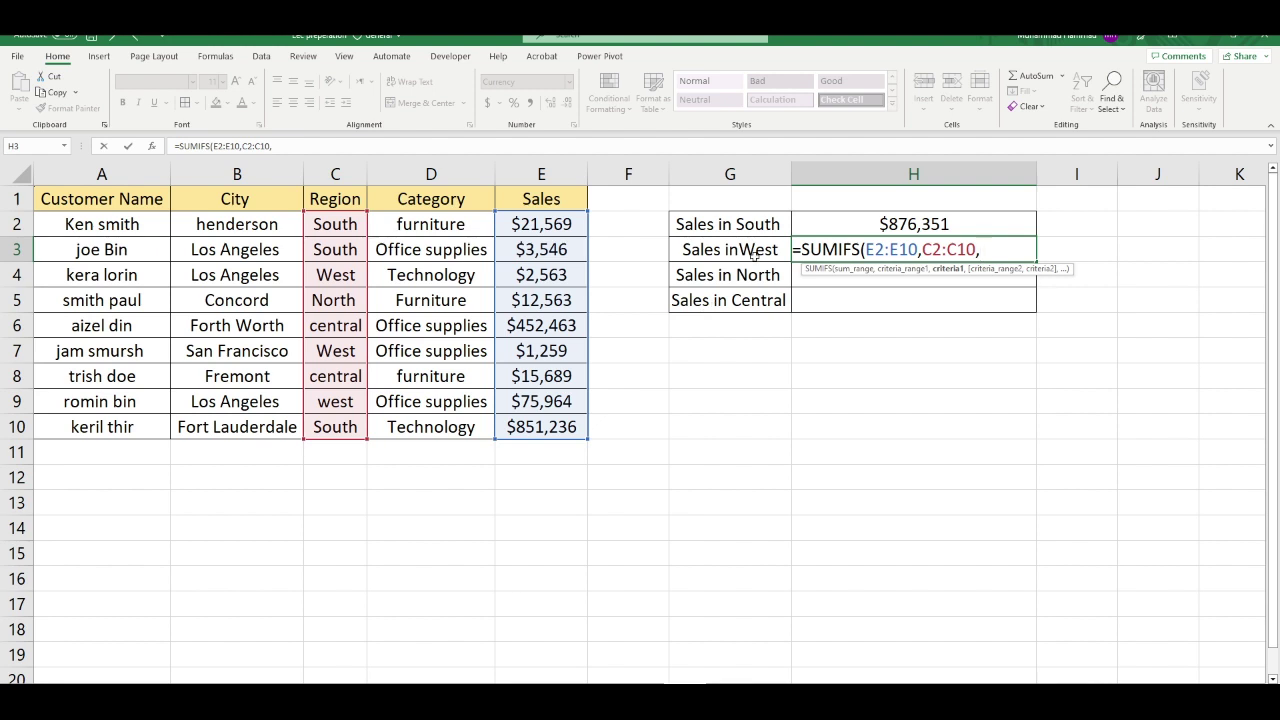
click(330, 274)
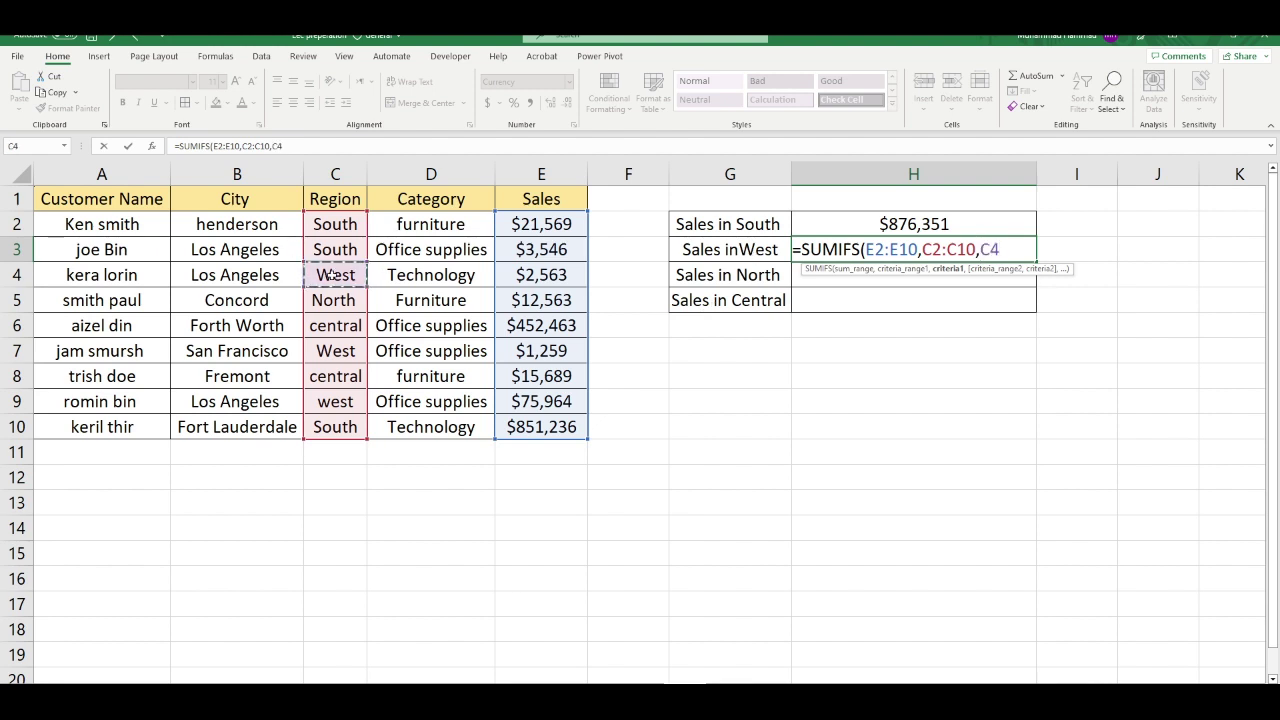
key(Return)
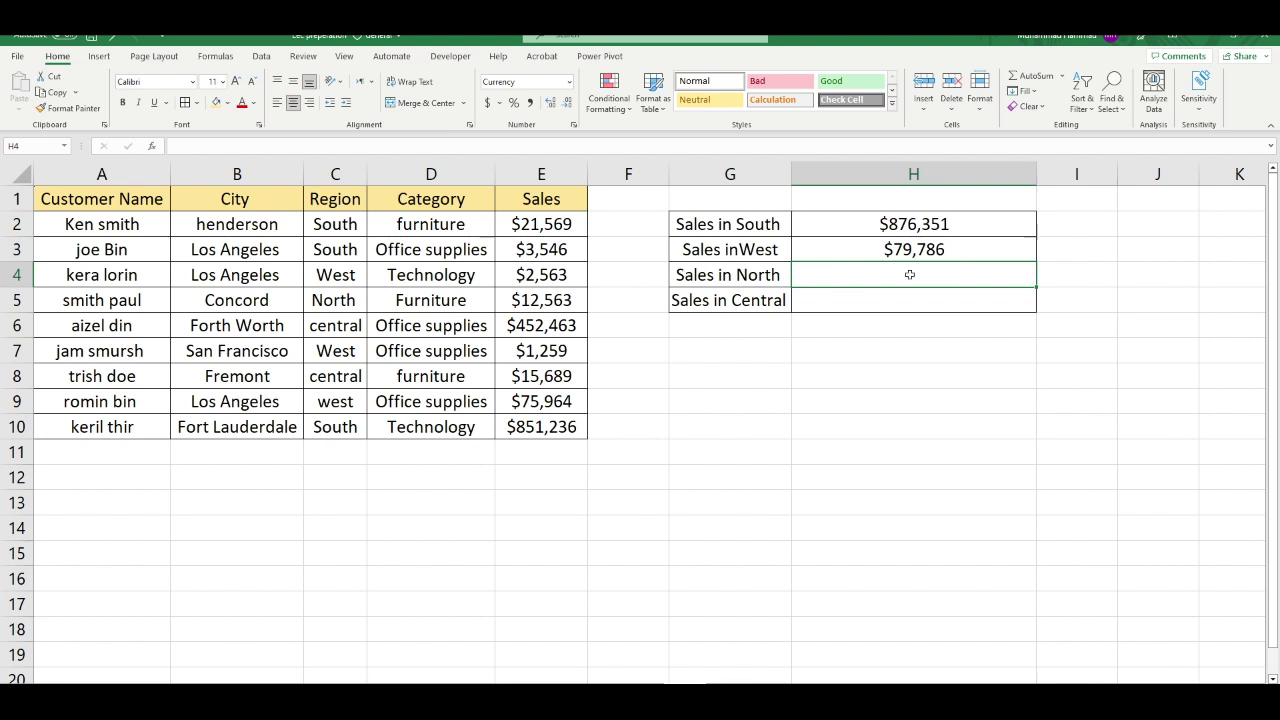
Enter =SUMIFS(E2:E10,C2:C10,C5) in H4, showing $12,563 for North
text(=)
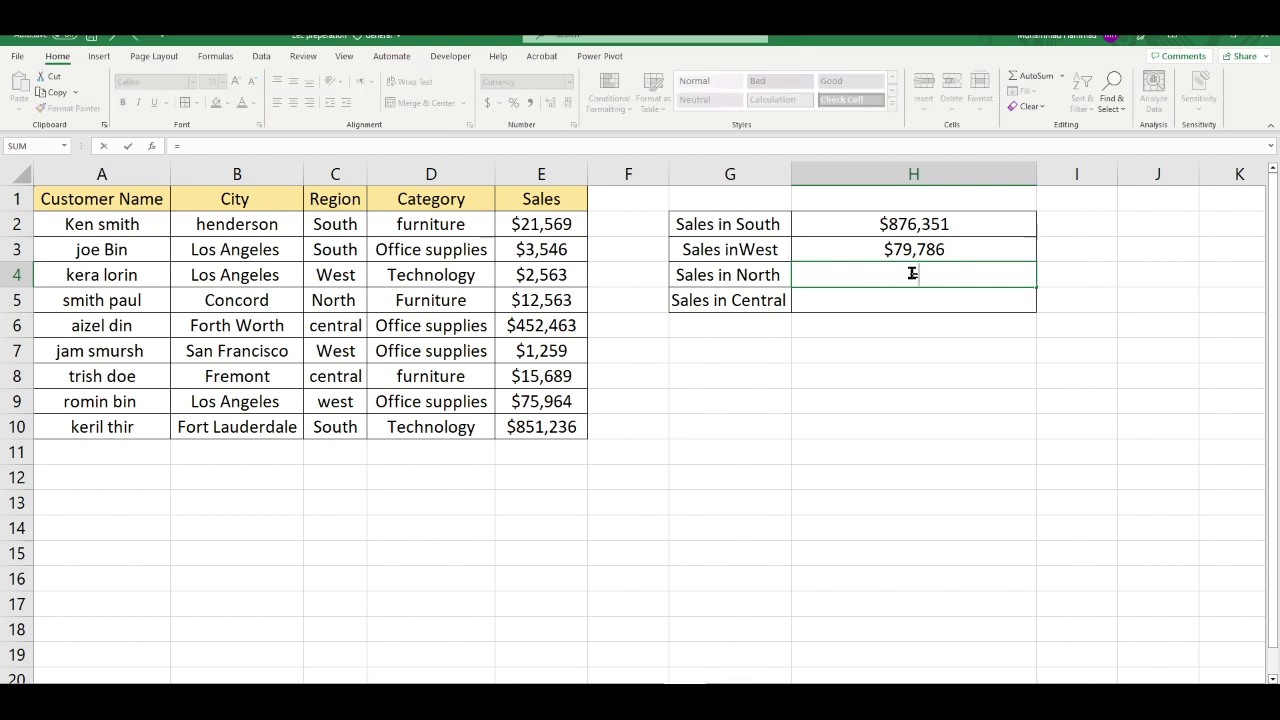
text(sumifs)
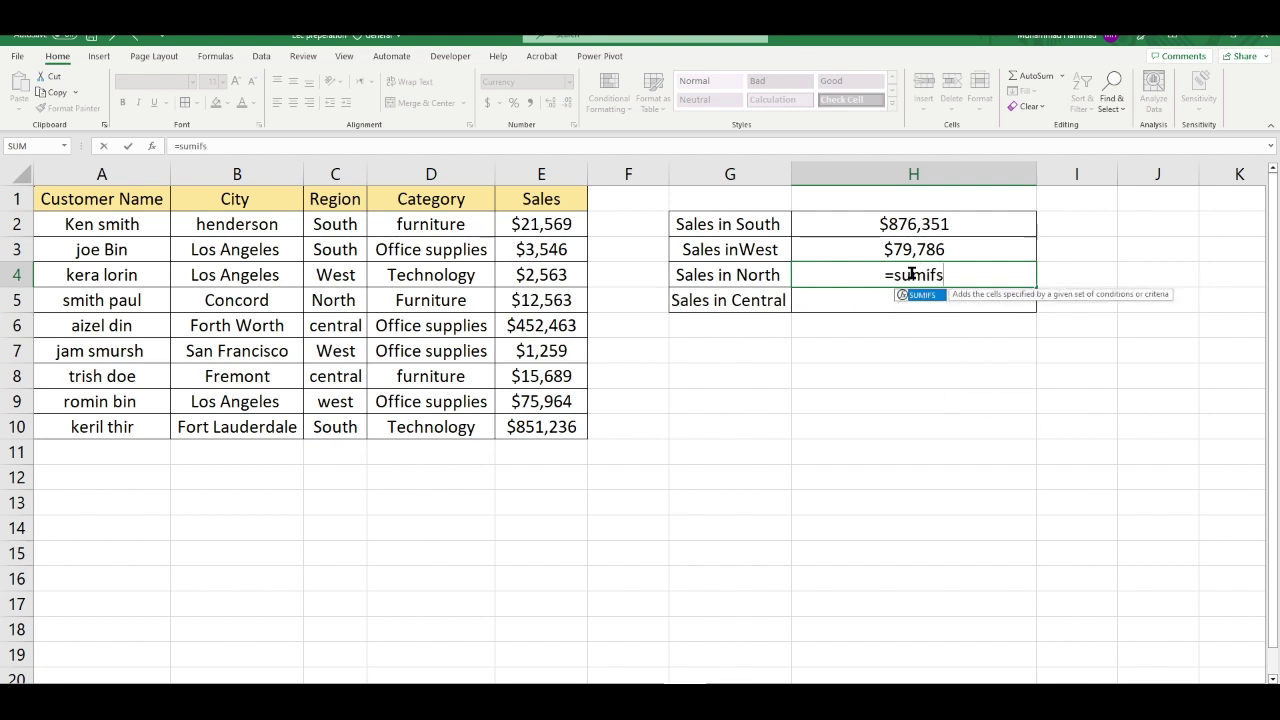
key(Tab)
drag(527, 229, 545, 430)
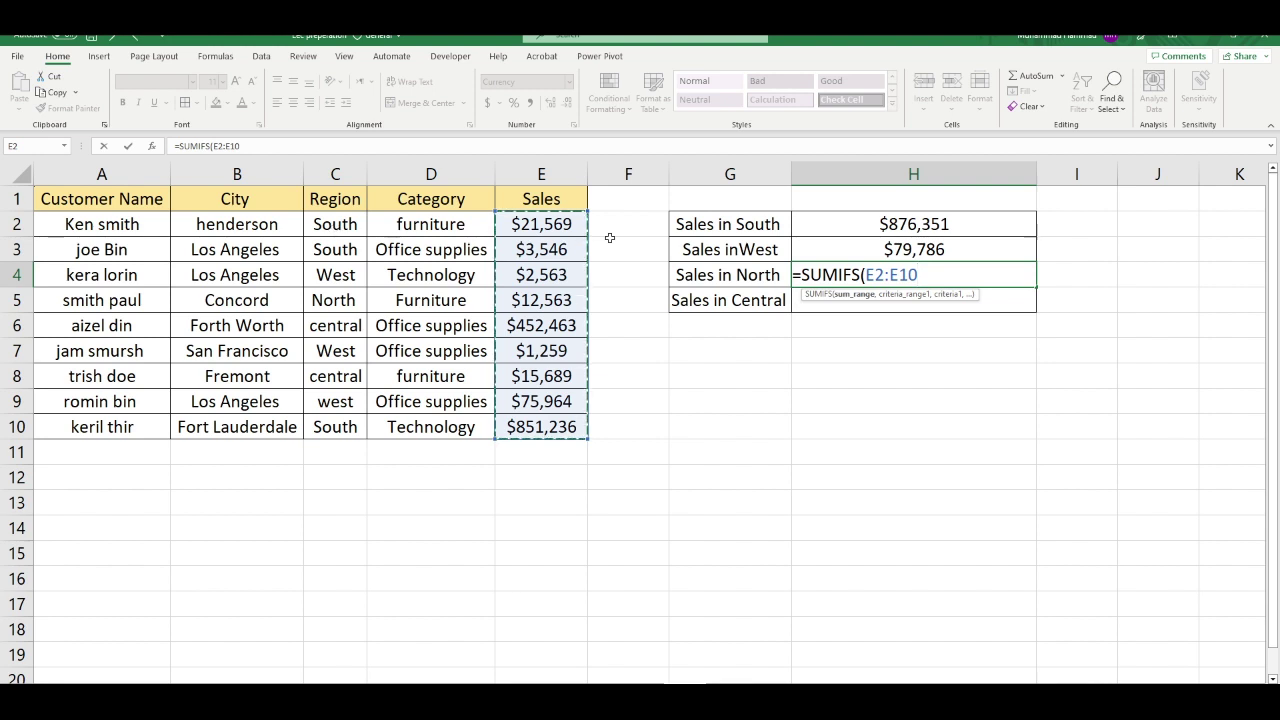
text(,)
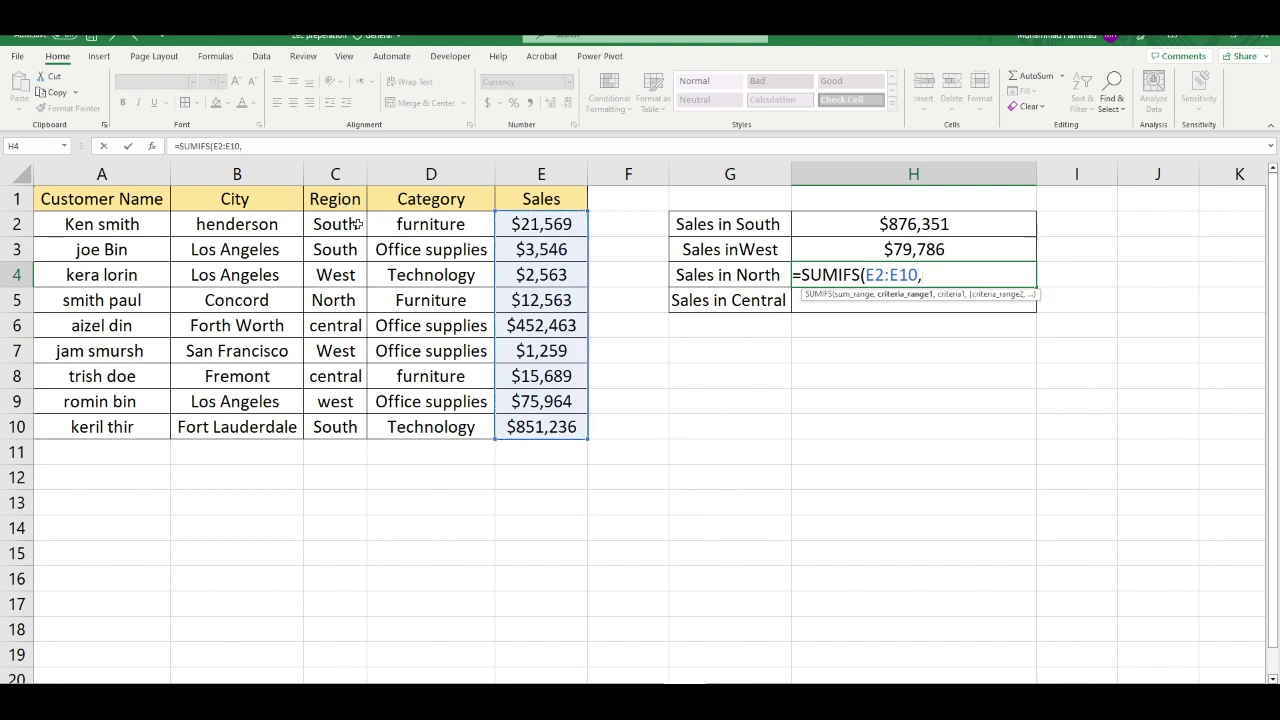
drag(337, 224, 335, 428)
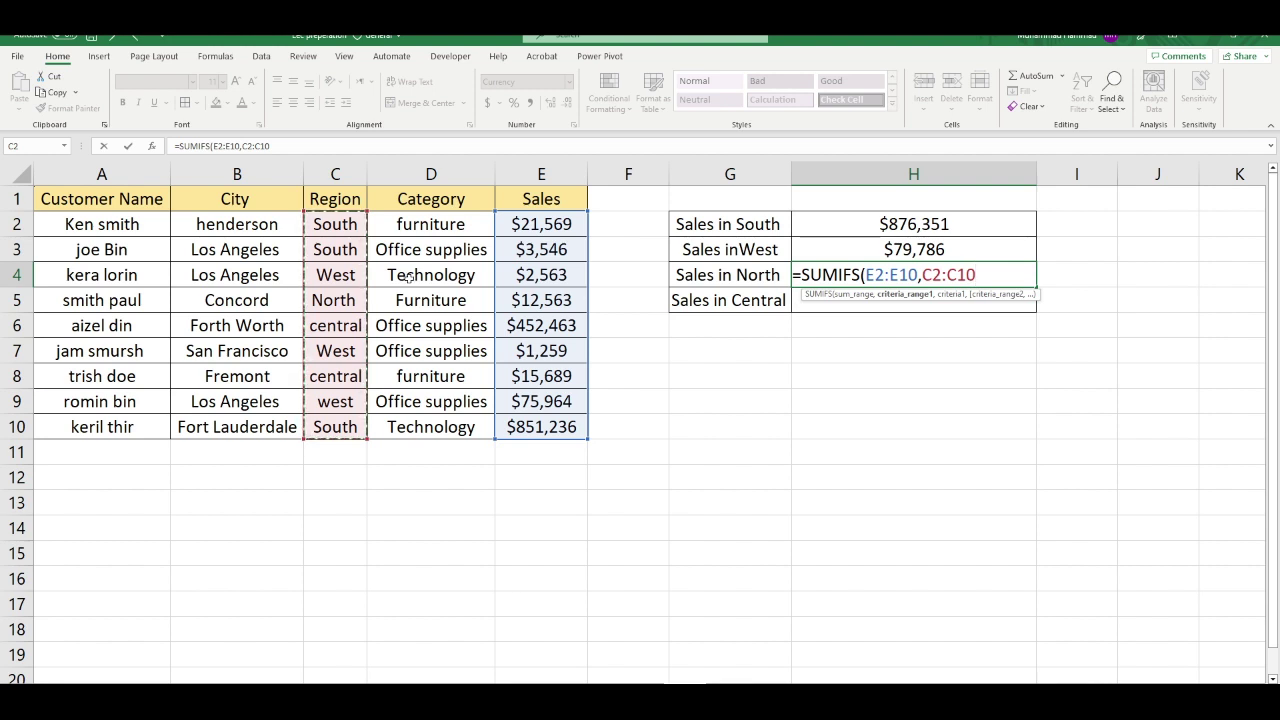
text(,)
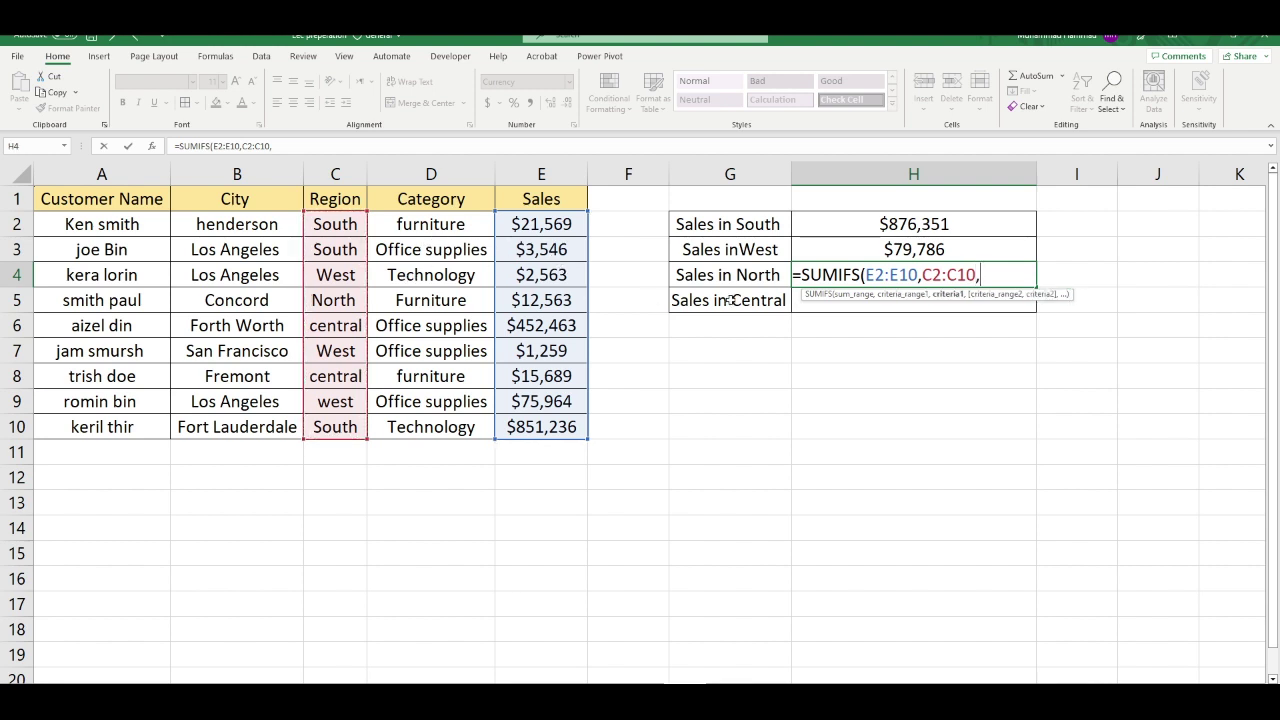
click(352, 300)
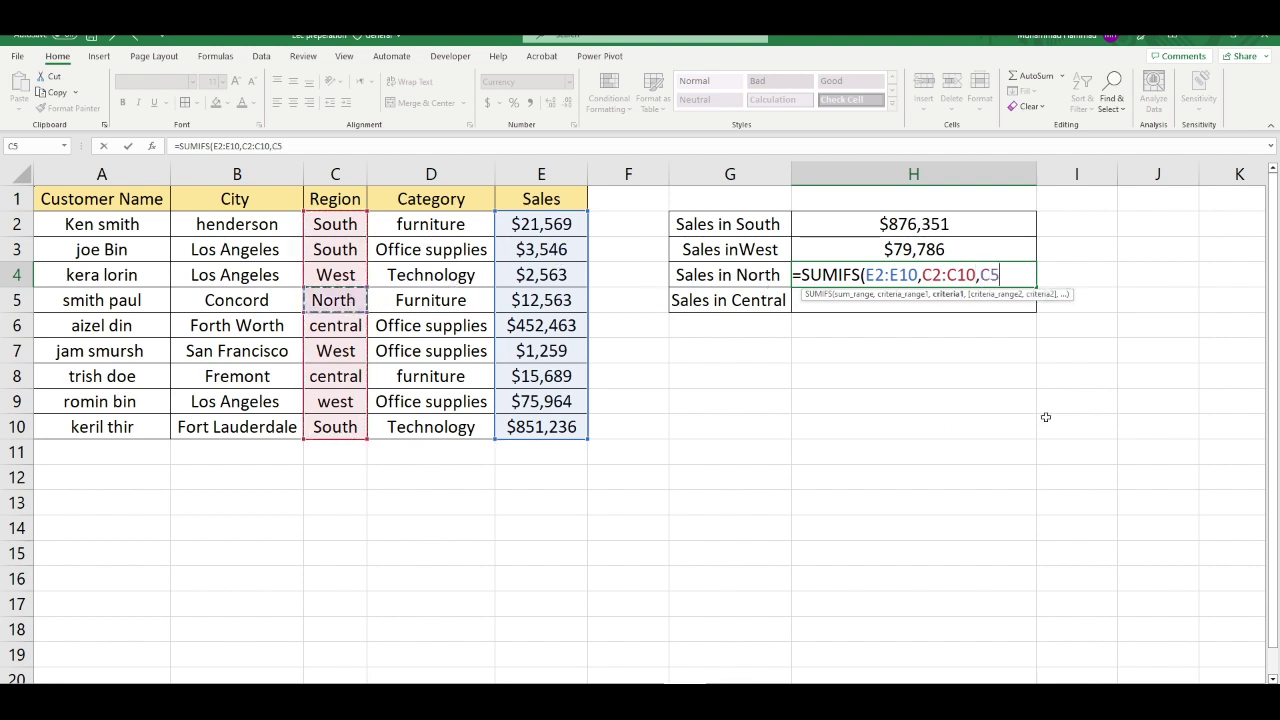
key(Return)
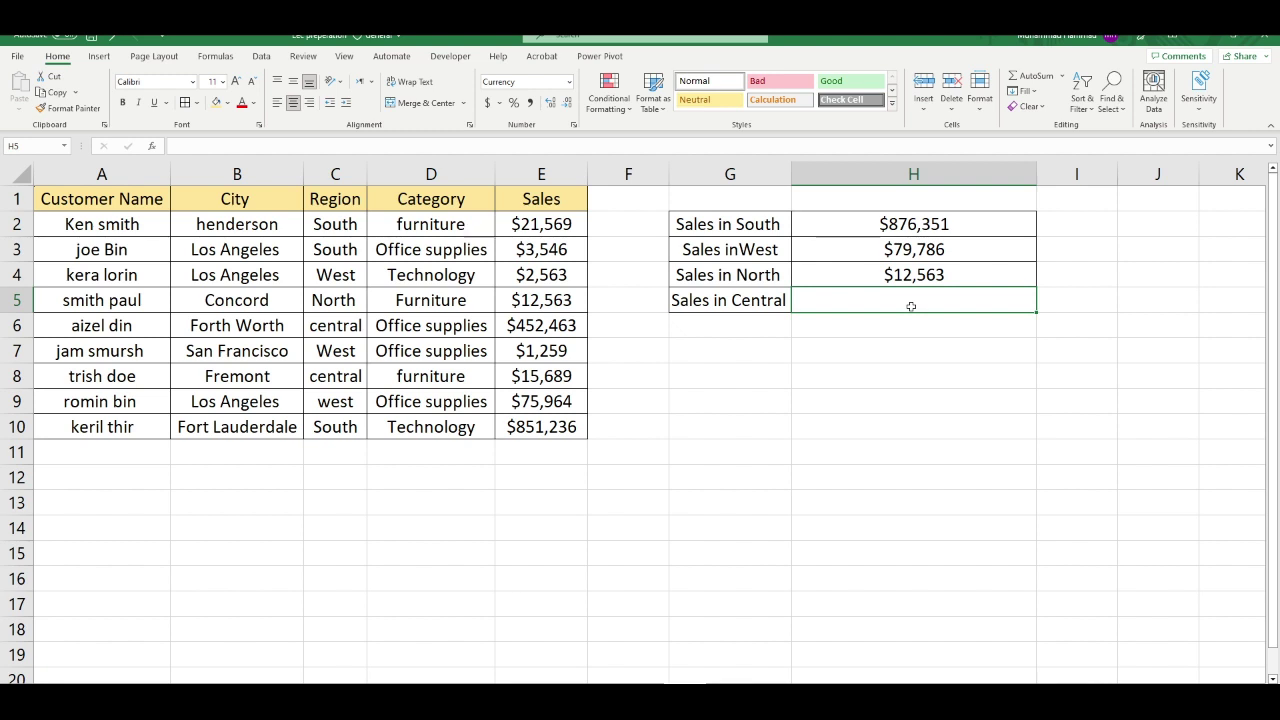
text(=su)
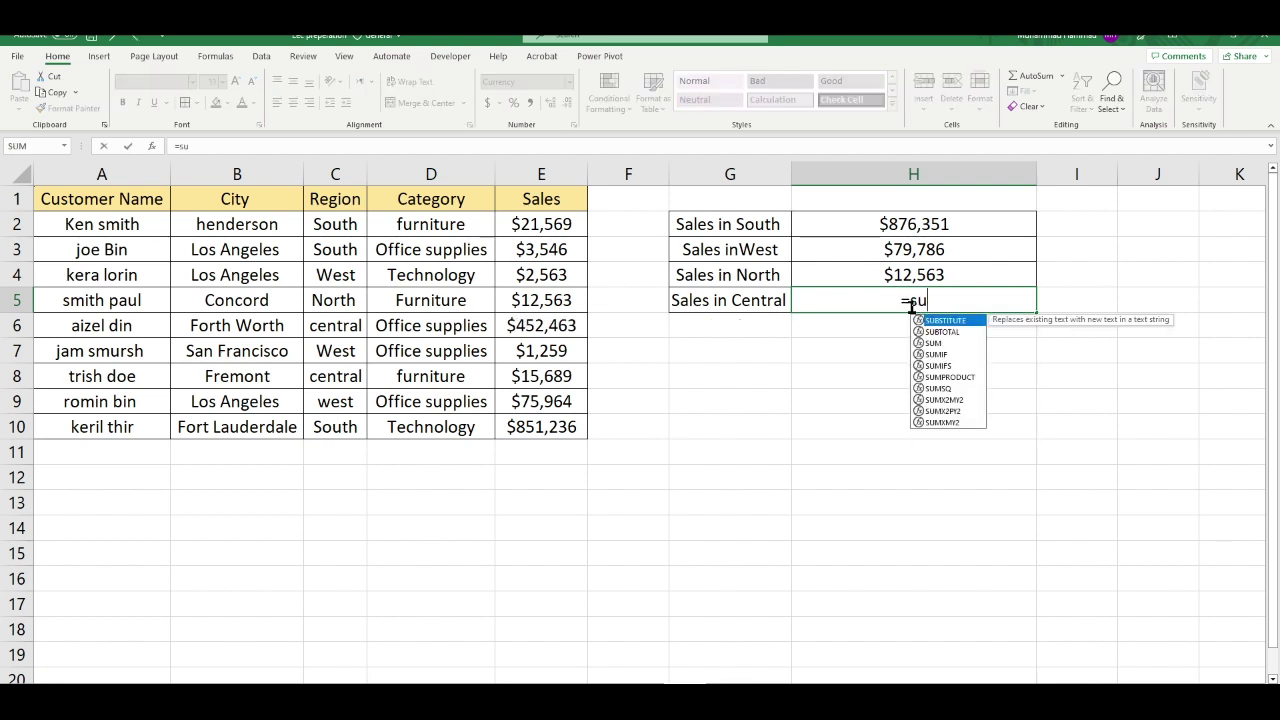
text(mifs)
Complete =SUMIFS(E2:E10,C2:C10,C8) in H5, showing $468,152 for Central
key(Tab)
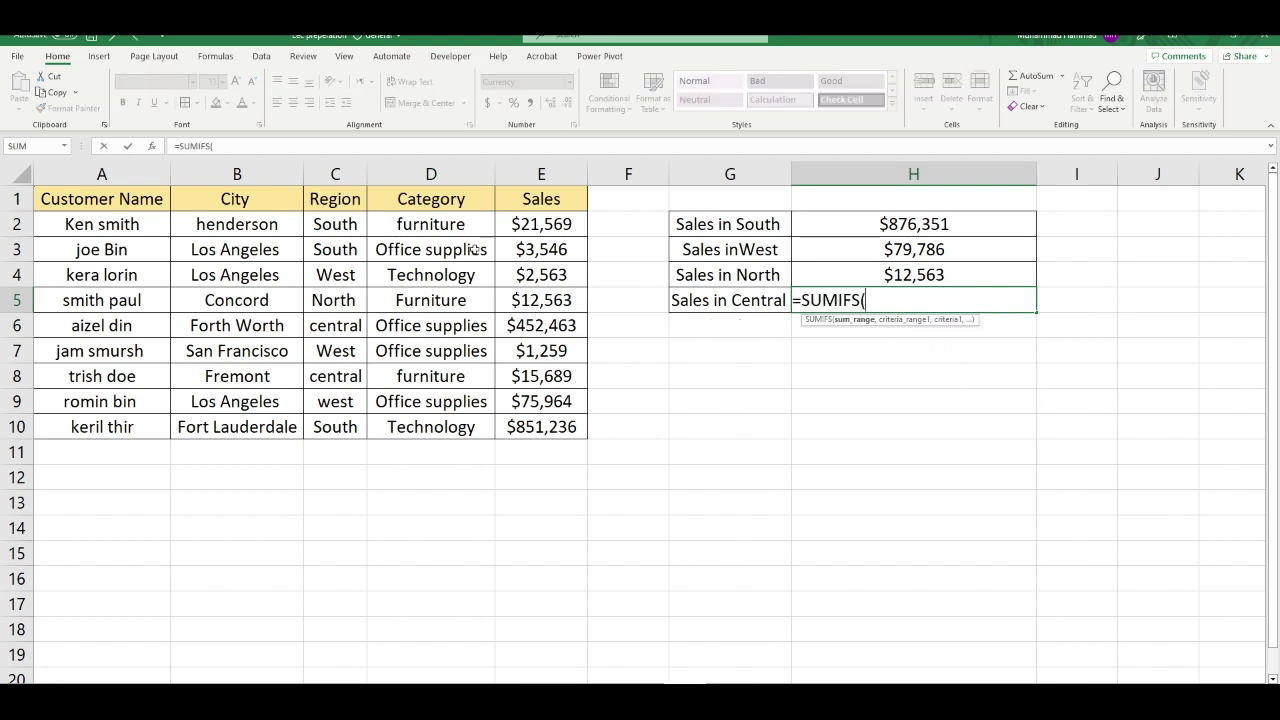
drag(520, 224, 518, 420)
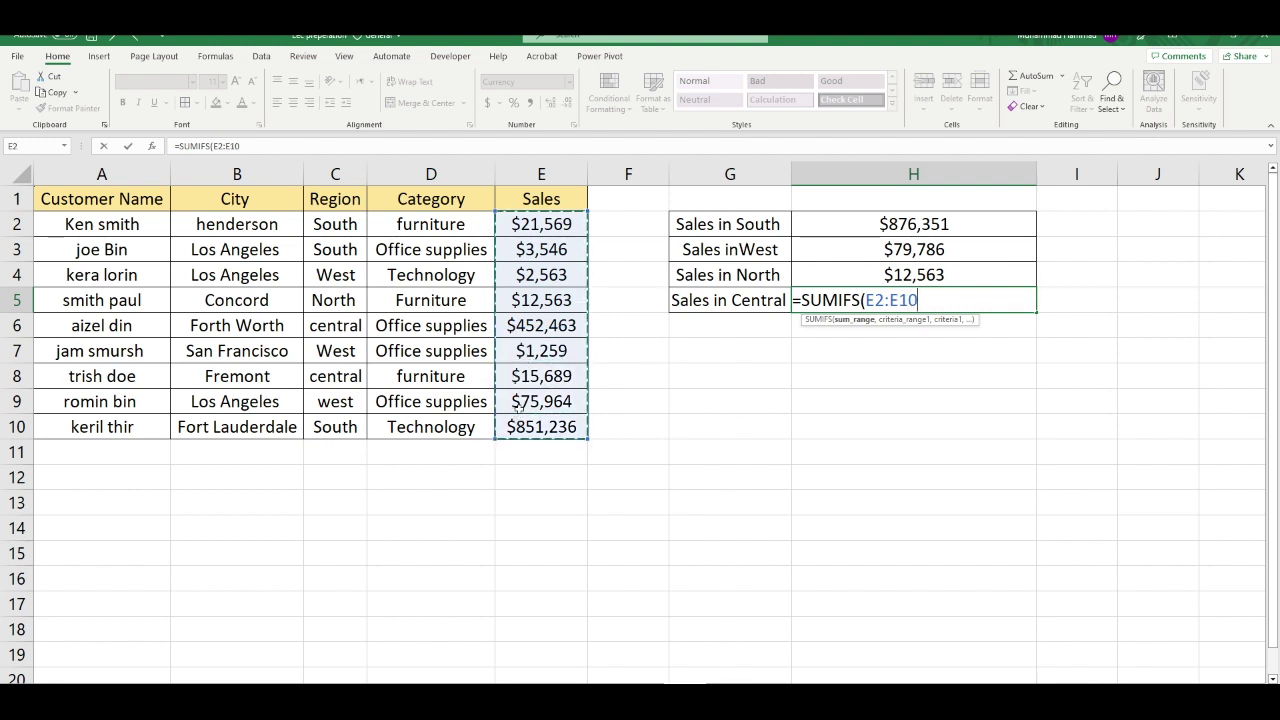
text(,)
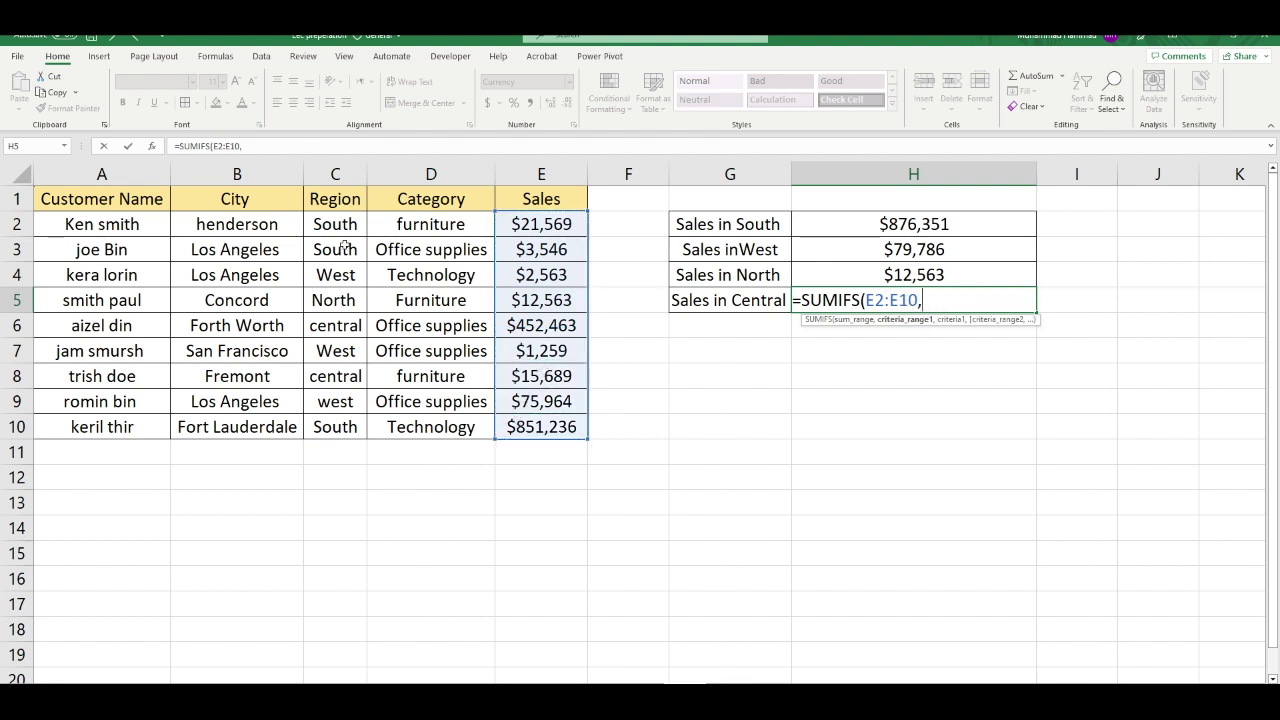
click(336, 224)
drag(336, 250, 344, 423)
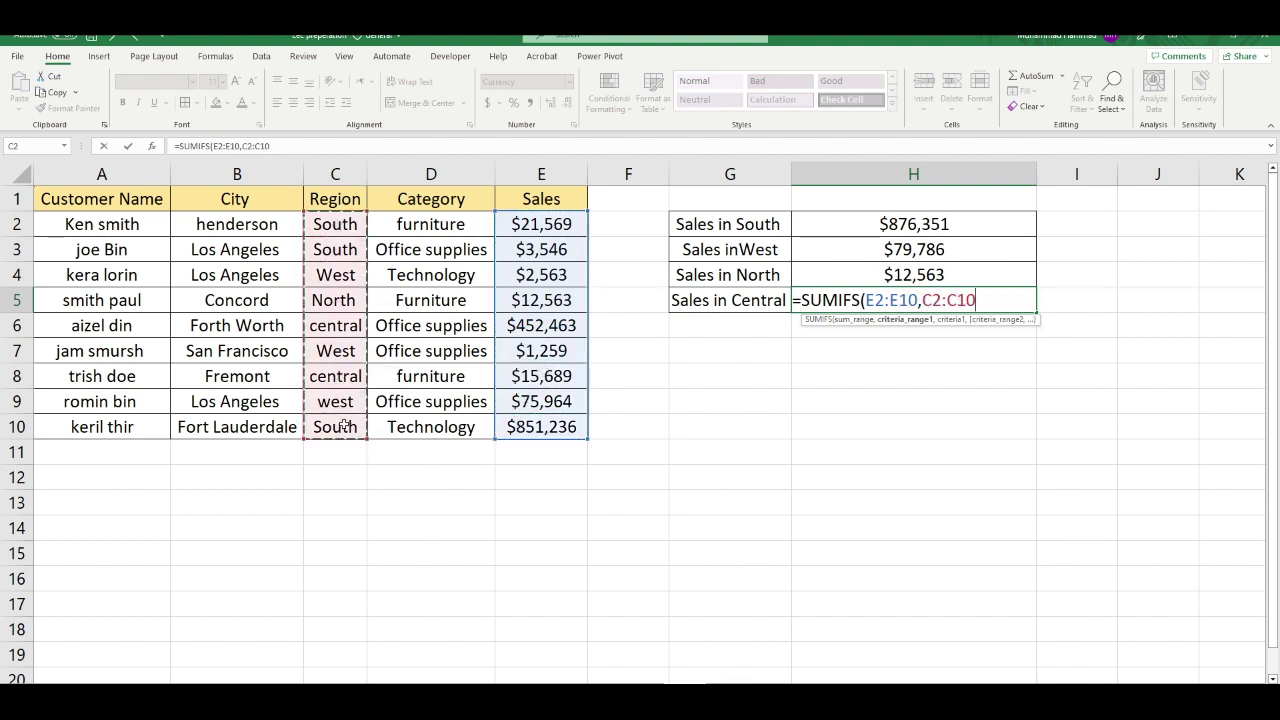
text(,)
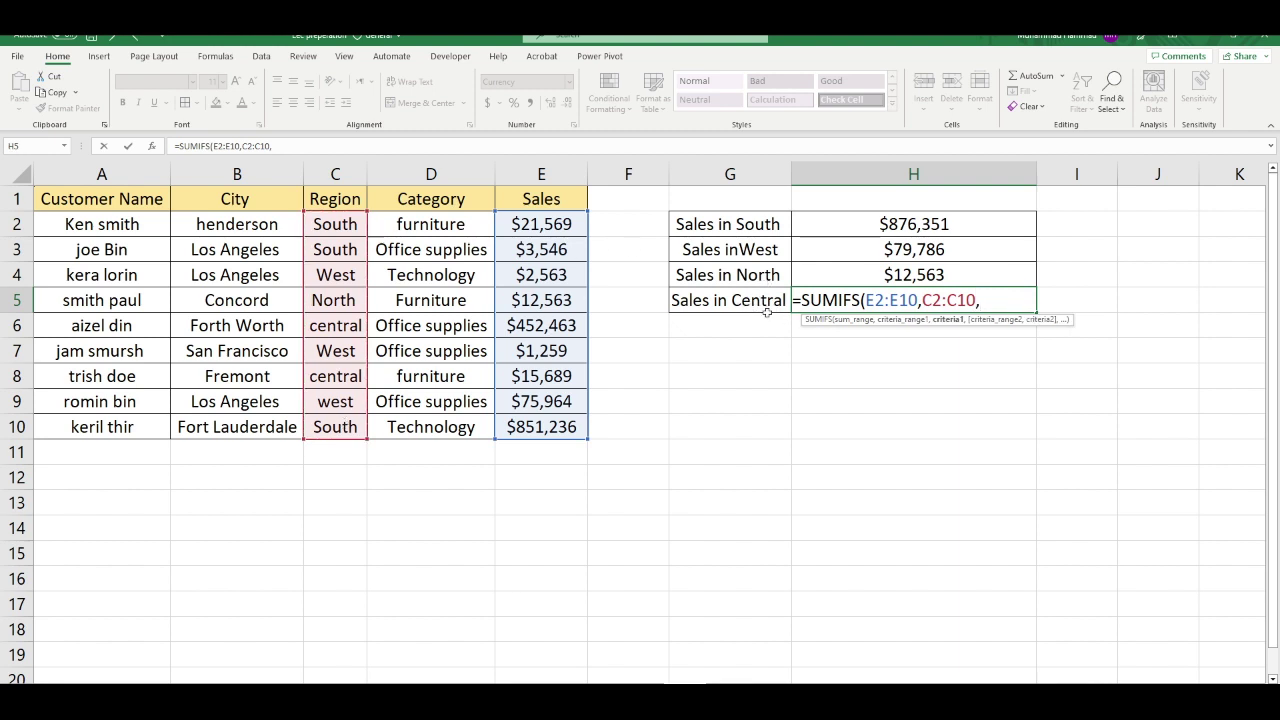
click(346, 382)
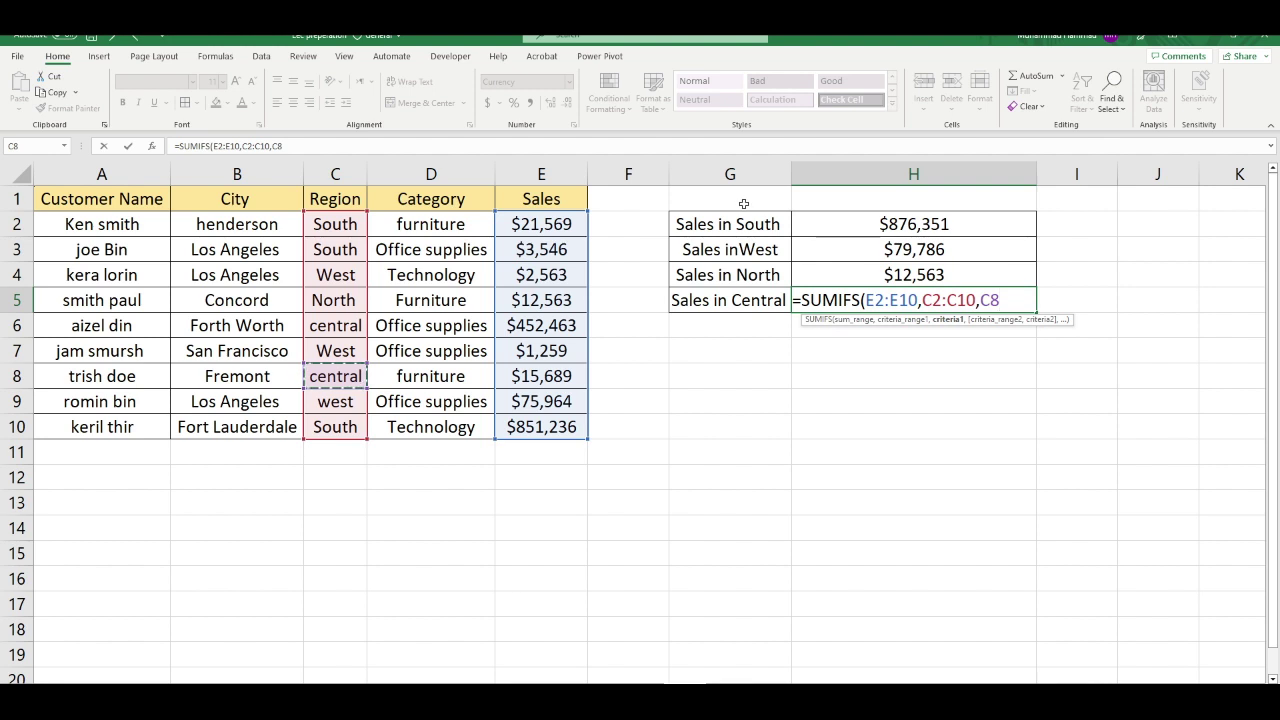
key(Return)
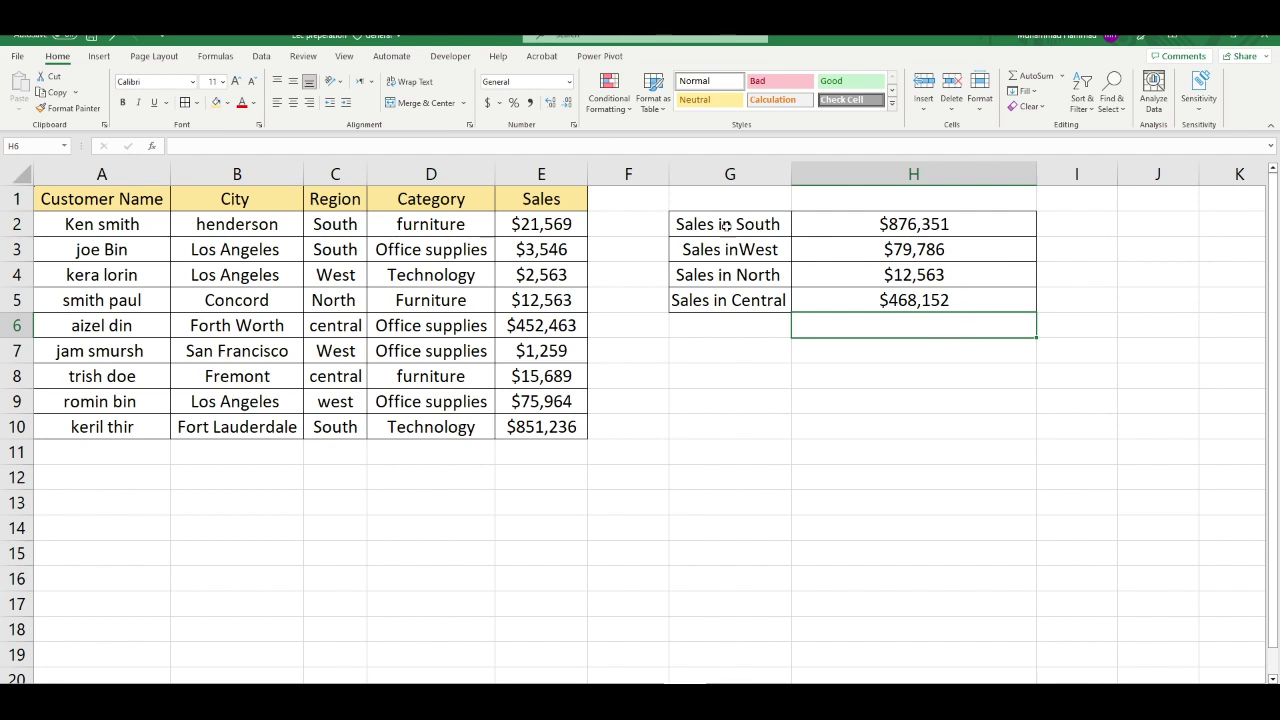
Copy the region labels from G2:G5 into G7:G10
drag(703, 224, 724, 294)
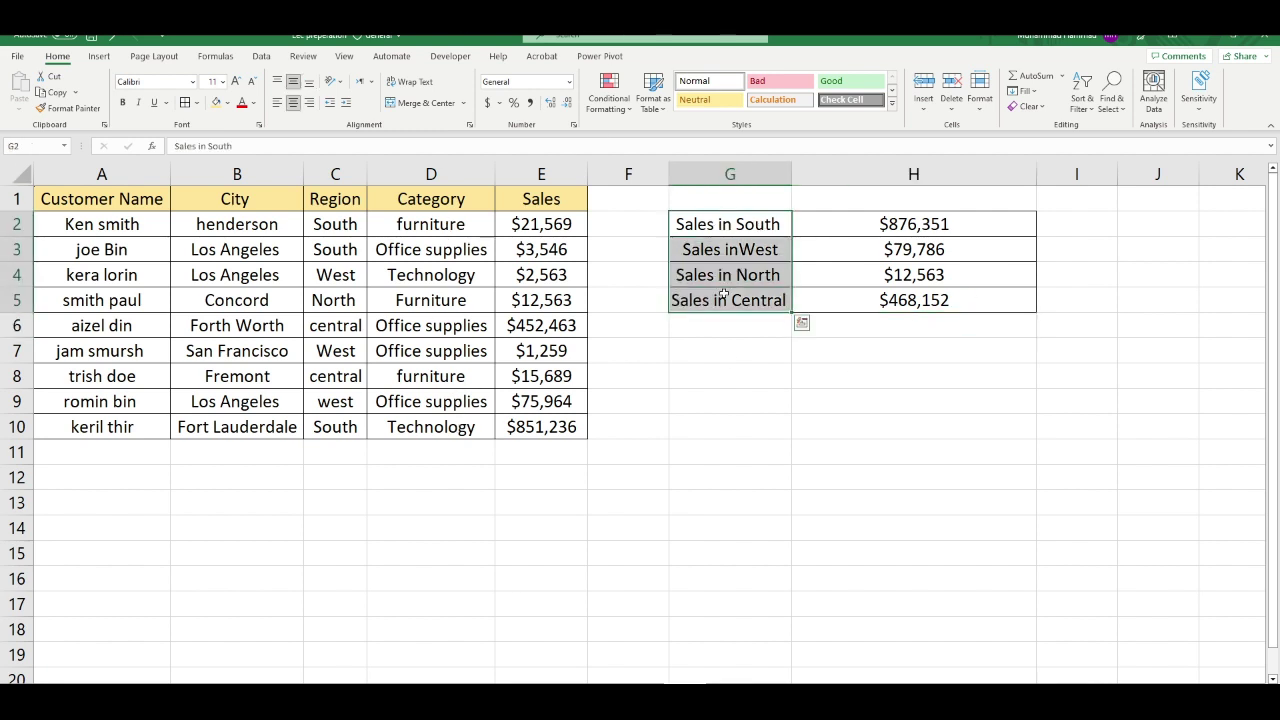
key(ctrl+c)
click(742, 357)
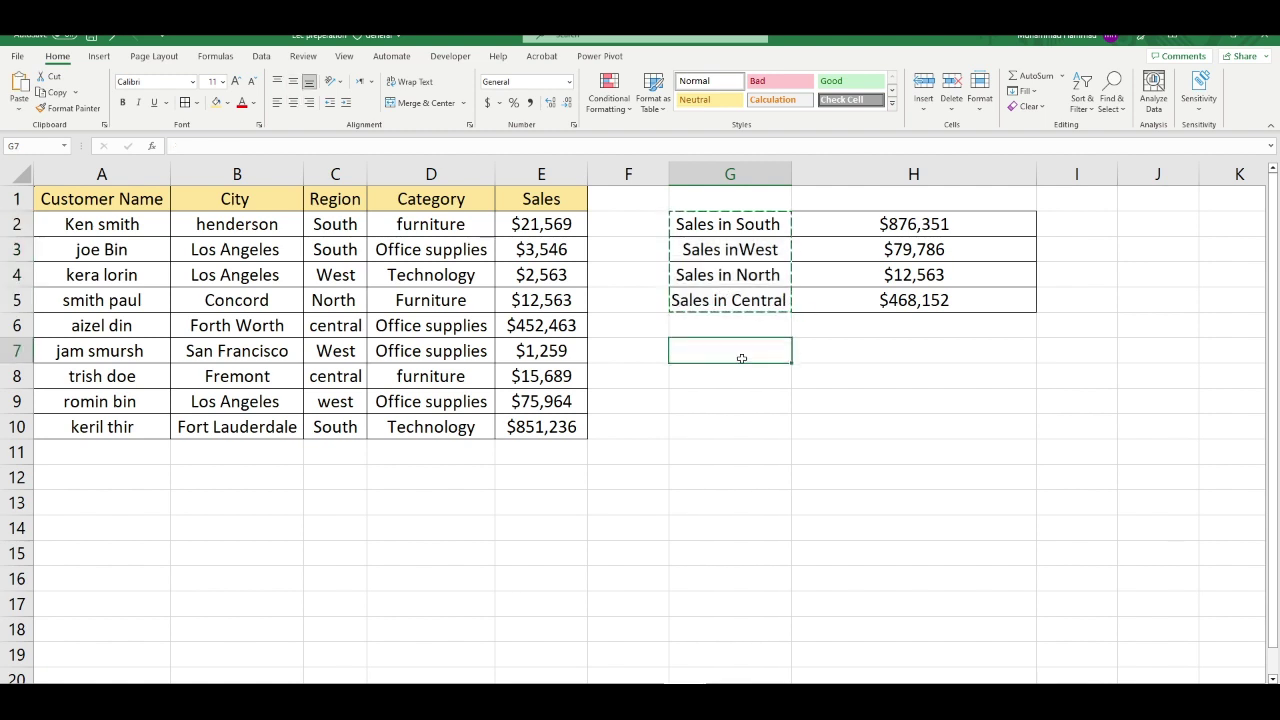
key(ctrl+v)
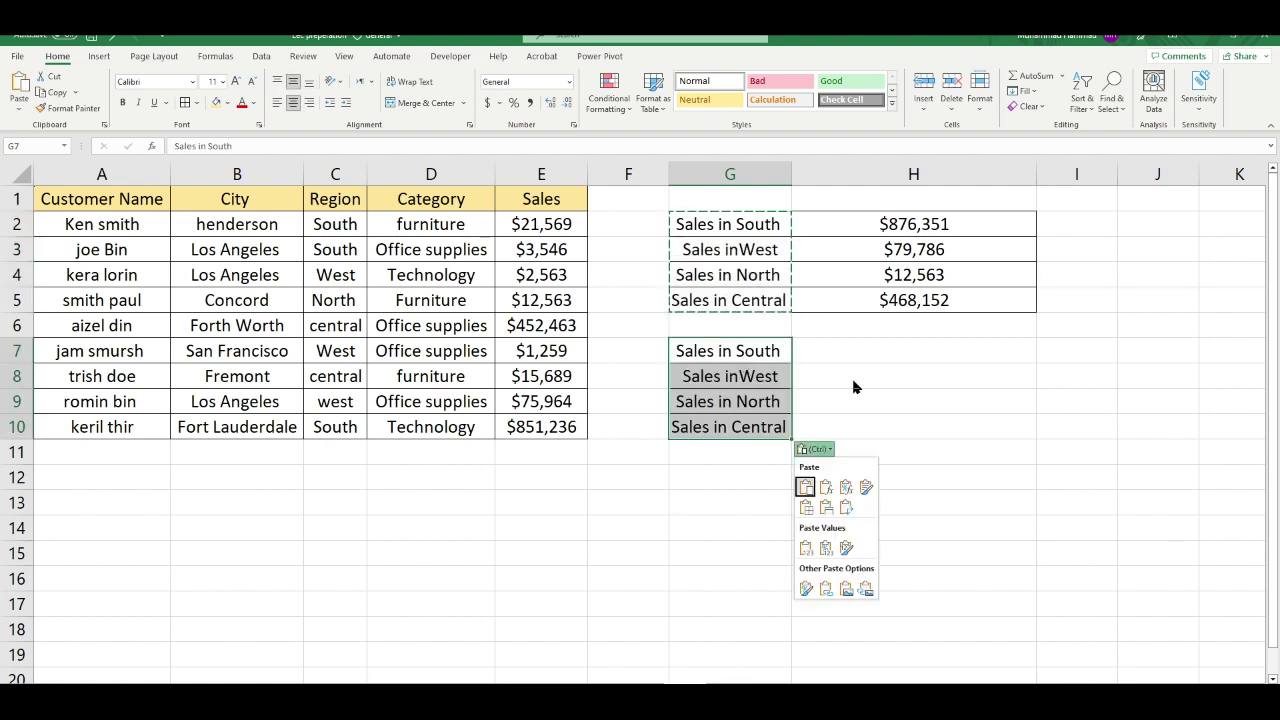
Select H7:H10 and AutoFit column H to narrow it to its totals
click(800, 344)
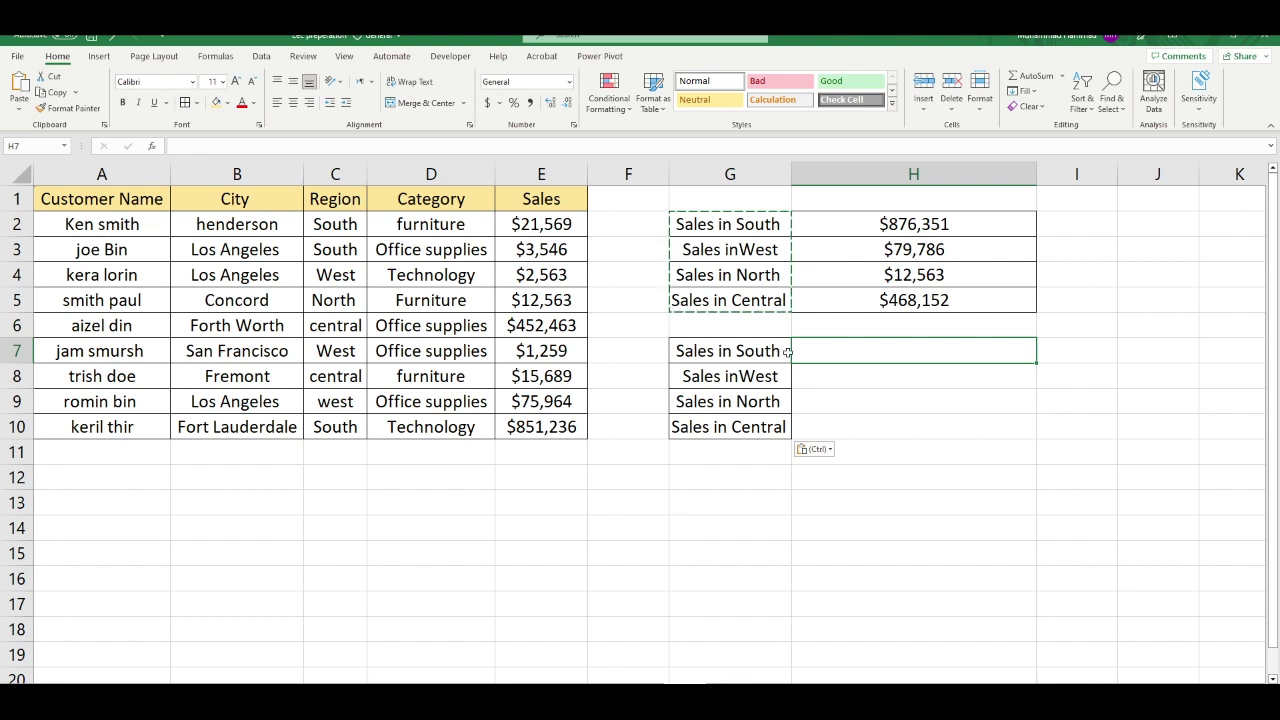
double_click(778, 351)
click(814, 344)
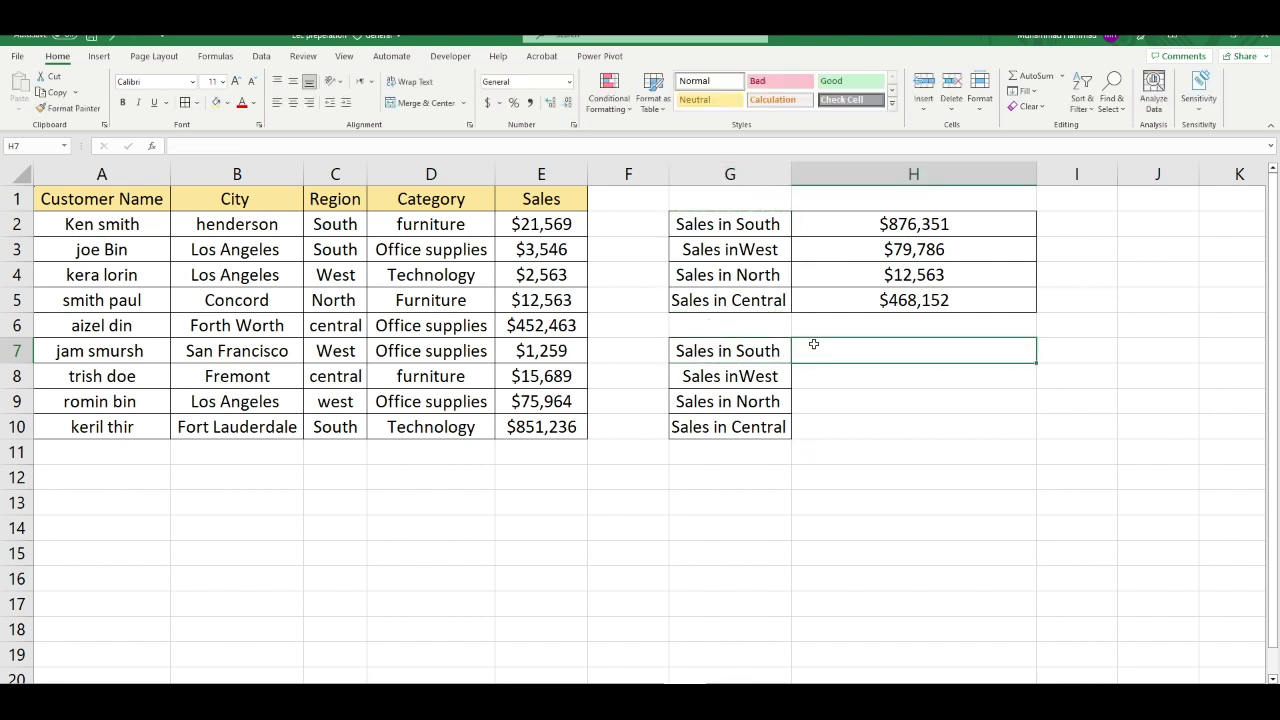
drag(814, 344, 829, 427)
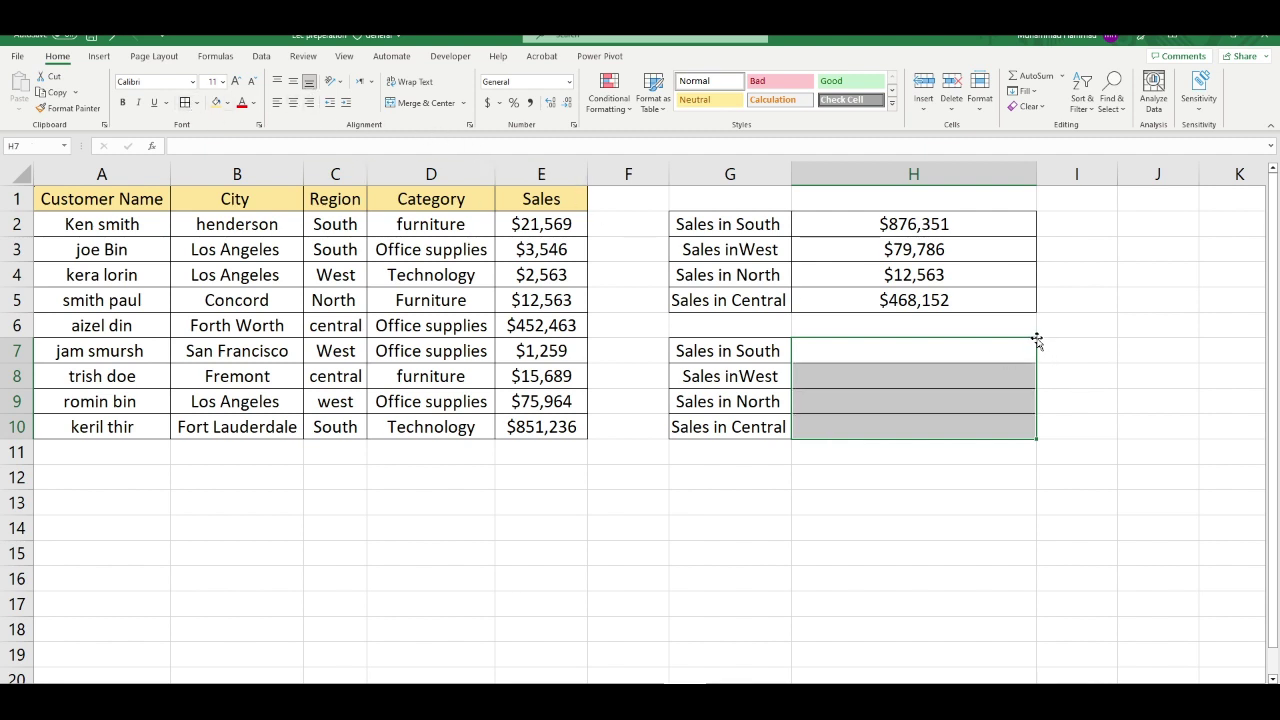
double_click(1036, 174)
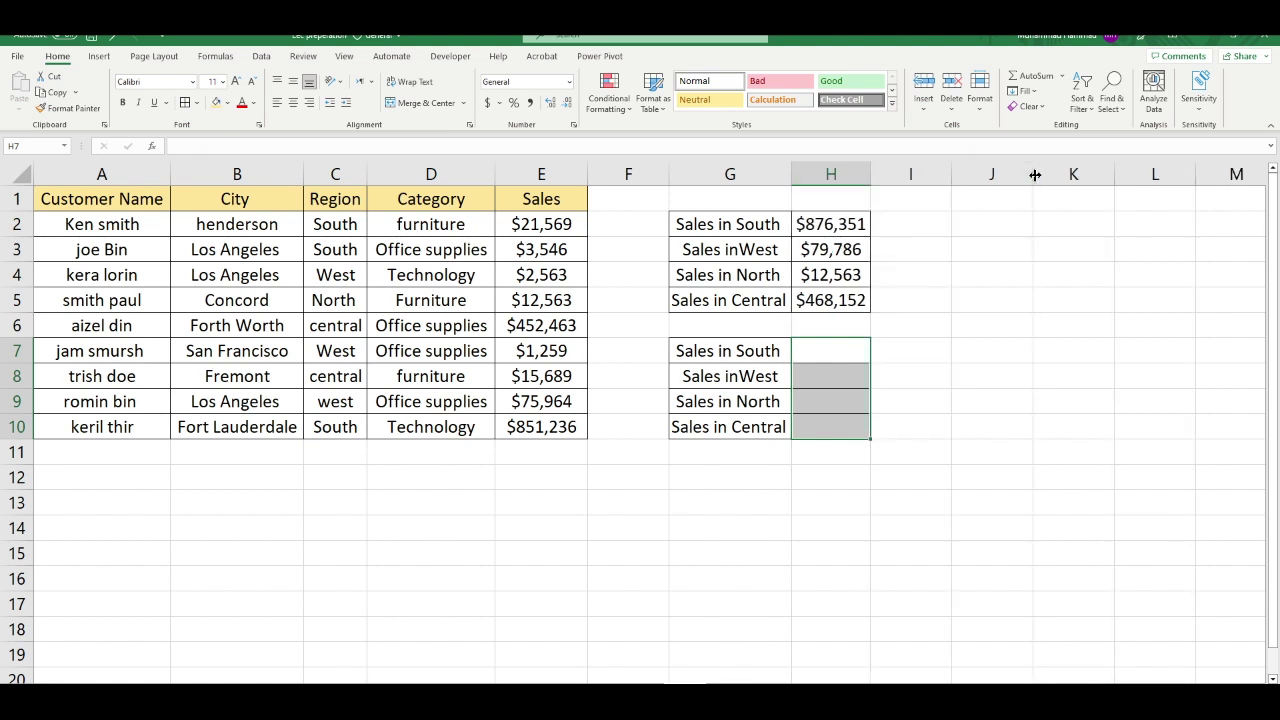
click(866, 354)
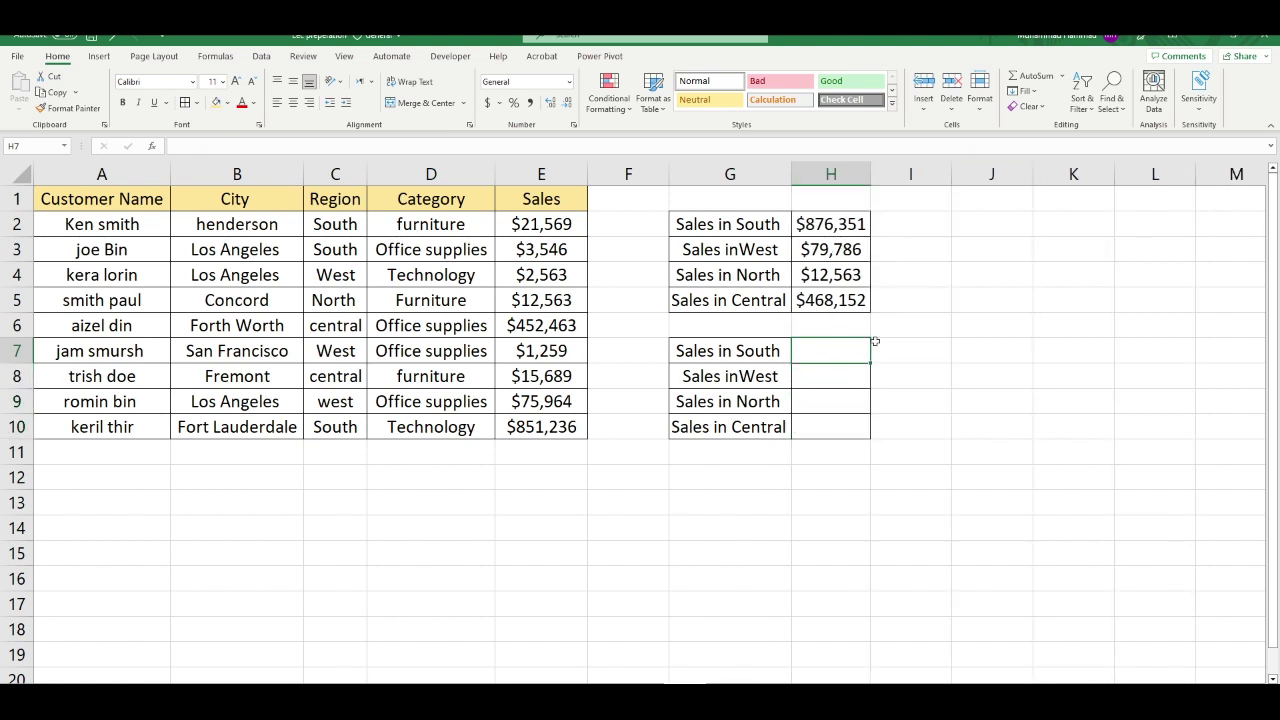
click(917, 344)
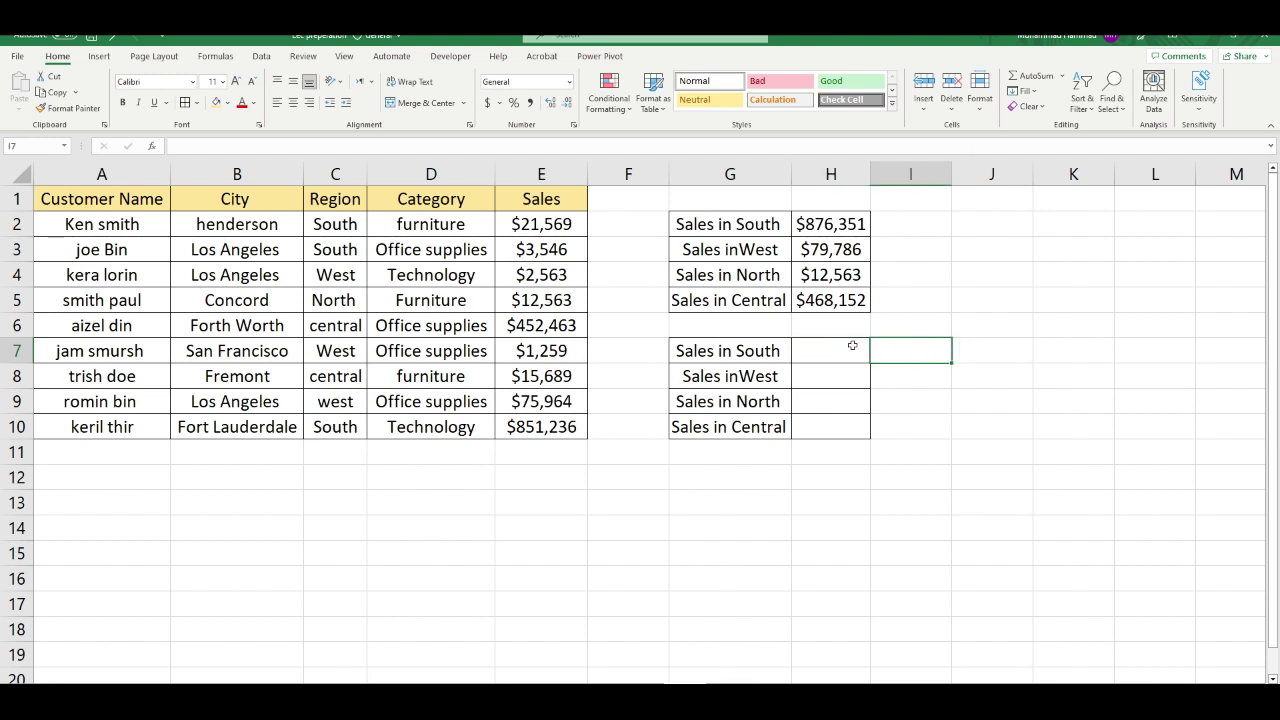
click(835, 350)
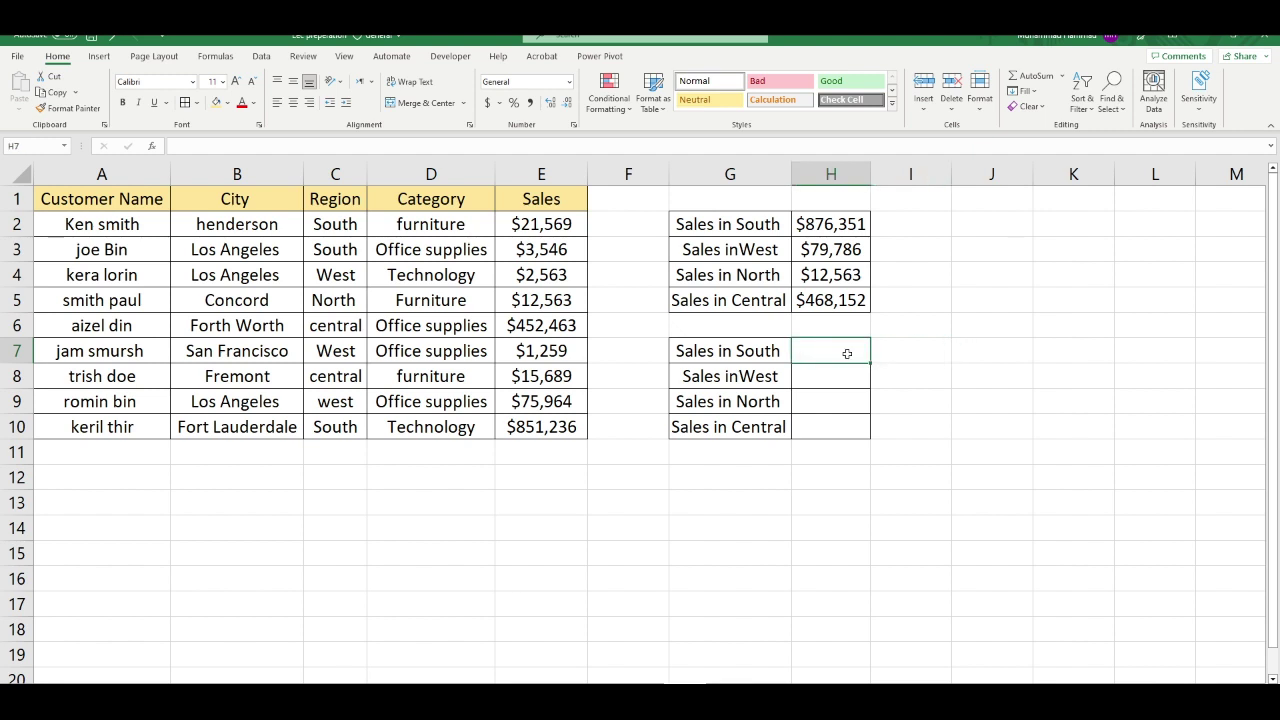
Enter categories furniture, Office supplies, furniture, Office supplies into H7:H10
text(furn)
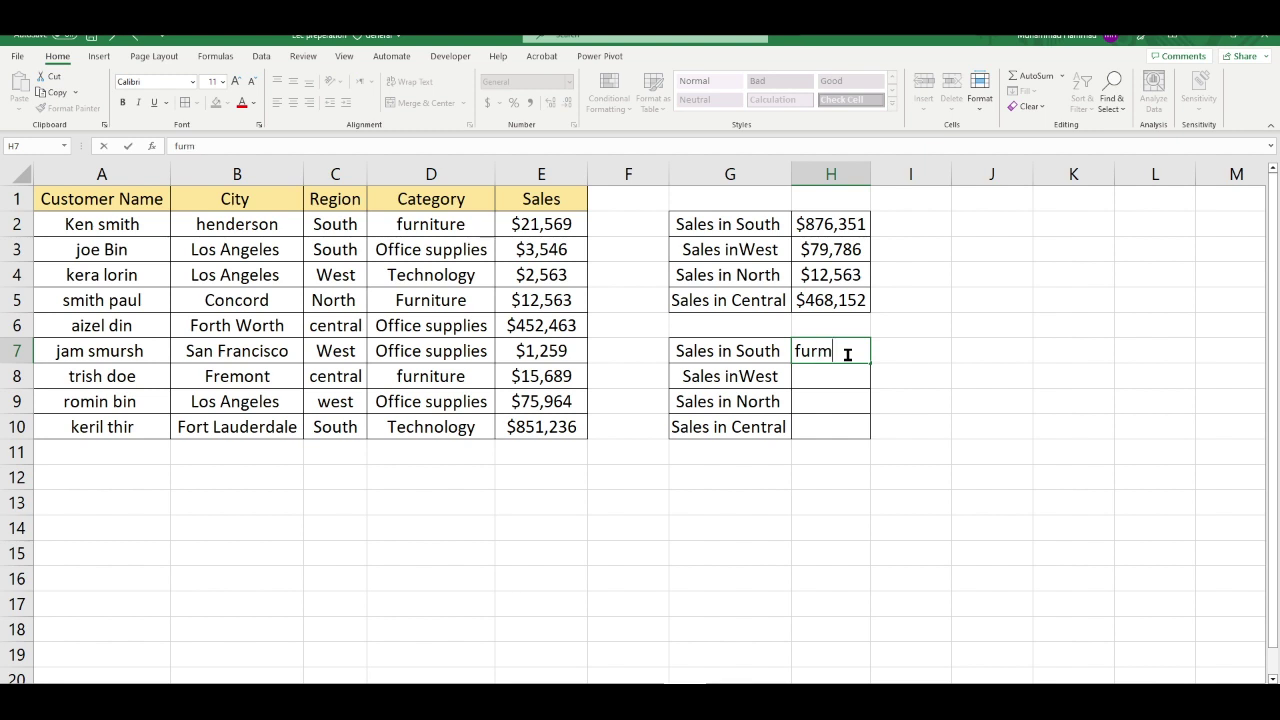
key(BackSpace)
text(nitur)
text(e)
click(813, 378)
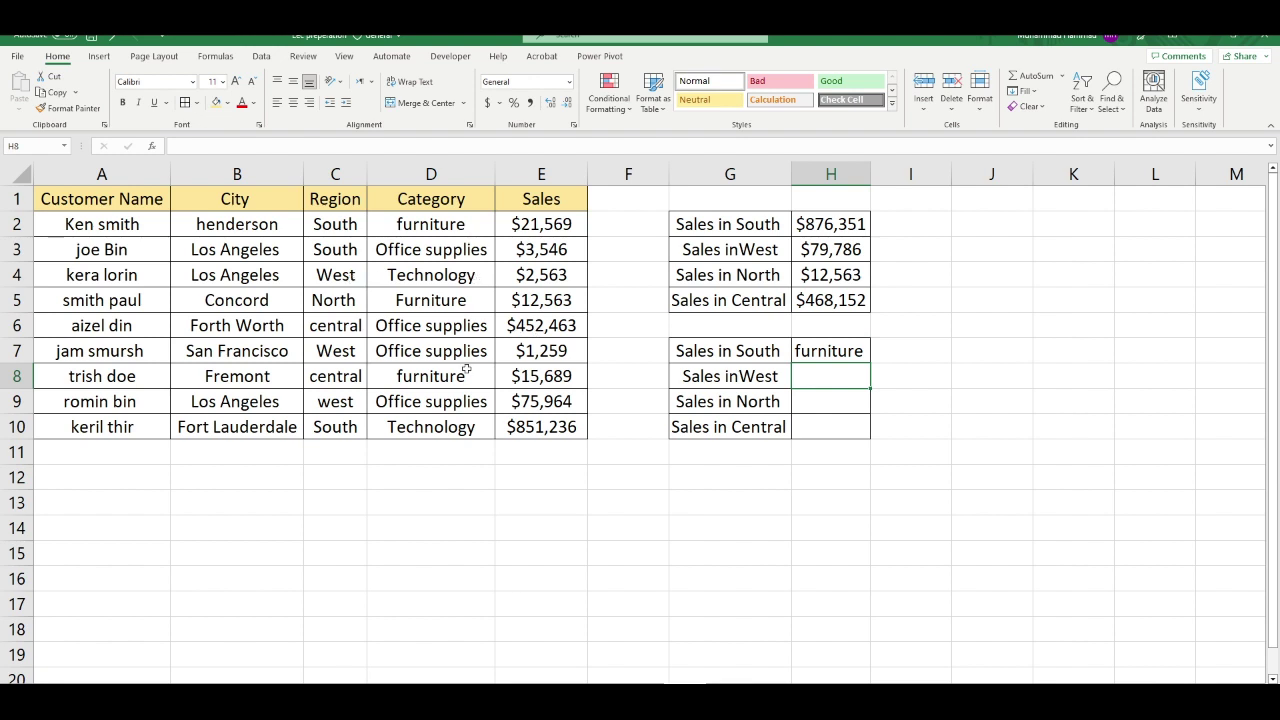
text(Of)
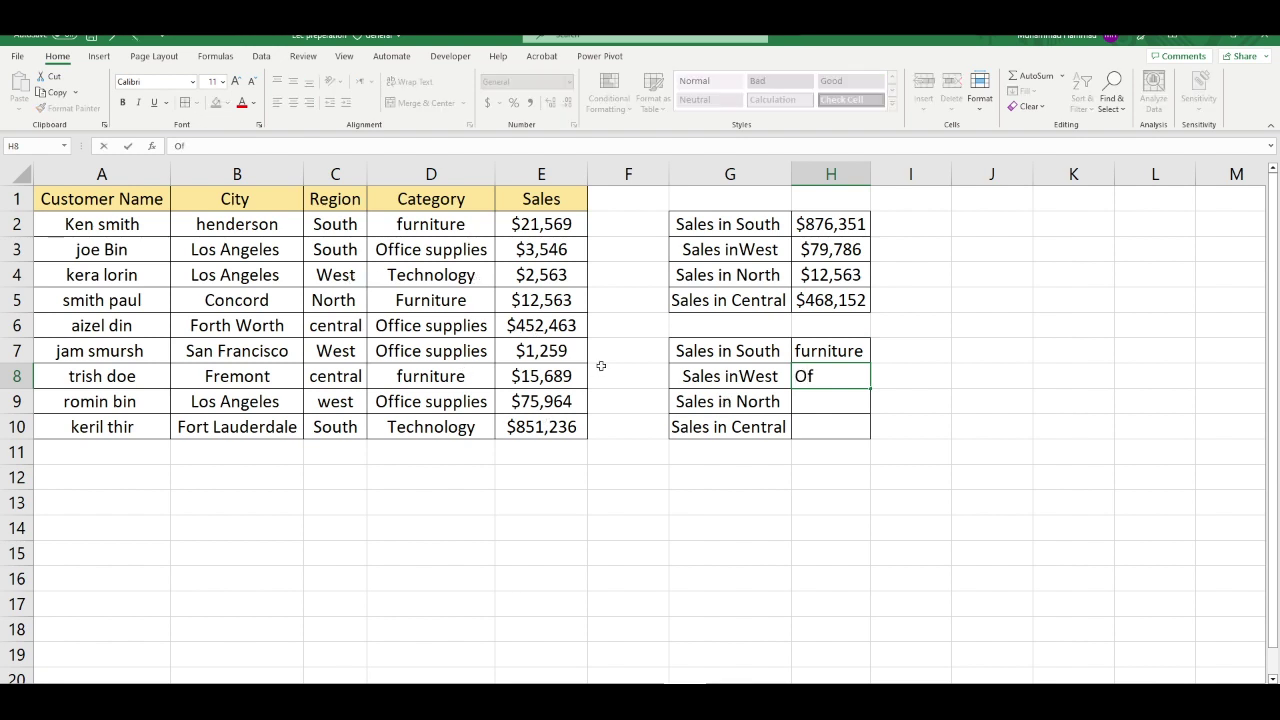
text(fice su)
text(ppl)
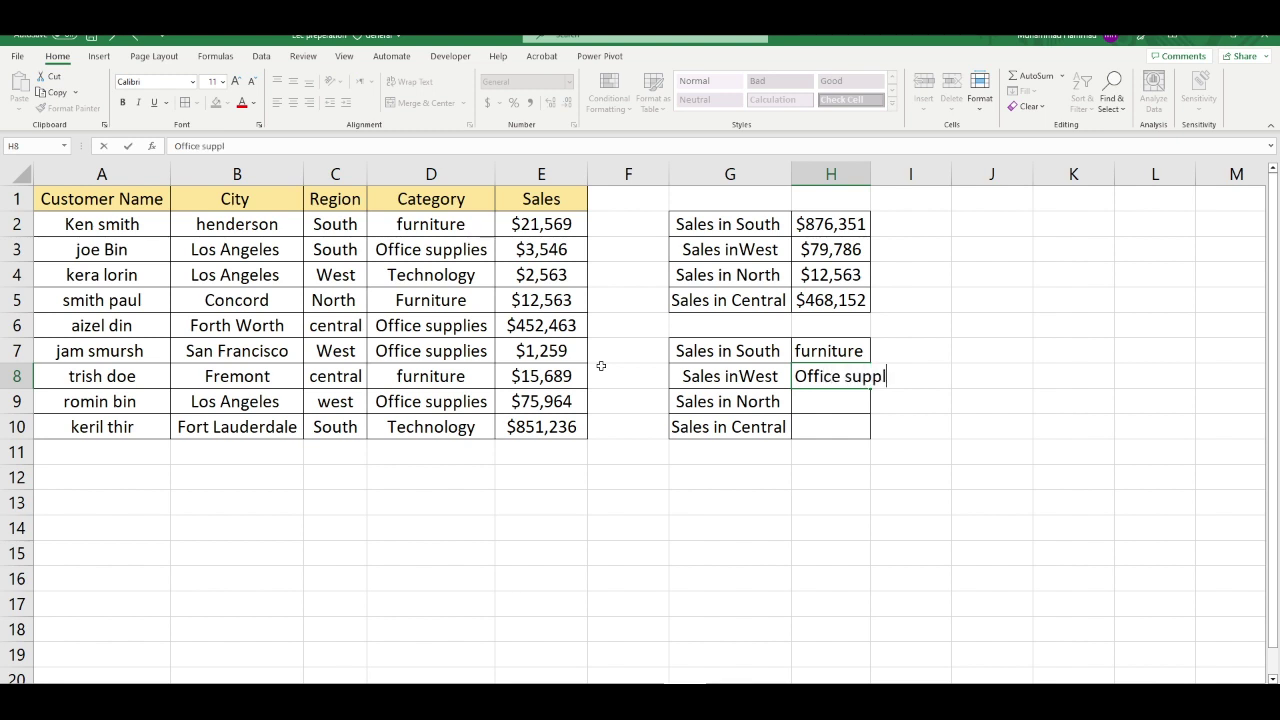
text(ies)
click(849, 400)
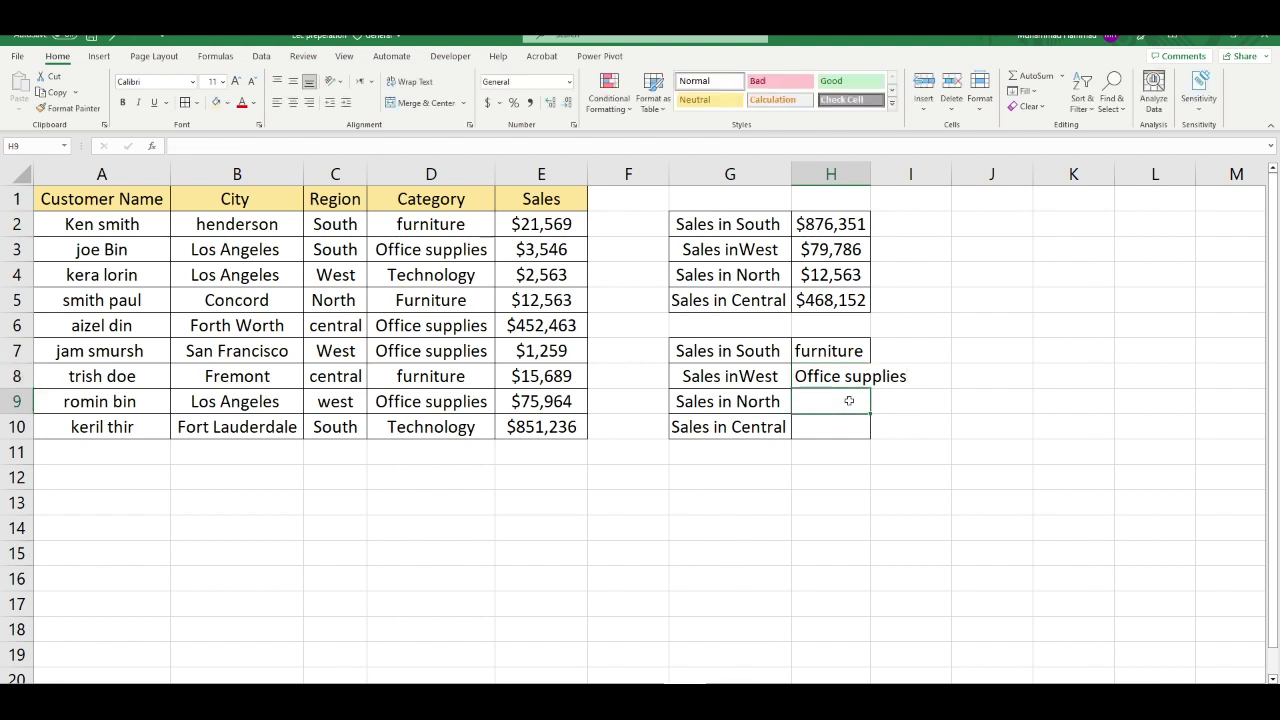
text(Furniture)
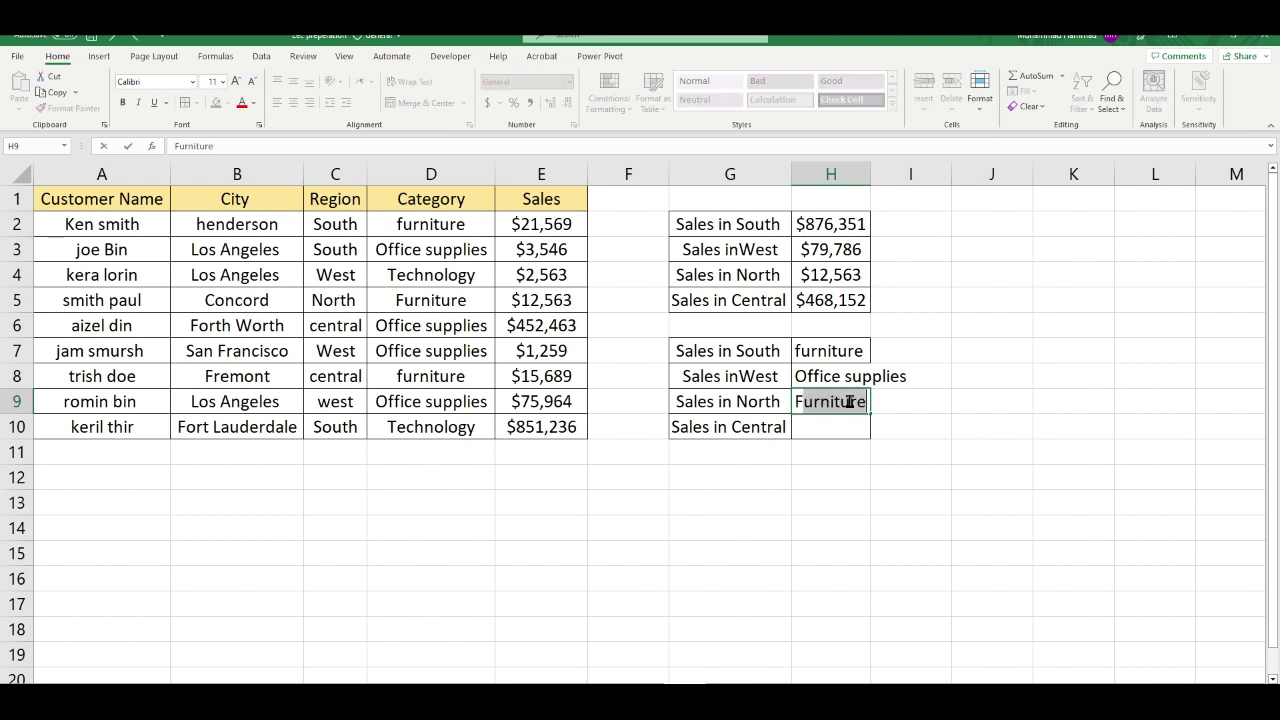
key(Tab)
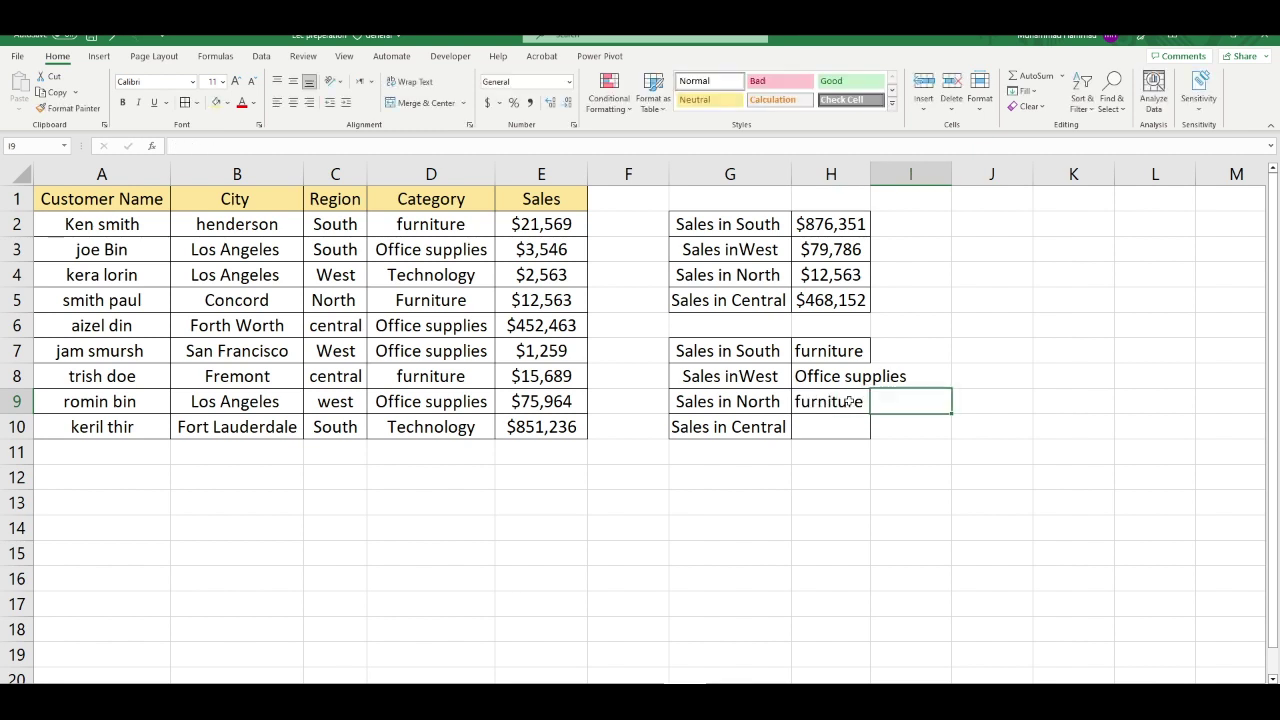
click(847, 425)
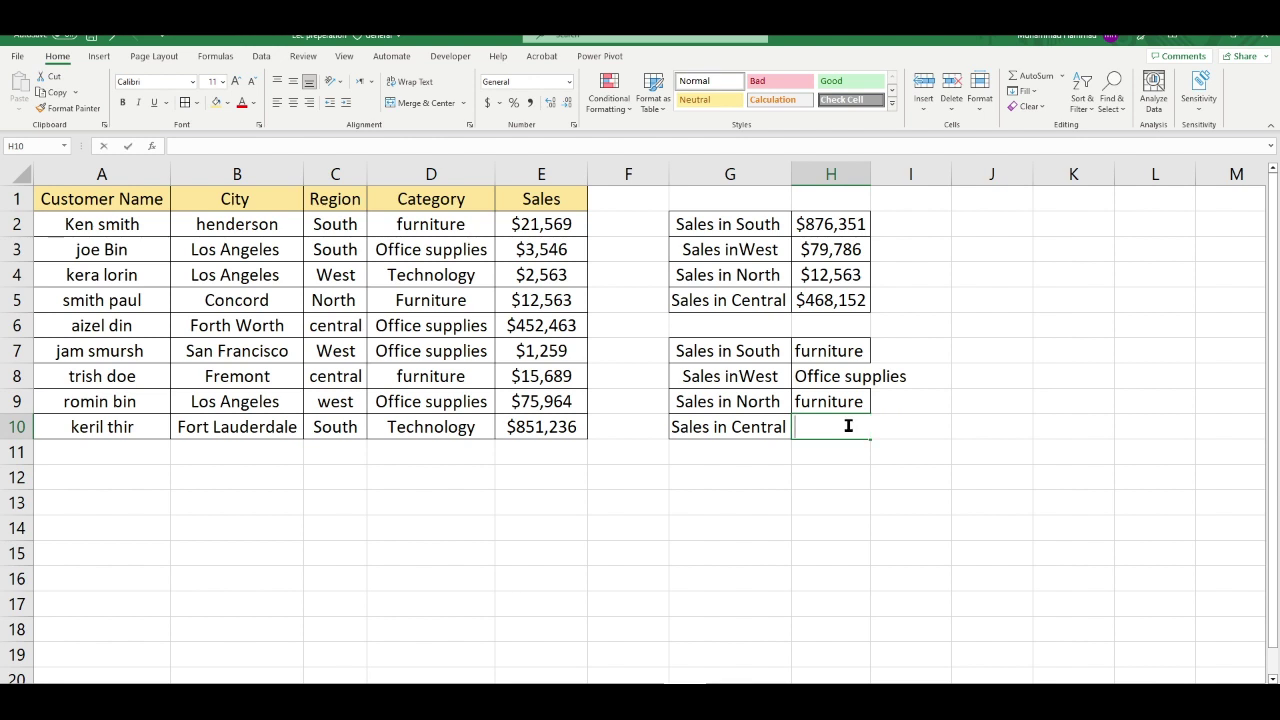
text(office s)
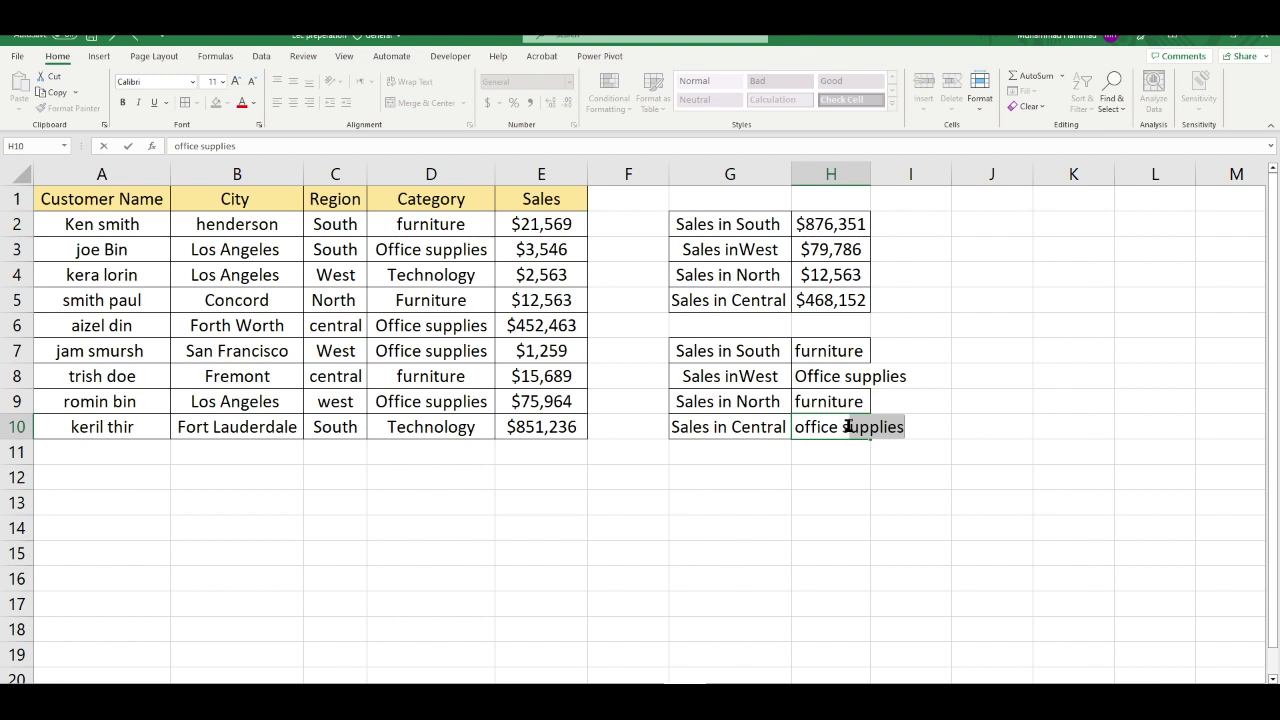
text(upp)
key(Tab)
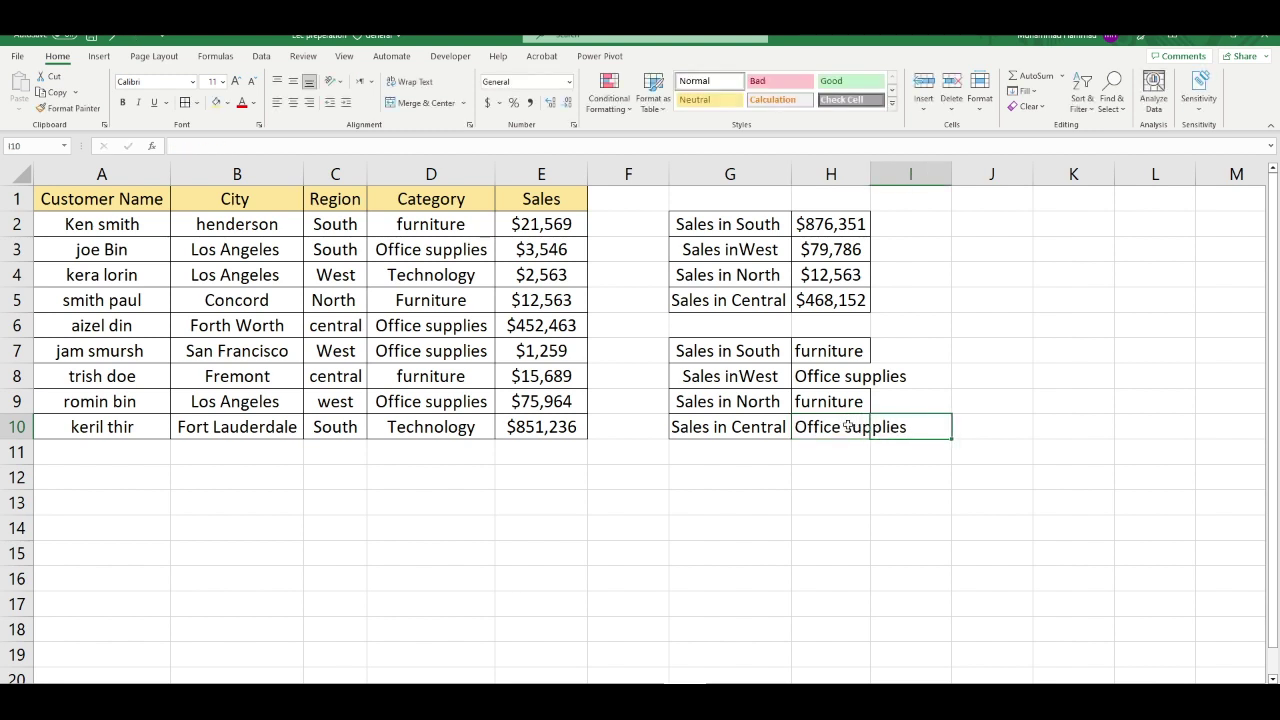
AutoFit column H to the categories and apply All Borders to I7:I10
double_click(871, 169)
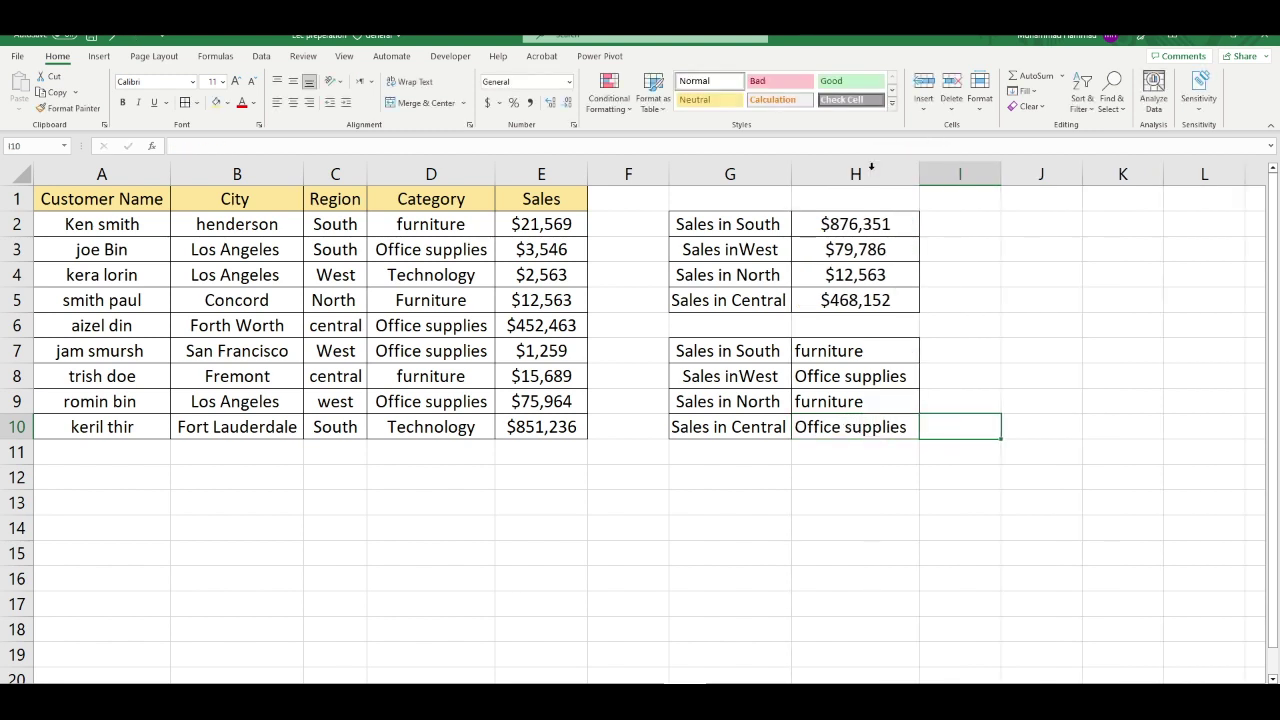
drag(924, 346, 974, 429)
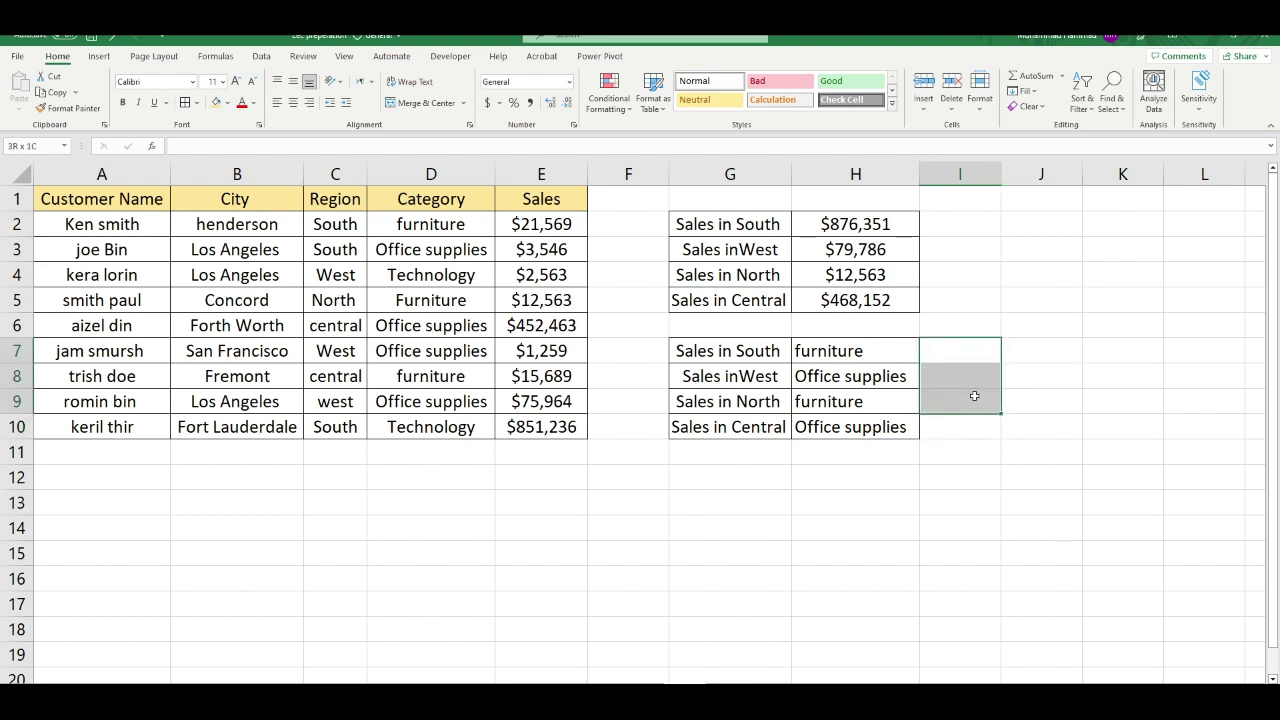
click(182, 102)
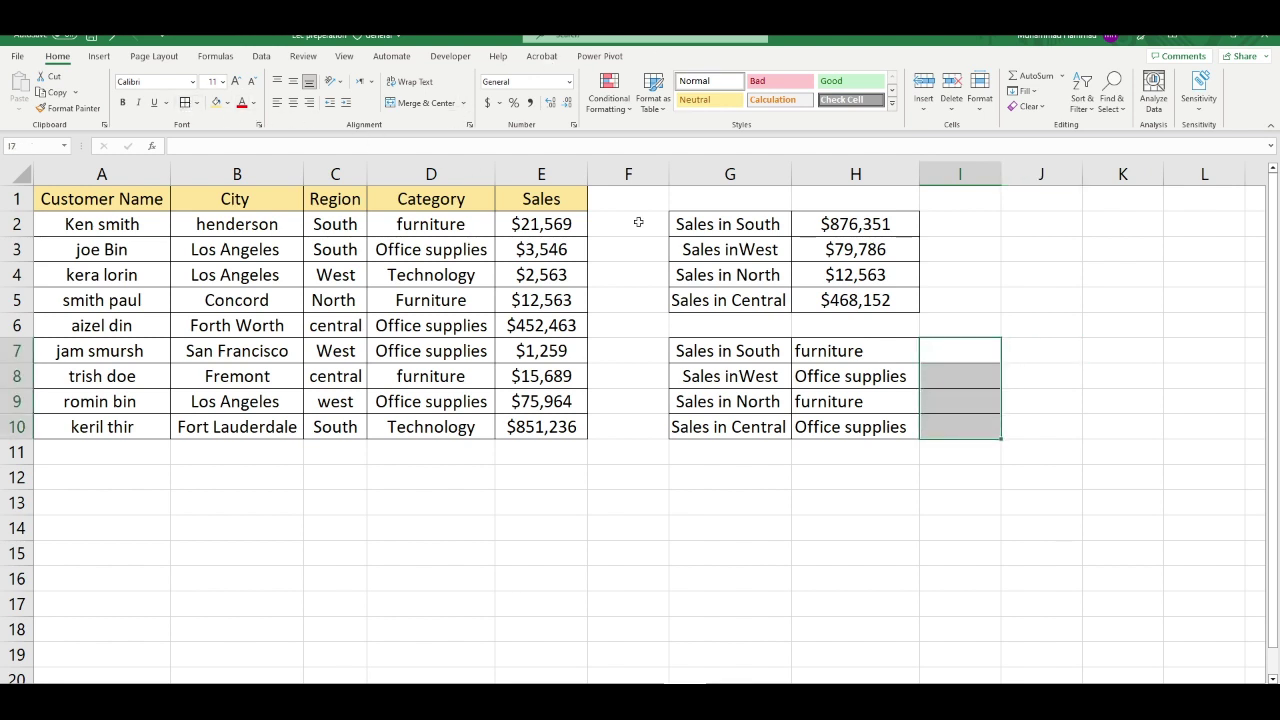
click(959, 354)
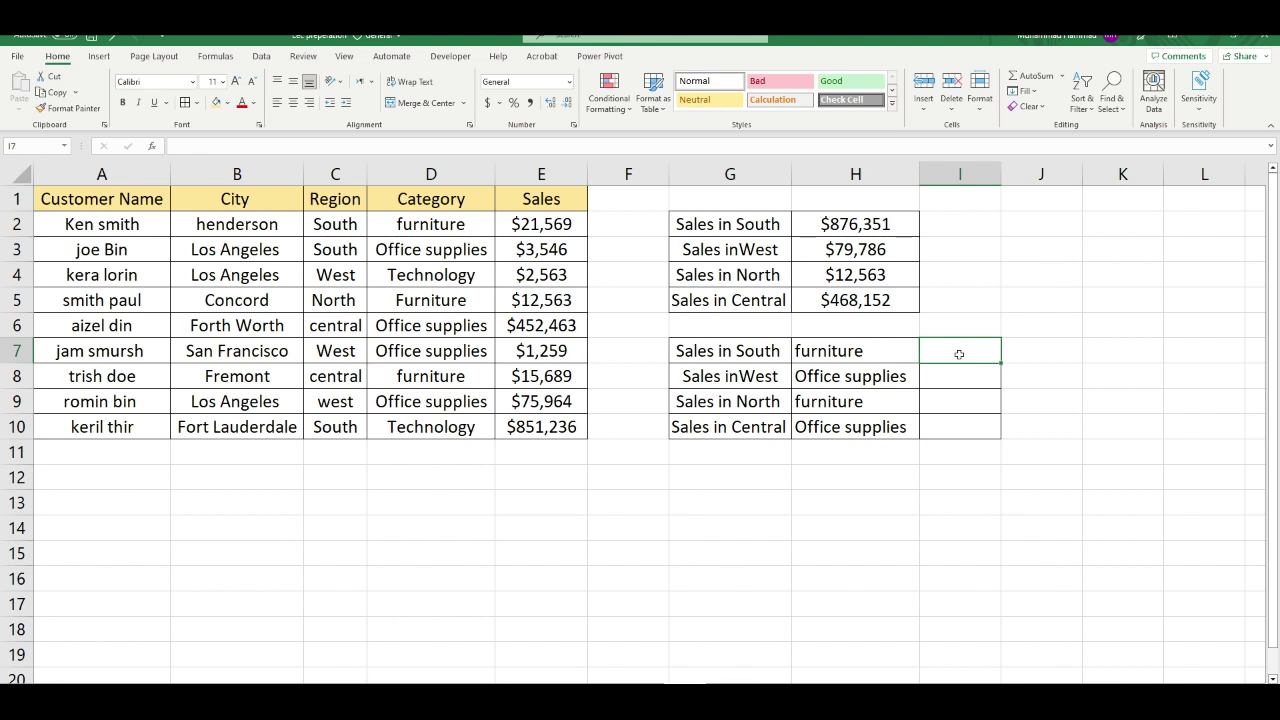
Start a SUMIFS in I7 summing E2:E10 where region C2:C10 matches C3
text(=sumif)
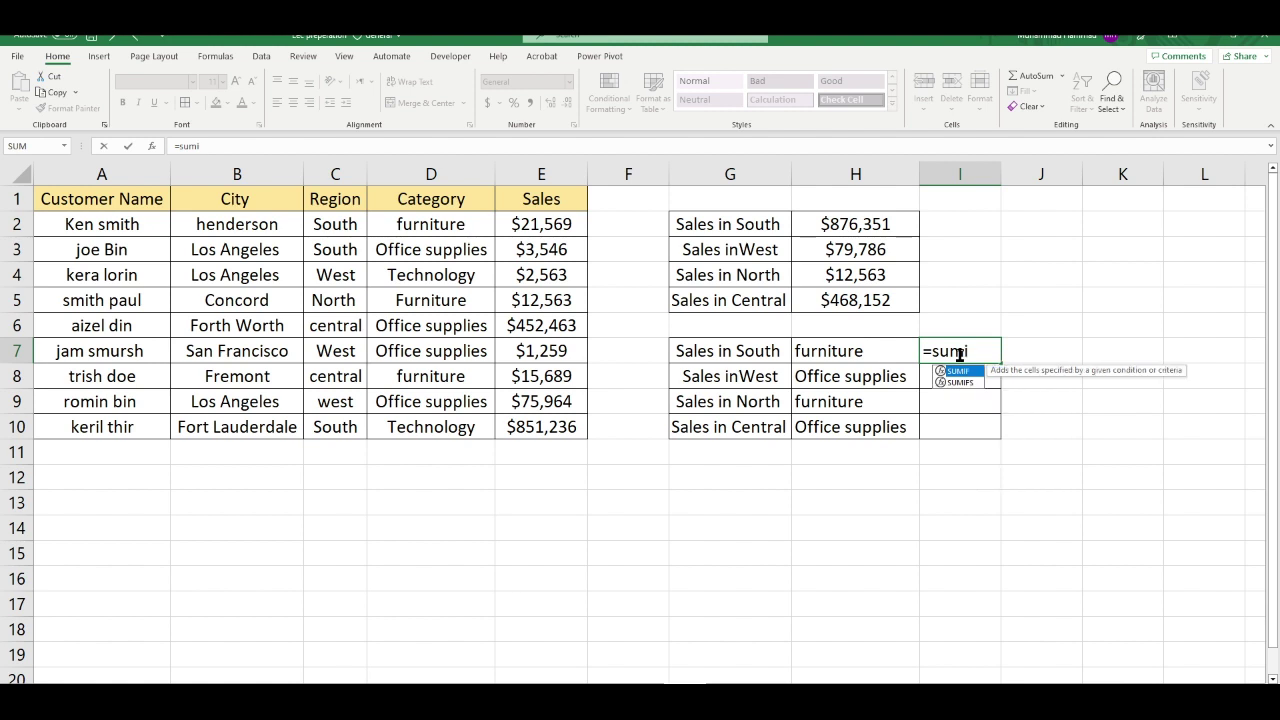
text(s)
key(Tab)
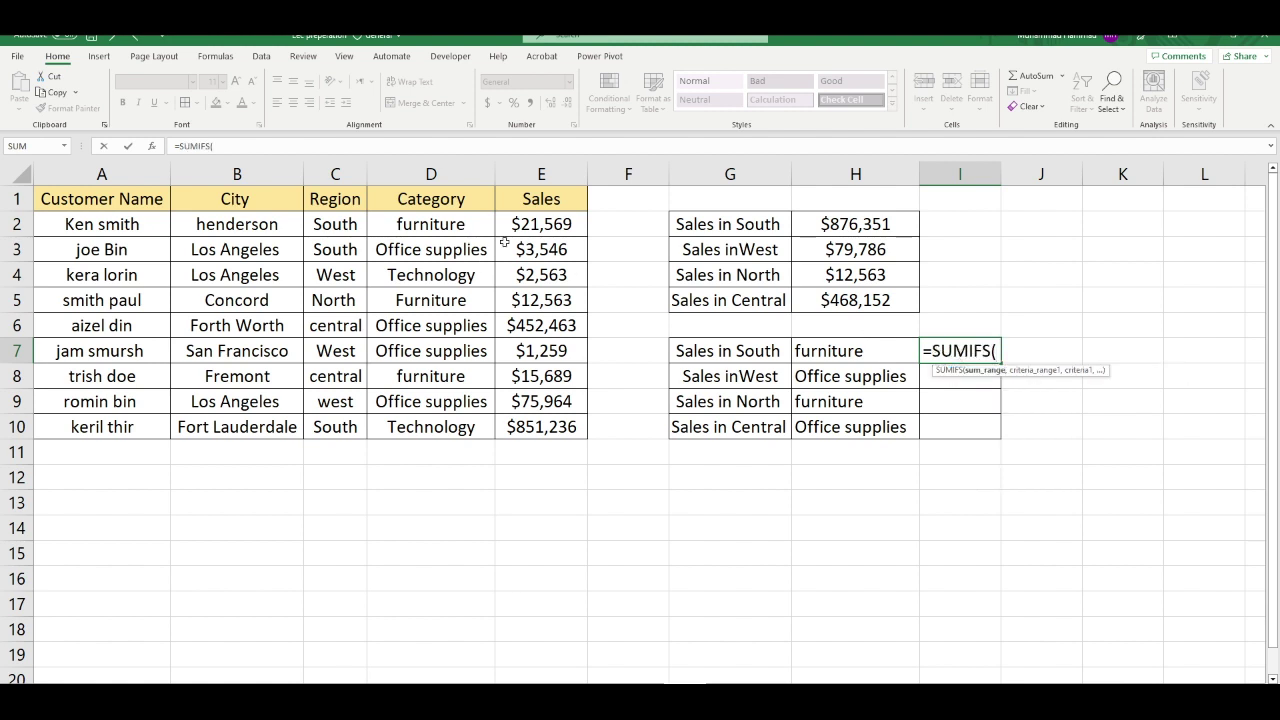
drag(545, 224, 531, 415)
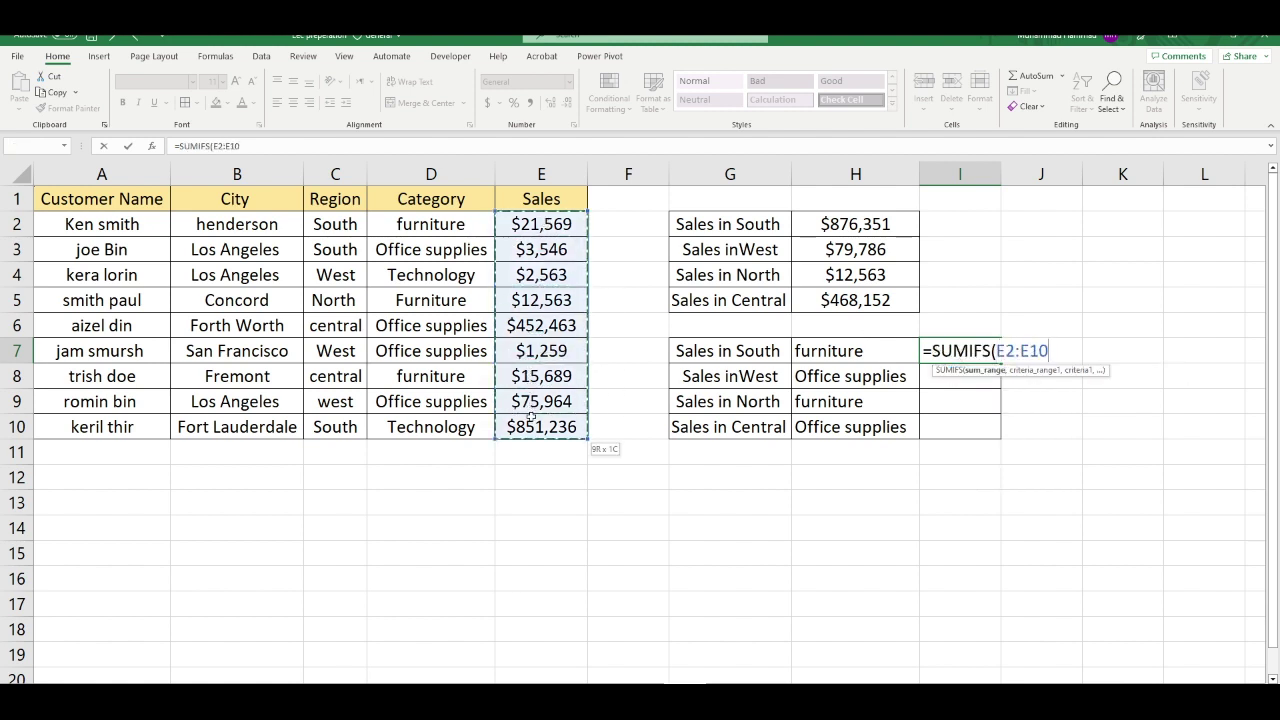
text(,)
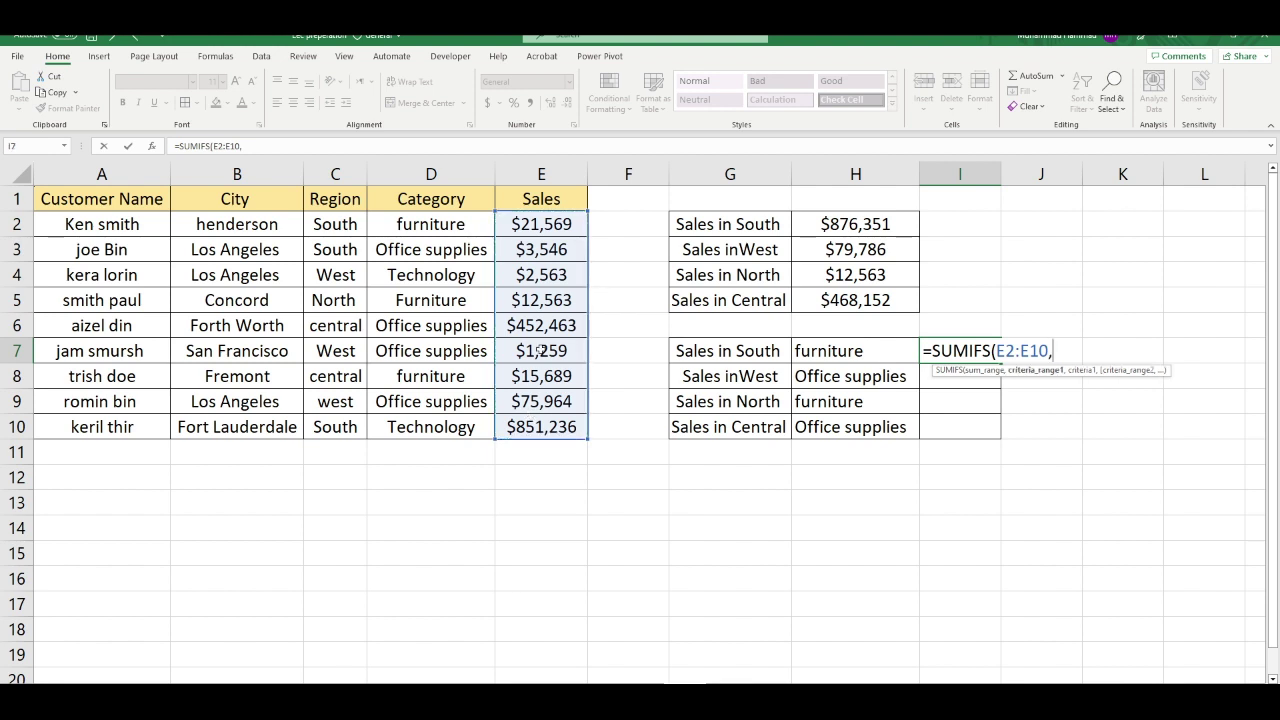
drag(325, 224, 337, 427)
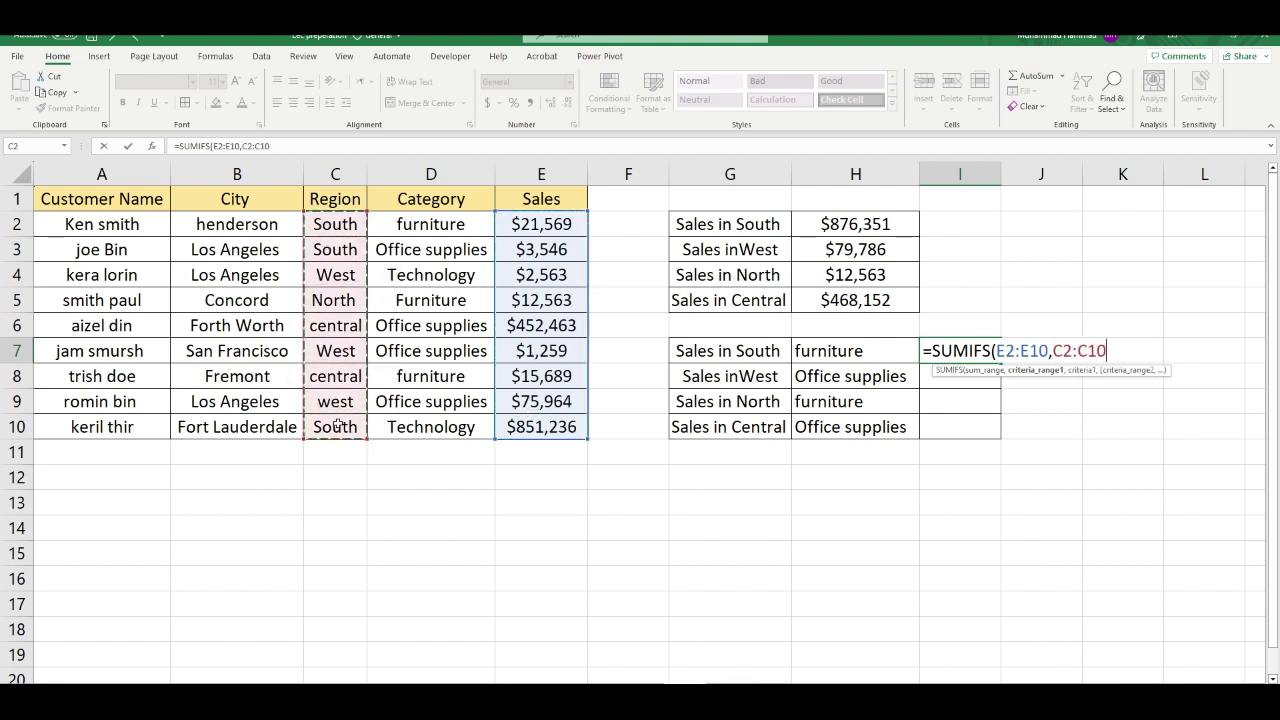
text(,)
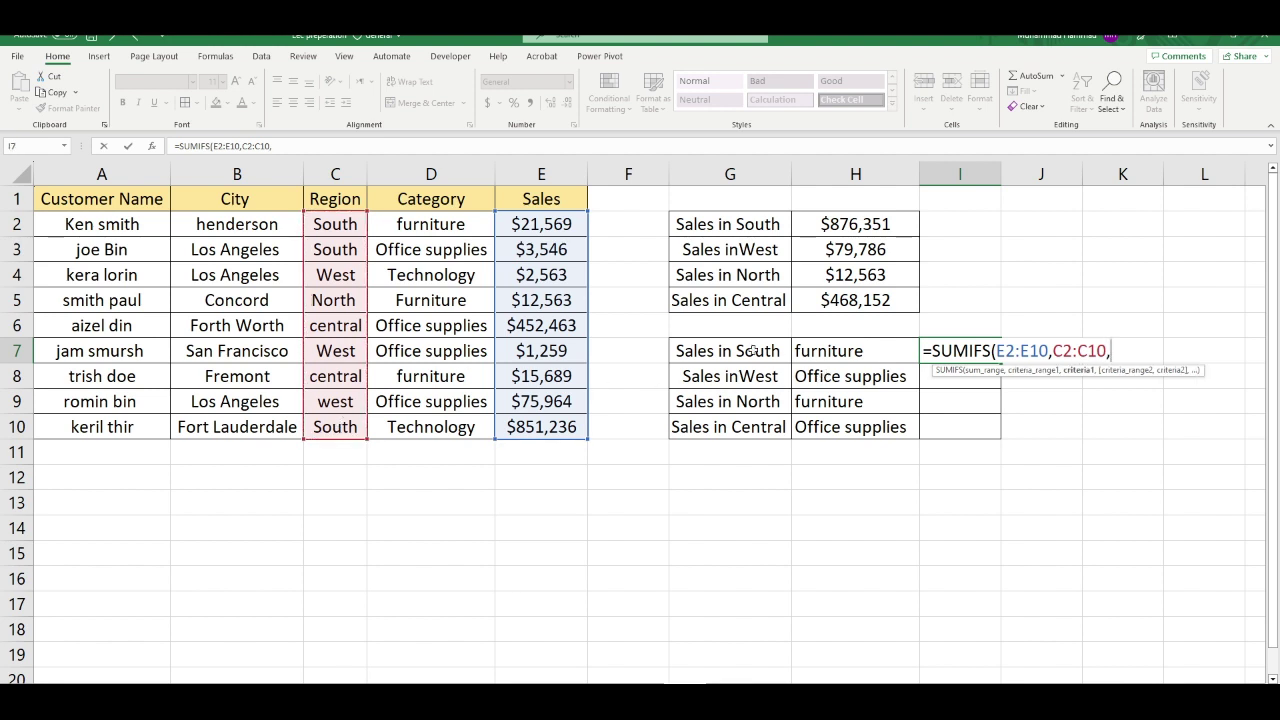
click(346, 251)
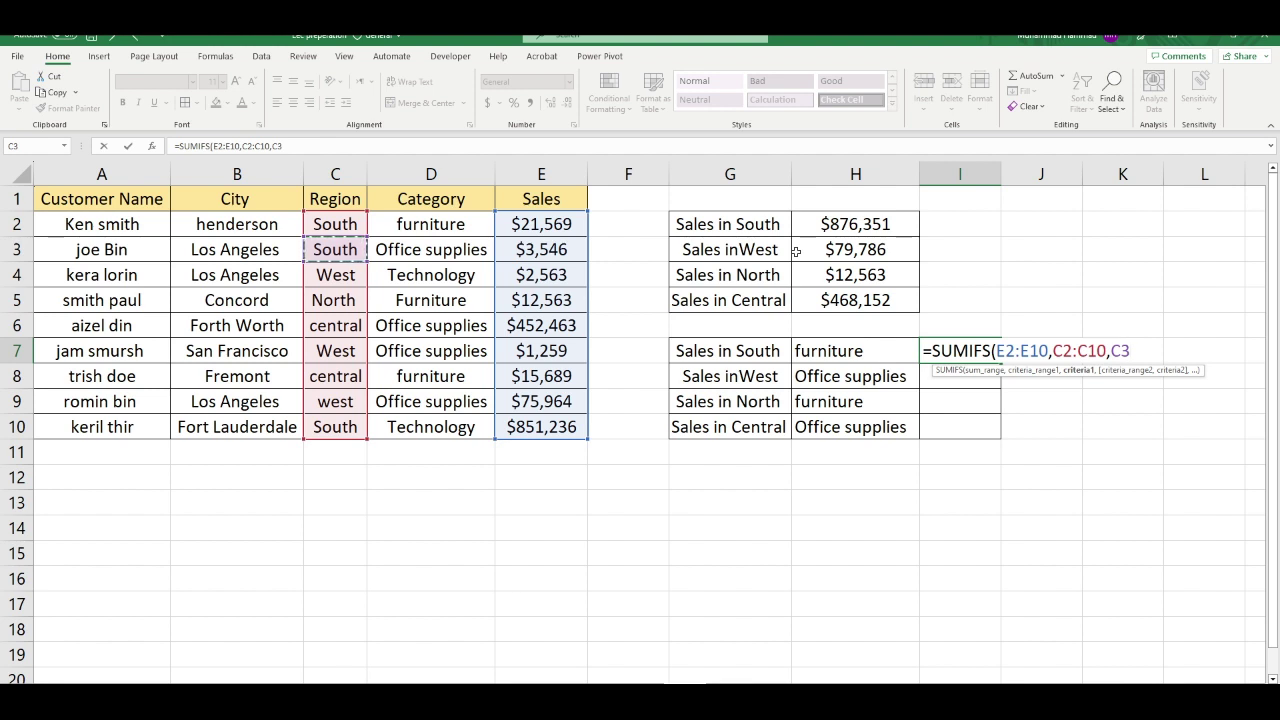
Add the category criterion D2:D10 matching D2, giving 21569, and AutoFit column I
text(,)
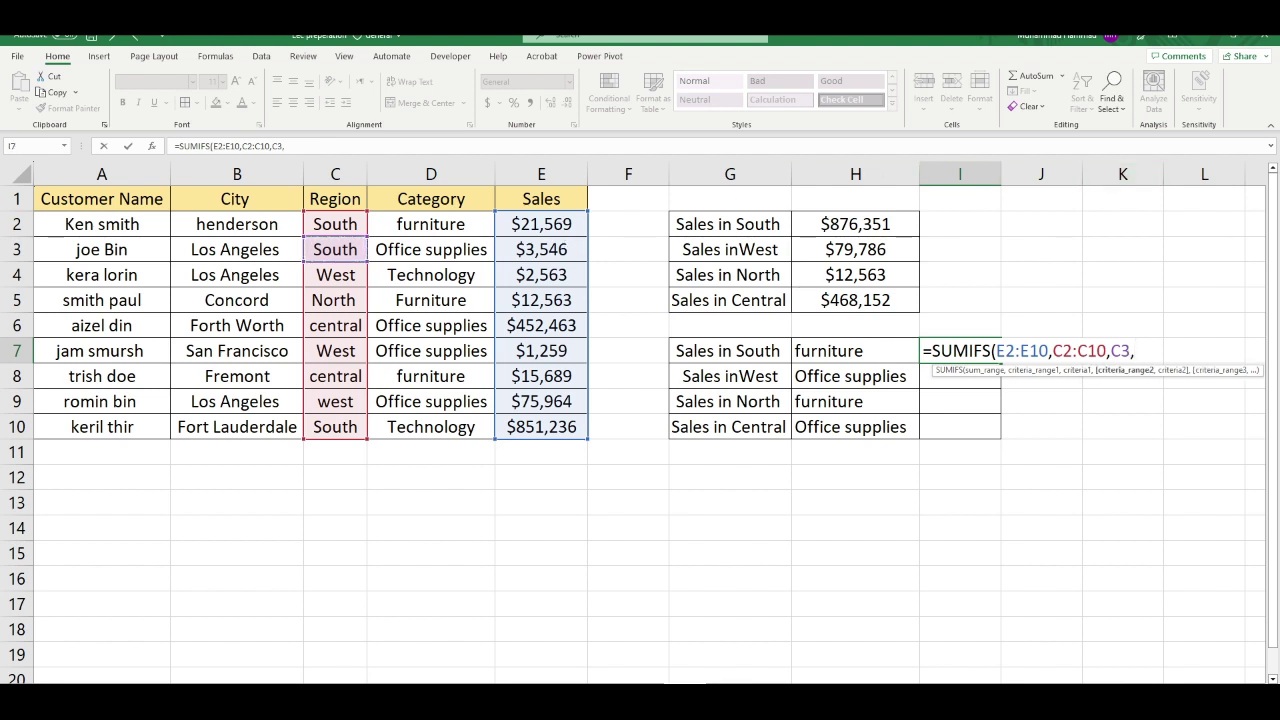
click(438, 236)
drag(438, 236, 430, 428)
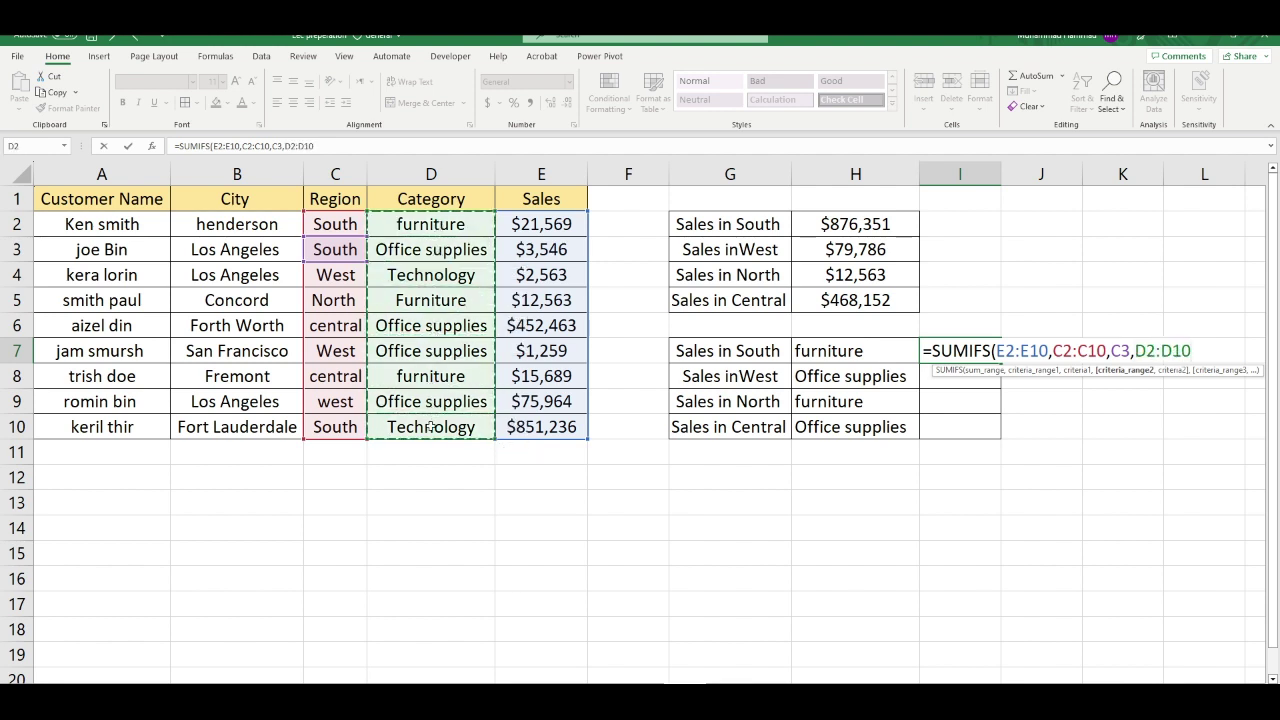
text(,)
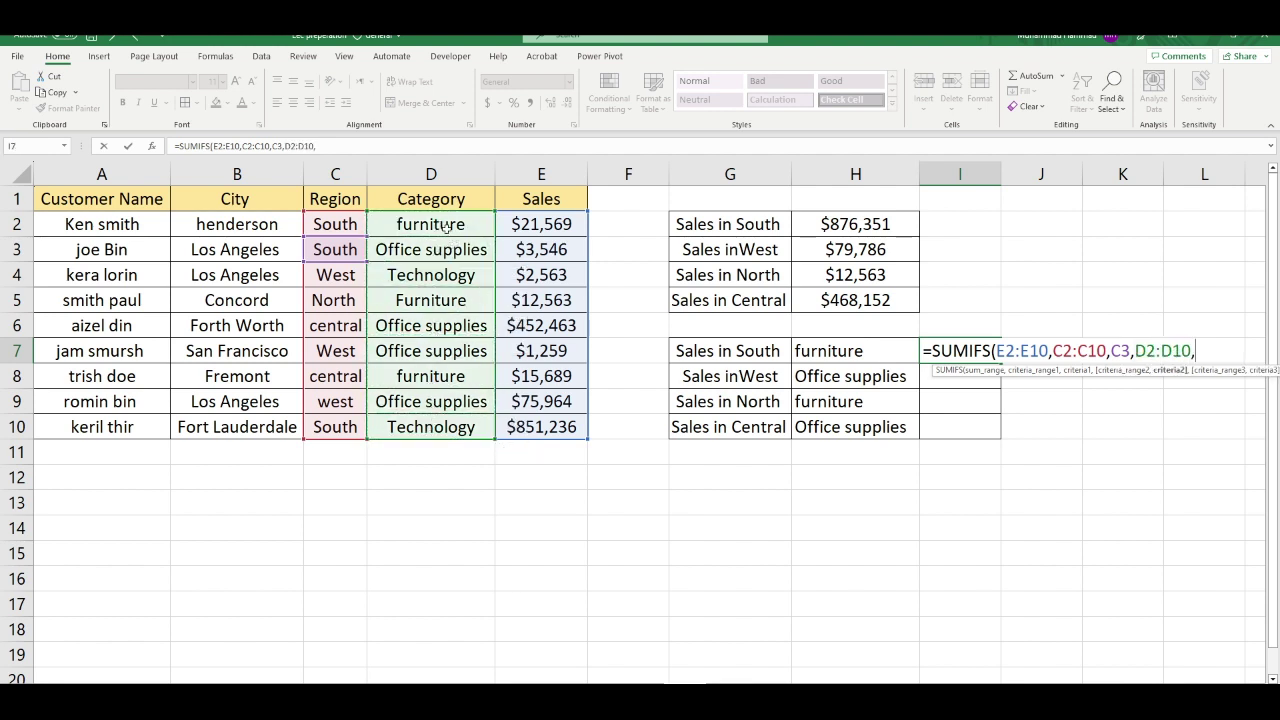
click(444, 227)
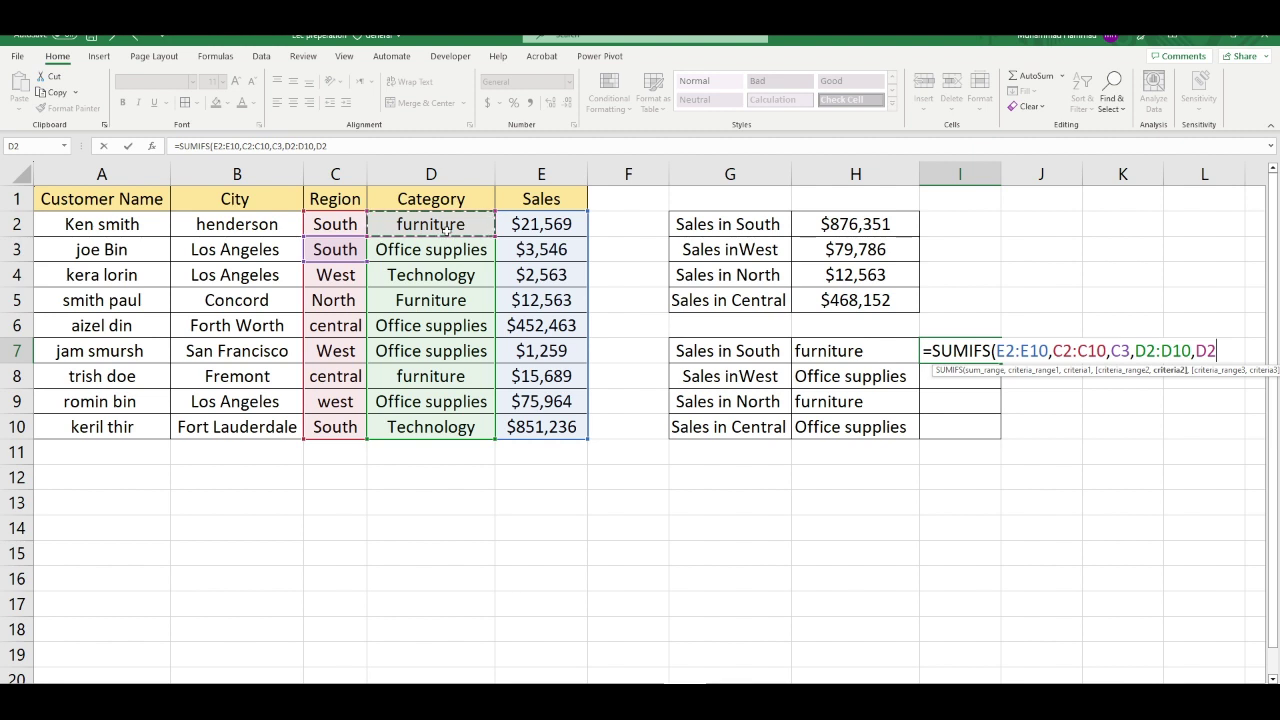
key(Return)
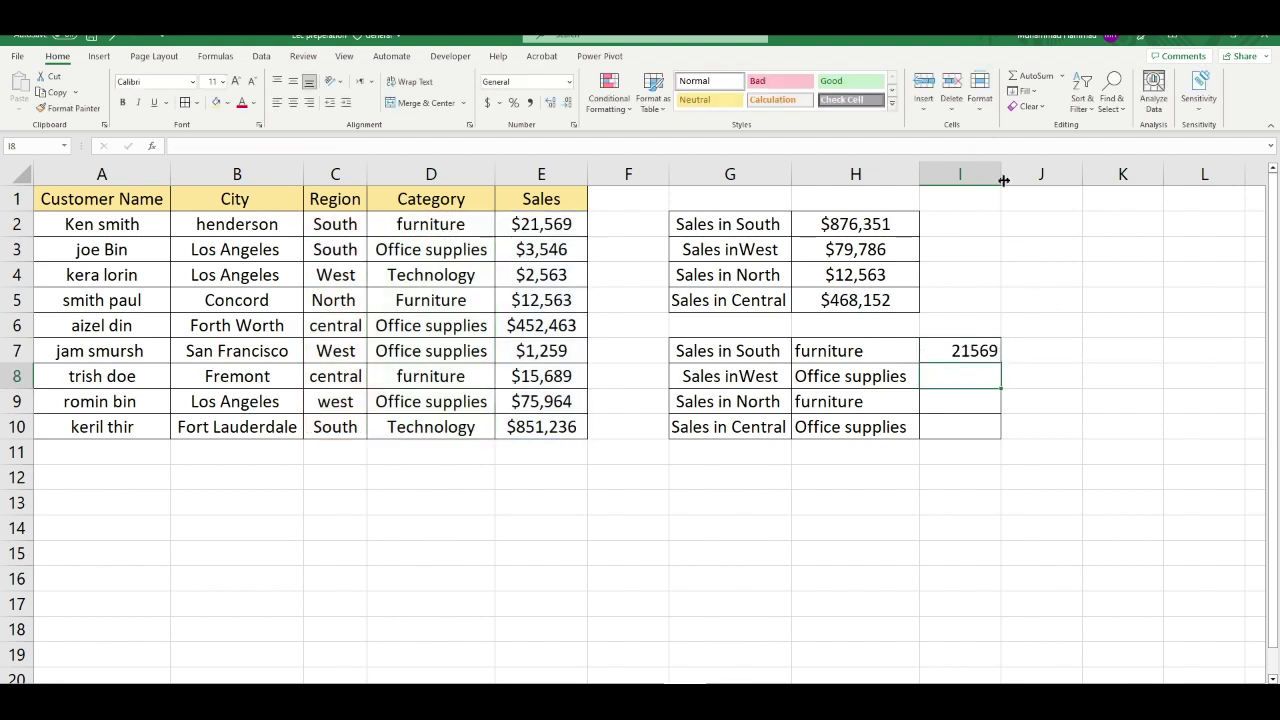
double_click(1001, 174)
click(942, 348)
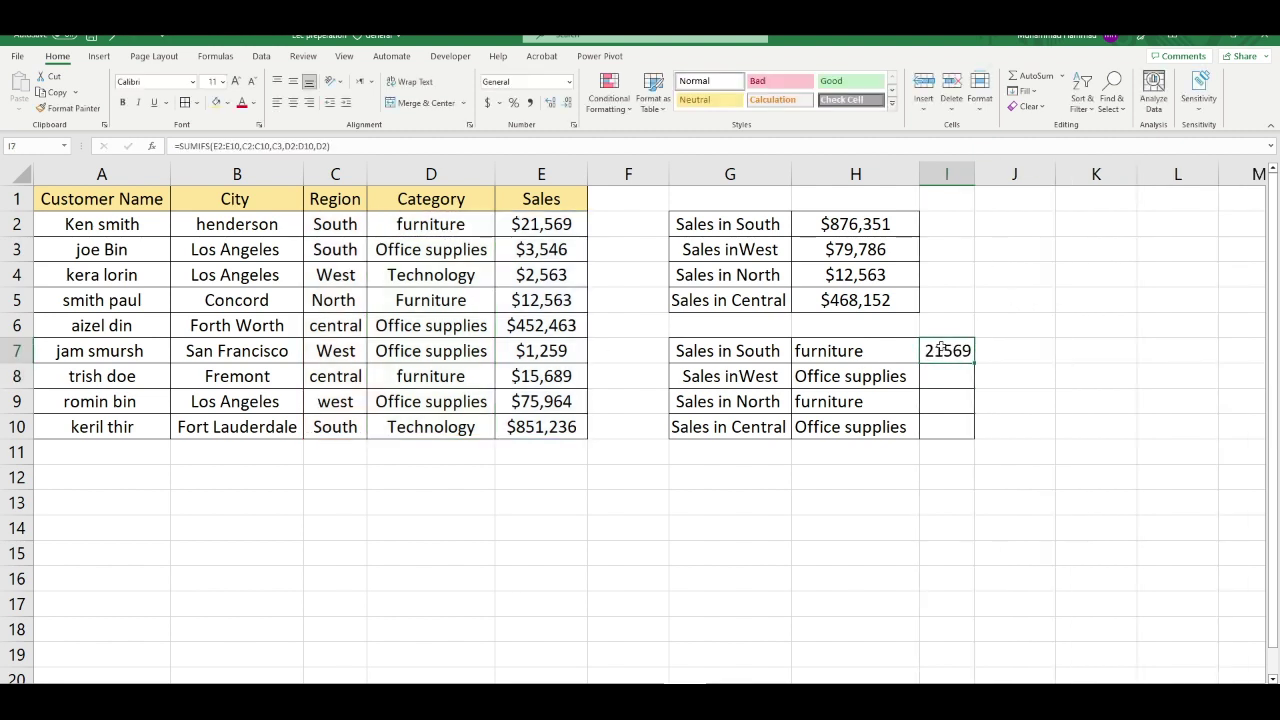
Apply Currency format with 0 decimal places to I7:I10
drag(944, 350, 943, 424)
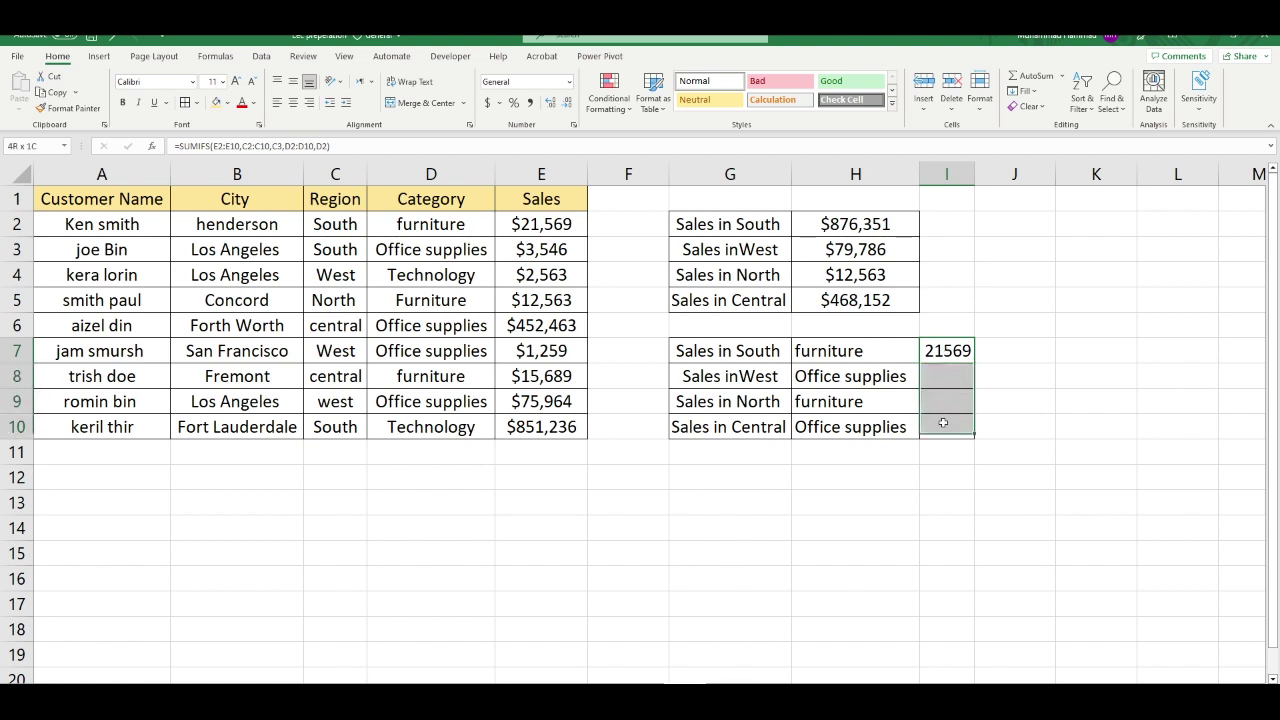
right_click(941, 354)
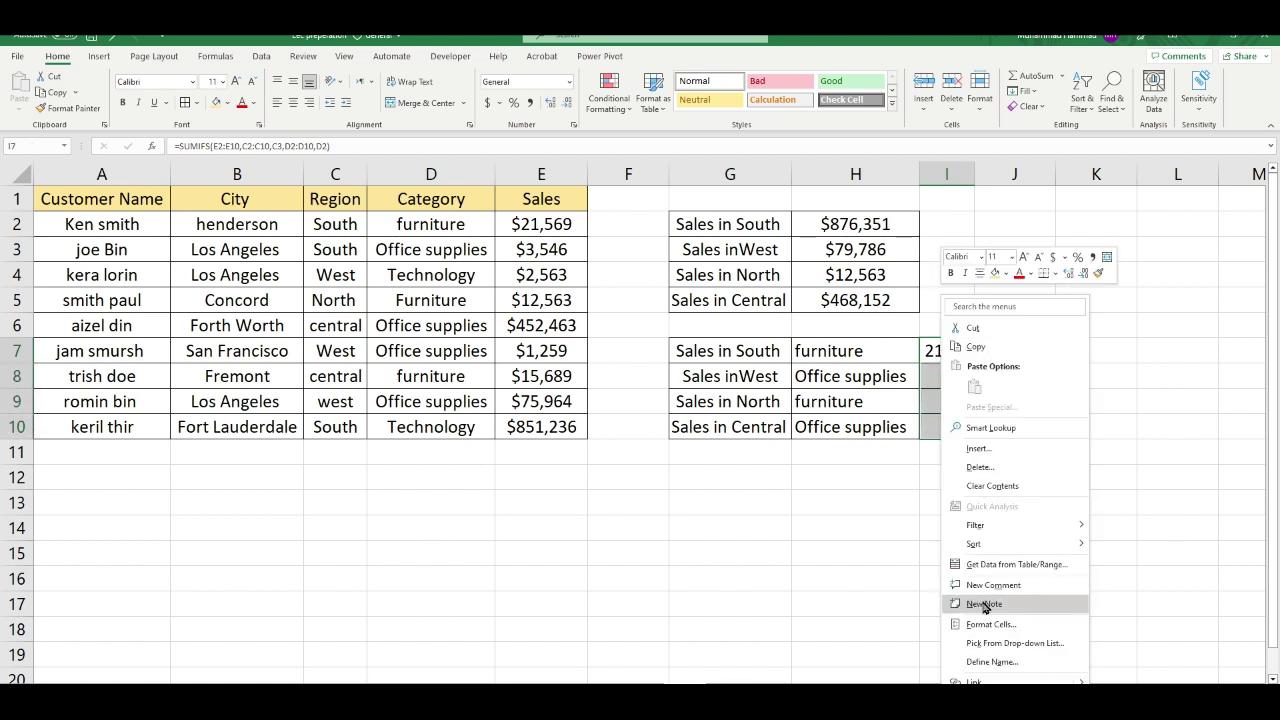
click(1001, 632)
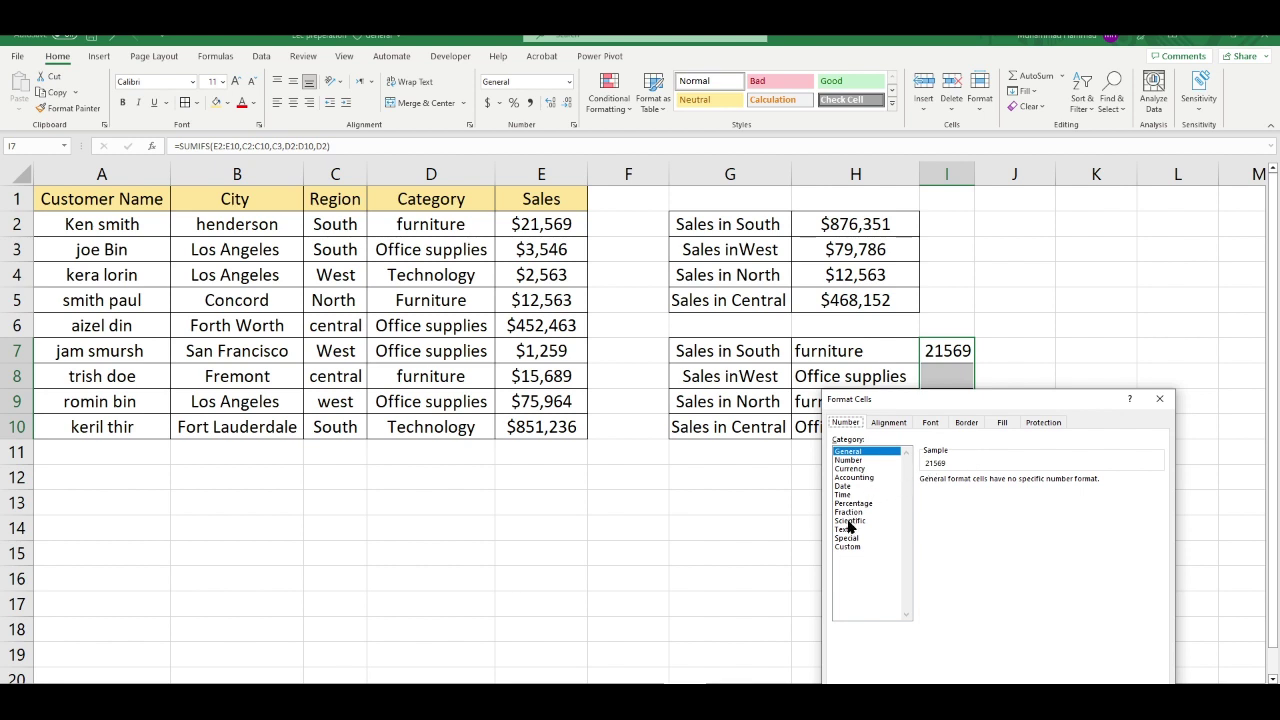
click(849, 468)
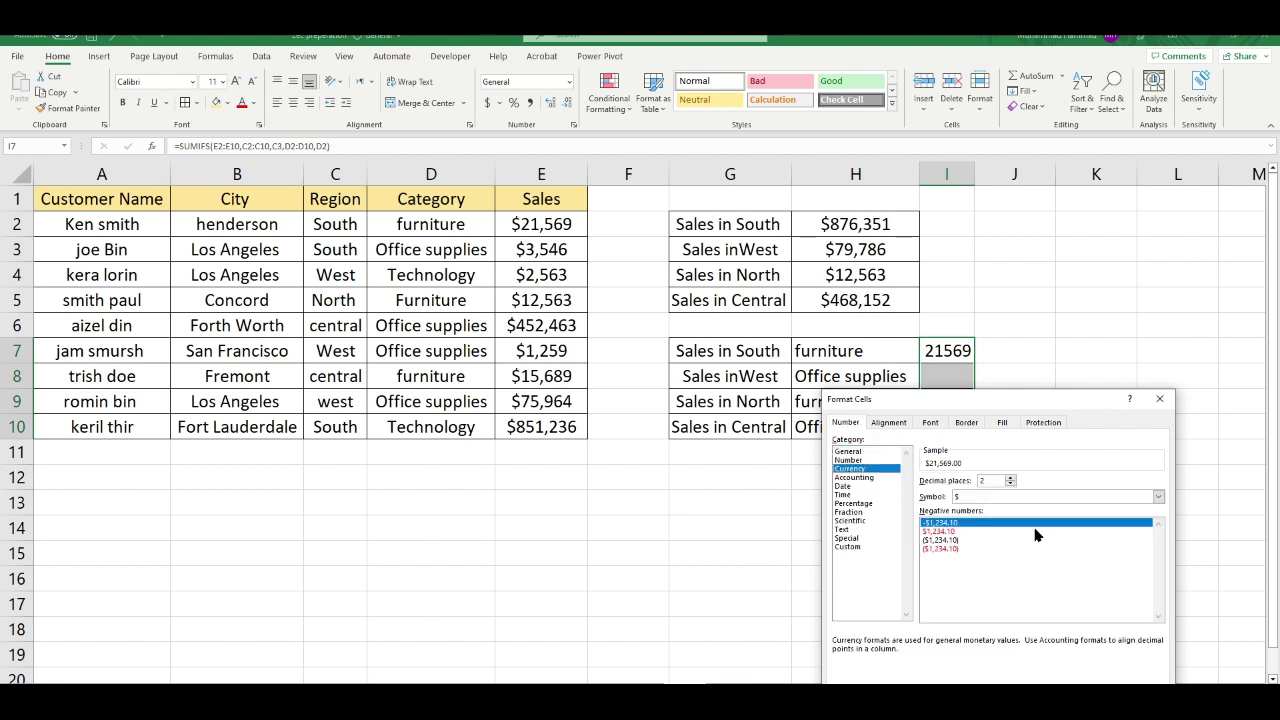
click(1011, 485)
click(1011, 485)
key(Return)
Check the sales value in E2 and the SUMIFS formula in I7
click(1112, 377)
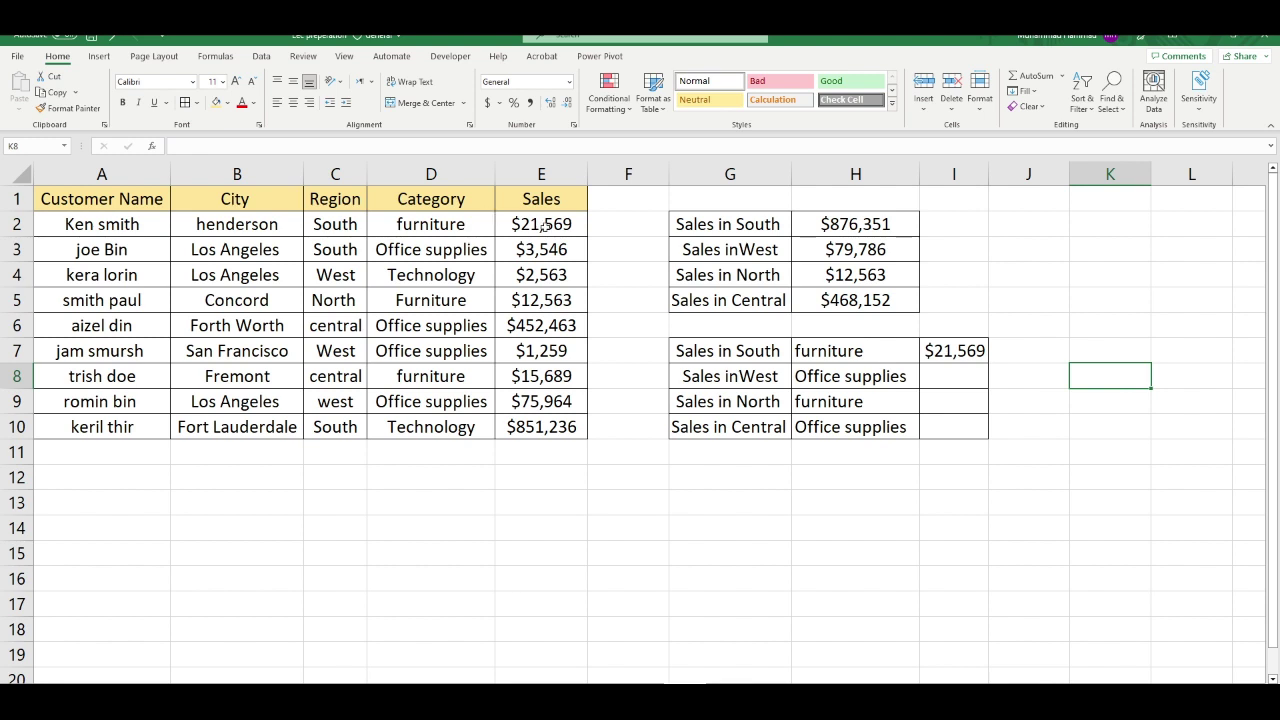
click(545, 226)
click(970, 360)
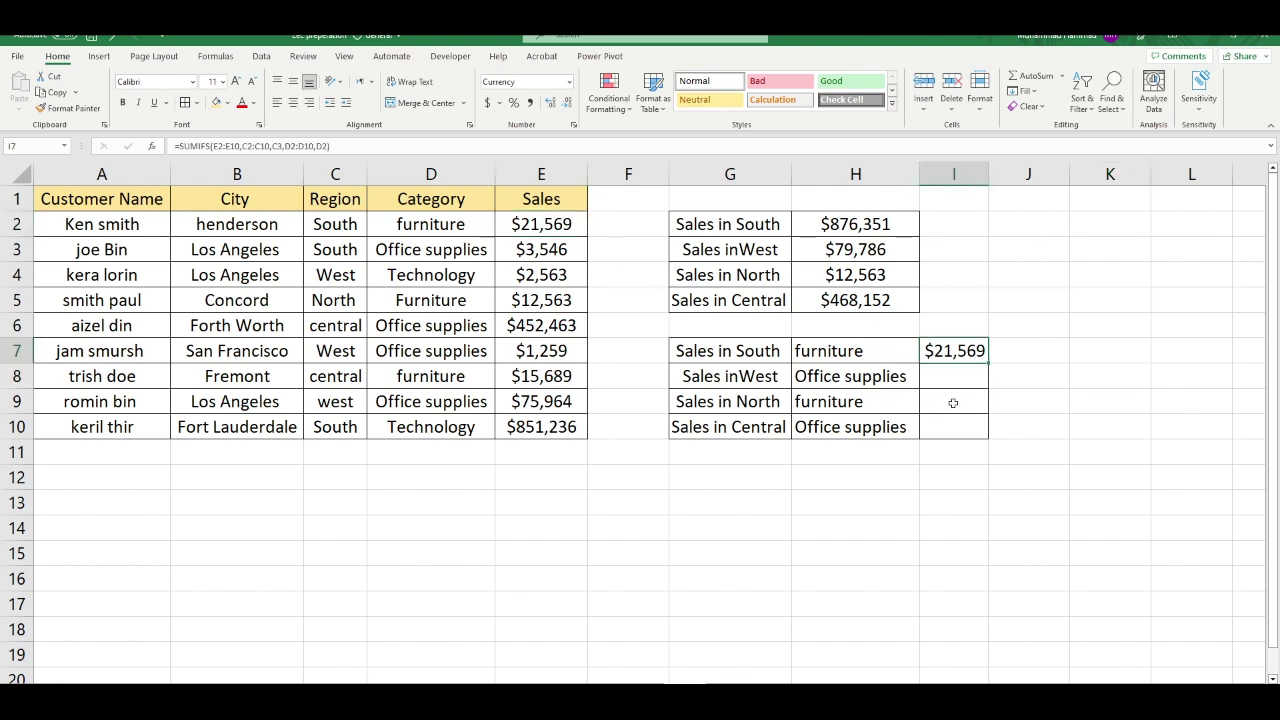
Enter =SUMIFS(E2:E10,C2:C10,C4,D2:D10,D7) in I8 to total West Office supplies ($77,223)
click(946, 382)
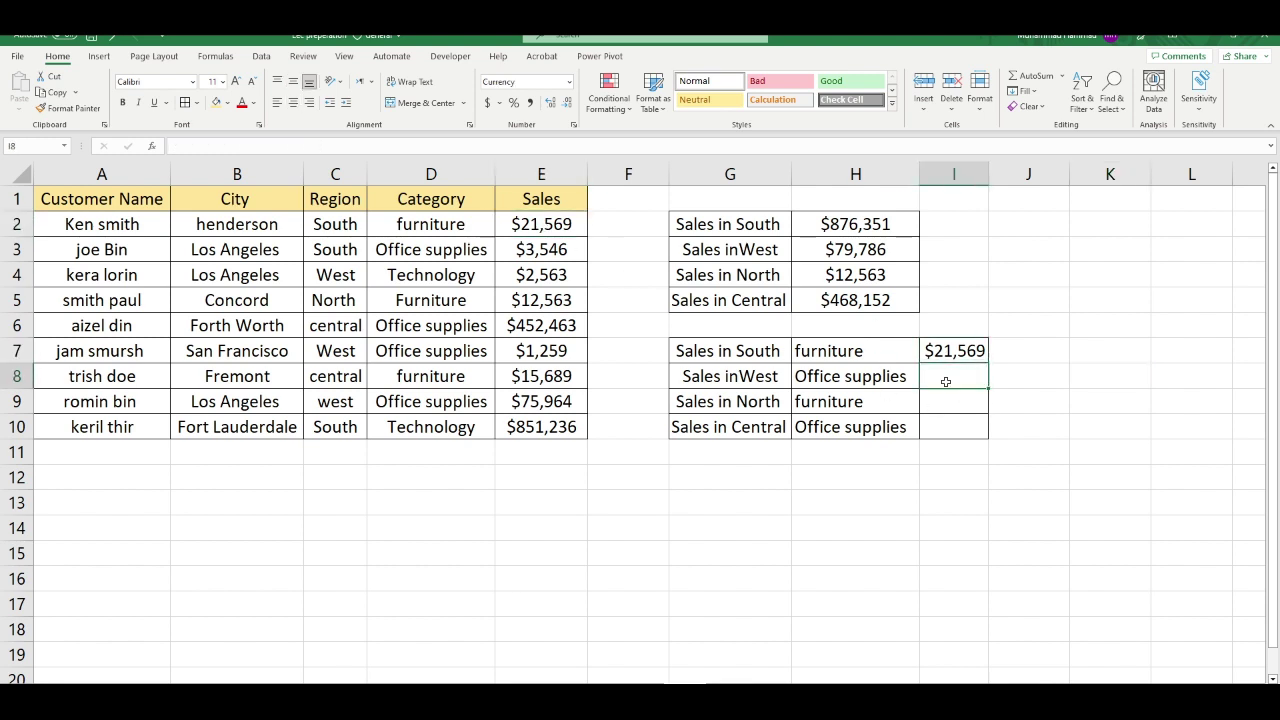
text(=sum)
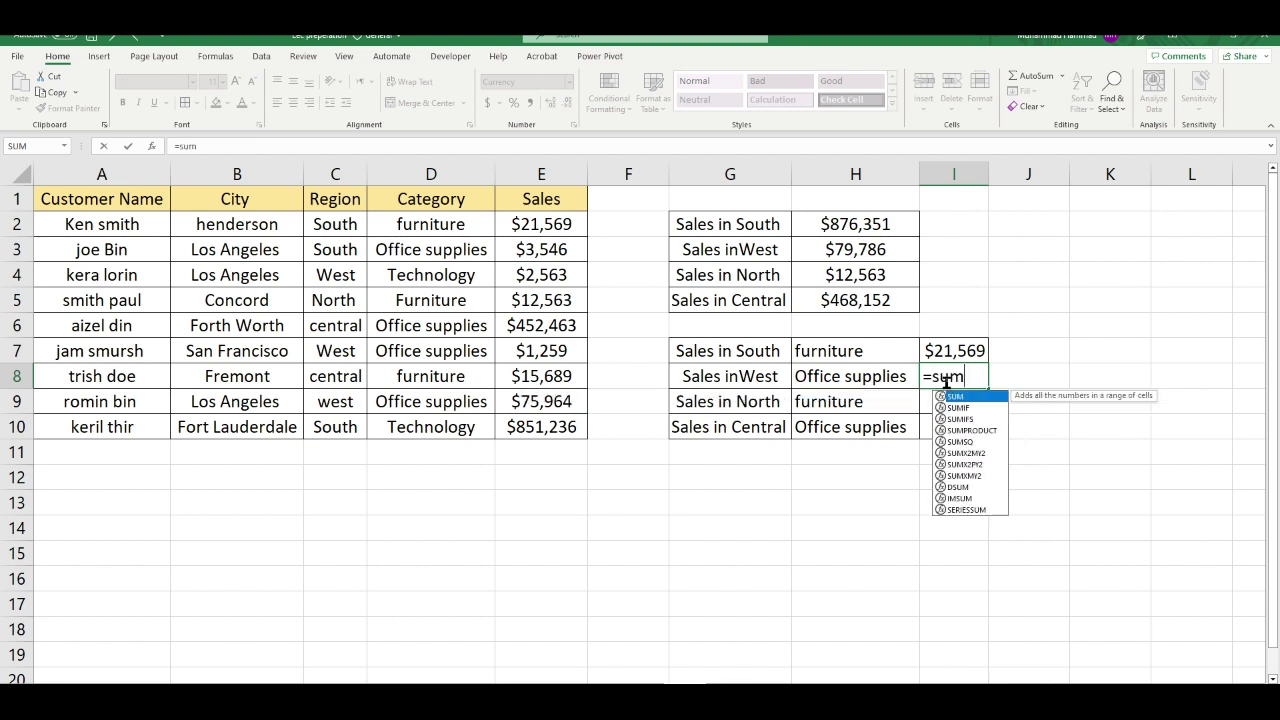
text(ifs)
key(Tab)
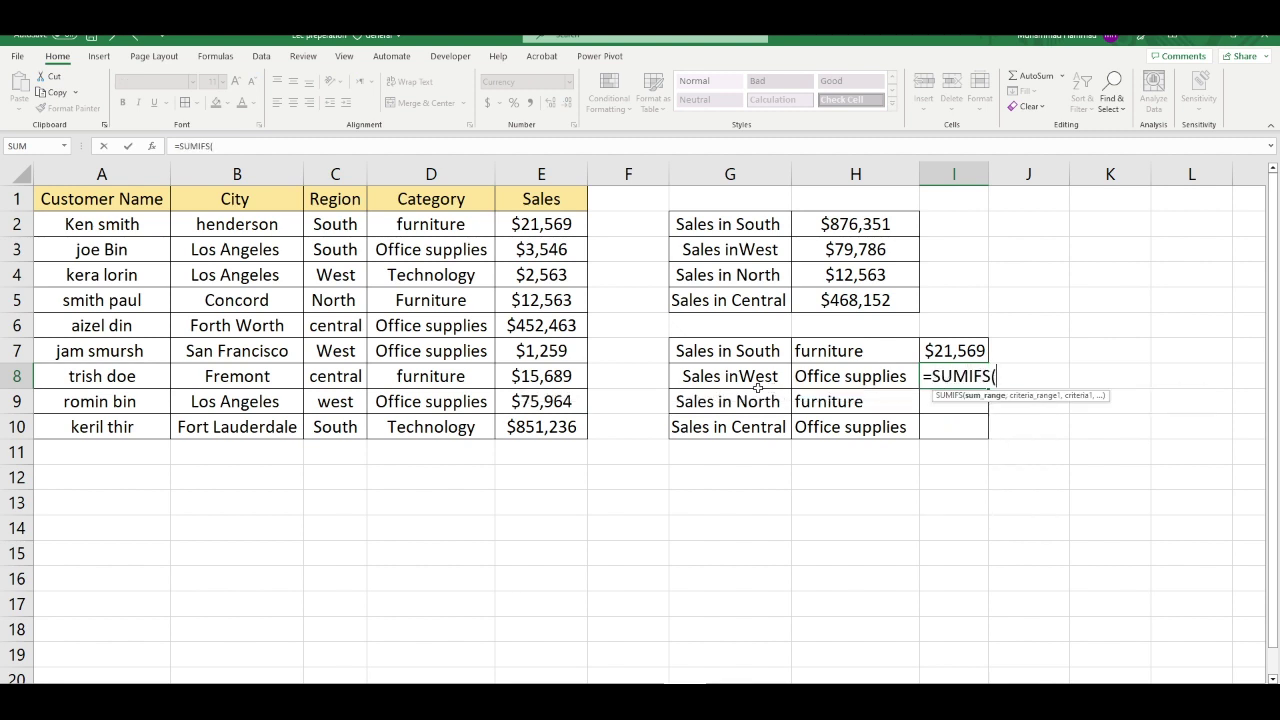
drag(542, 228, 558, 410)
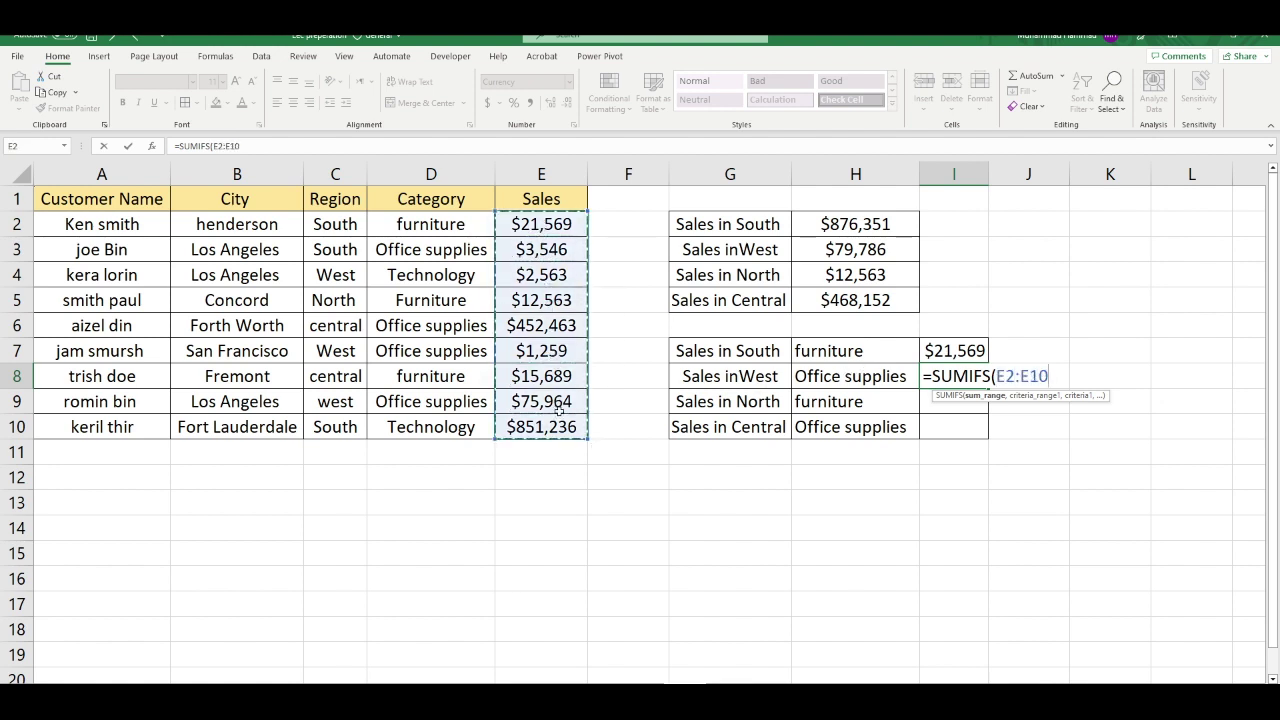
text(,)
drag(347, 358, 344, 420)
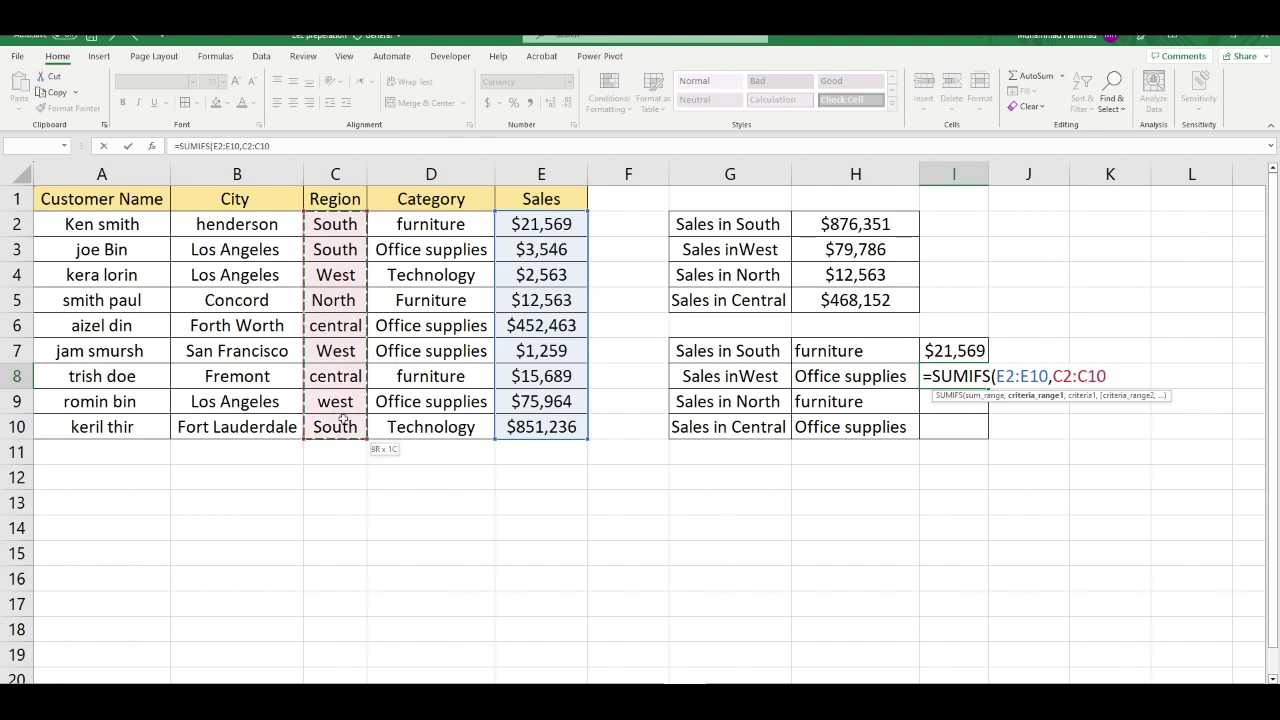
text(,)
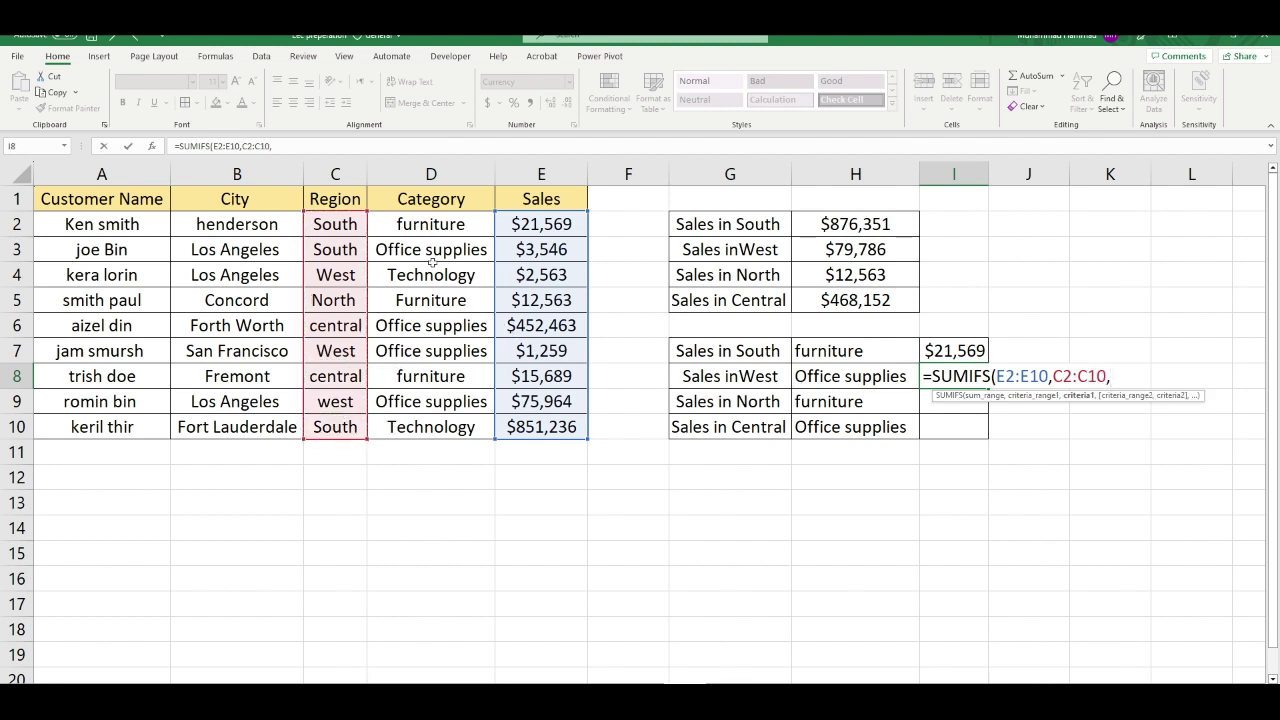
click(335, 276)
text(,)
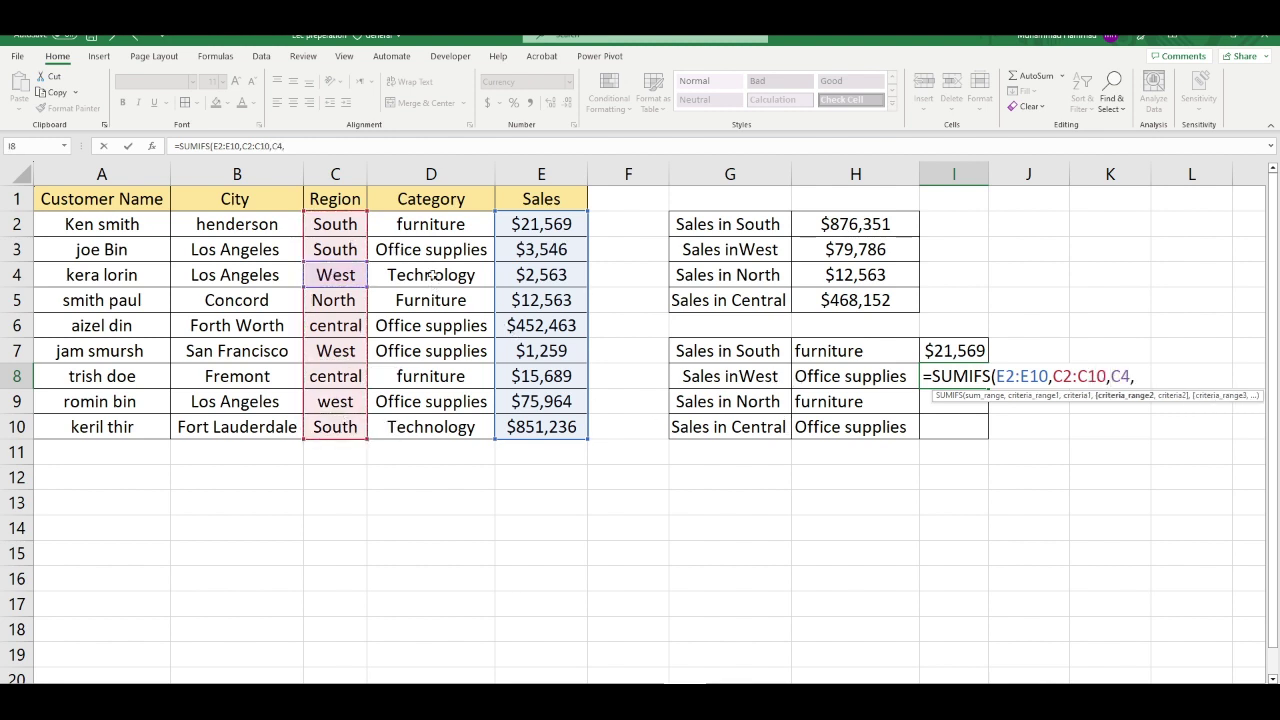
drag(420, 222, 430, 427)
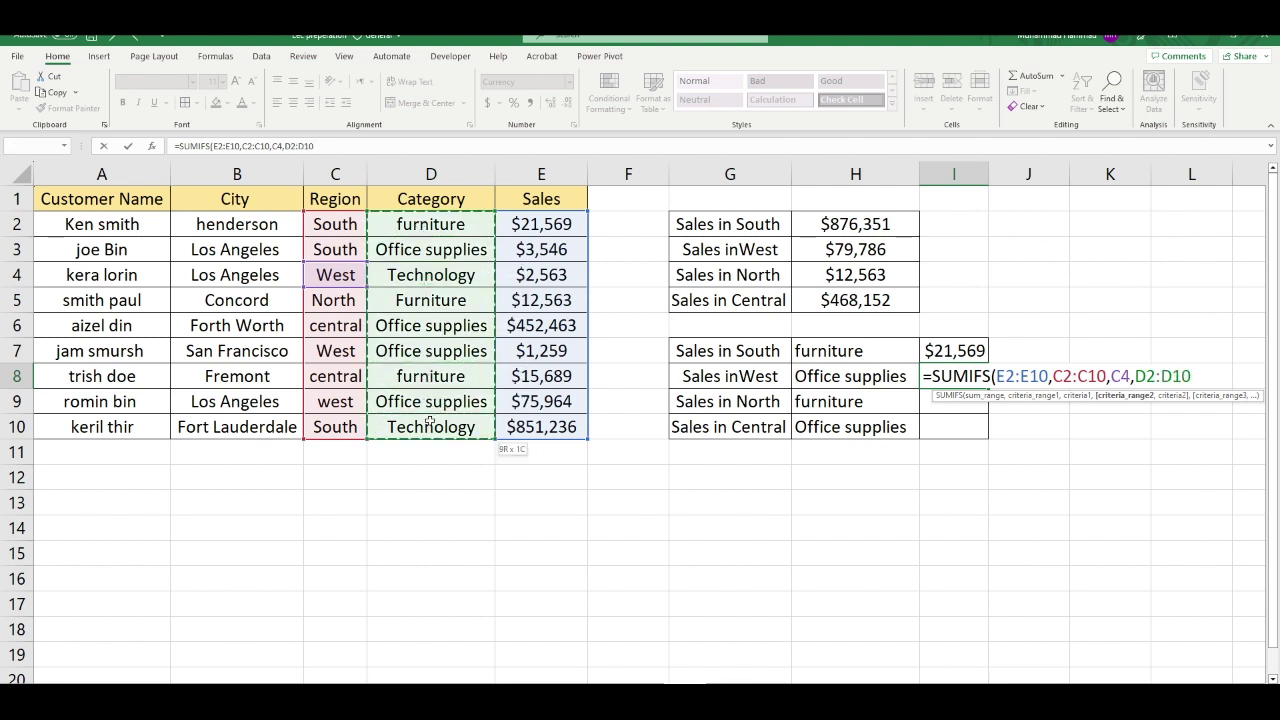
text(,)
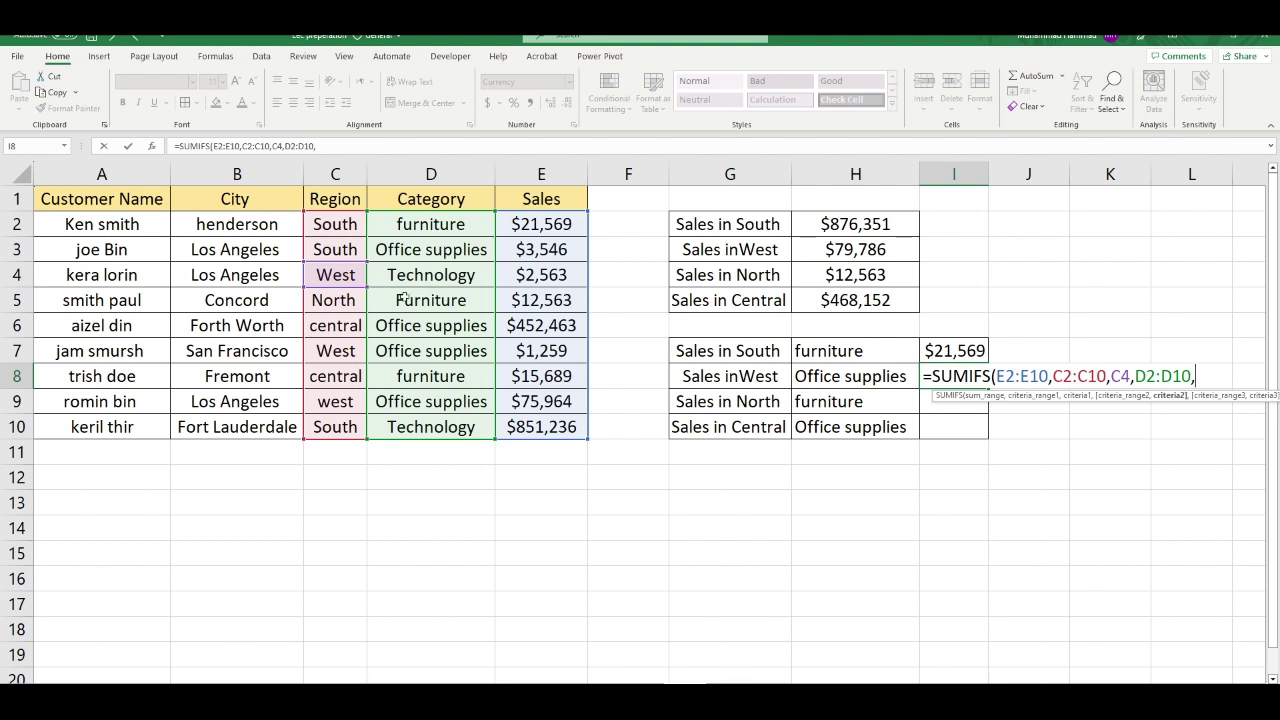
click(418, 350)
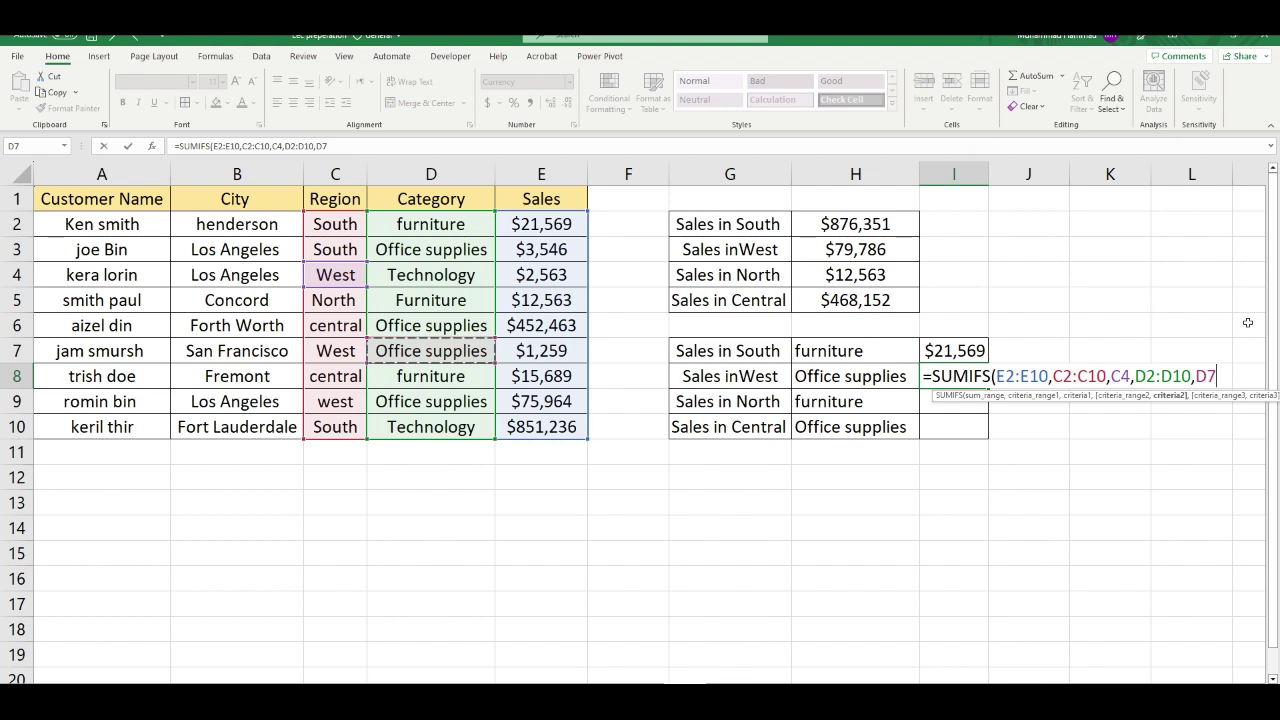
key(Return)
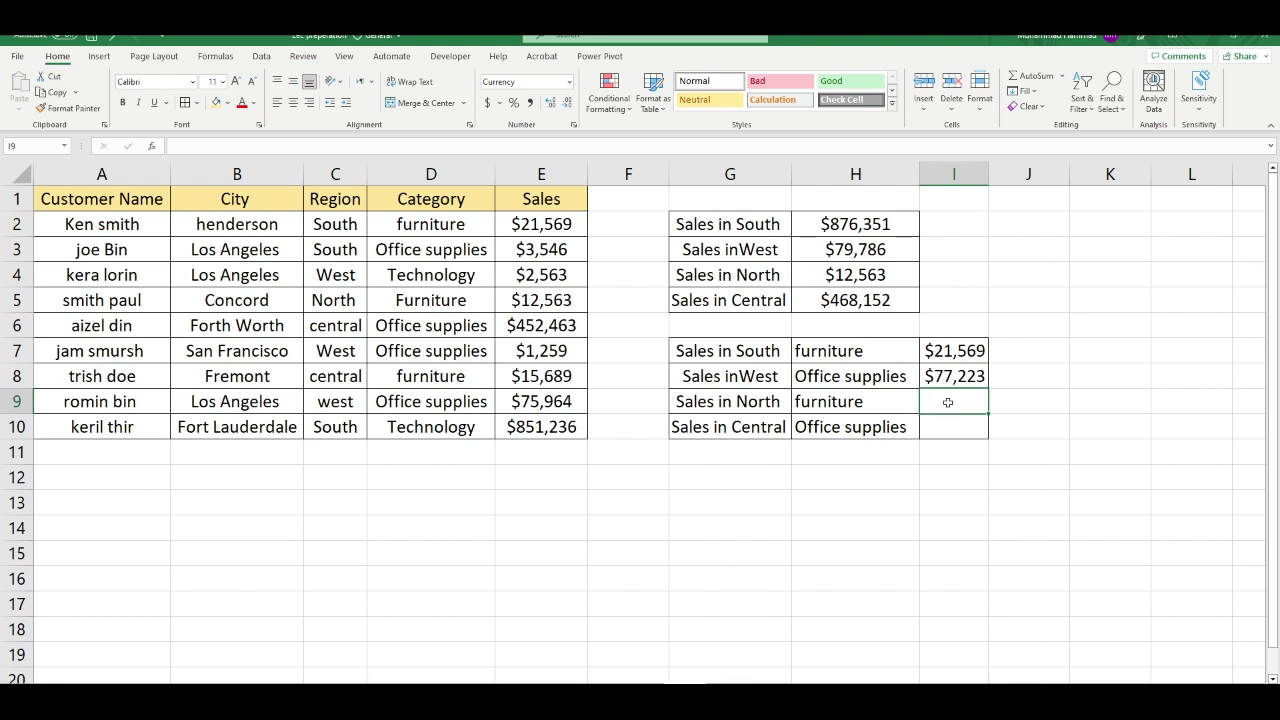
Enter =SUMIFS(E2:E10,C2:C10,C5,D2:D10,D5) in I9 to total North Furniture ($12,563)
text(=sum)
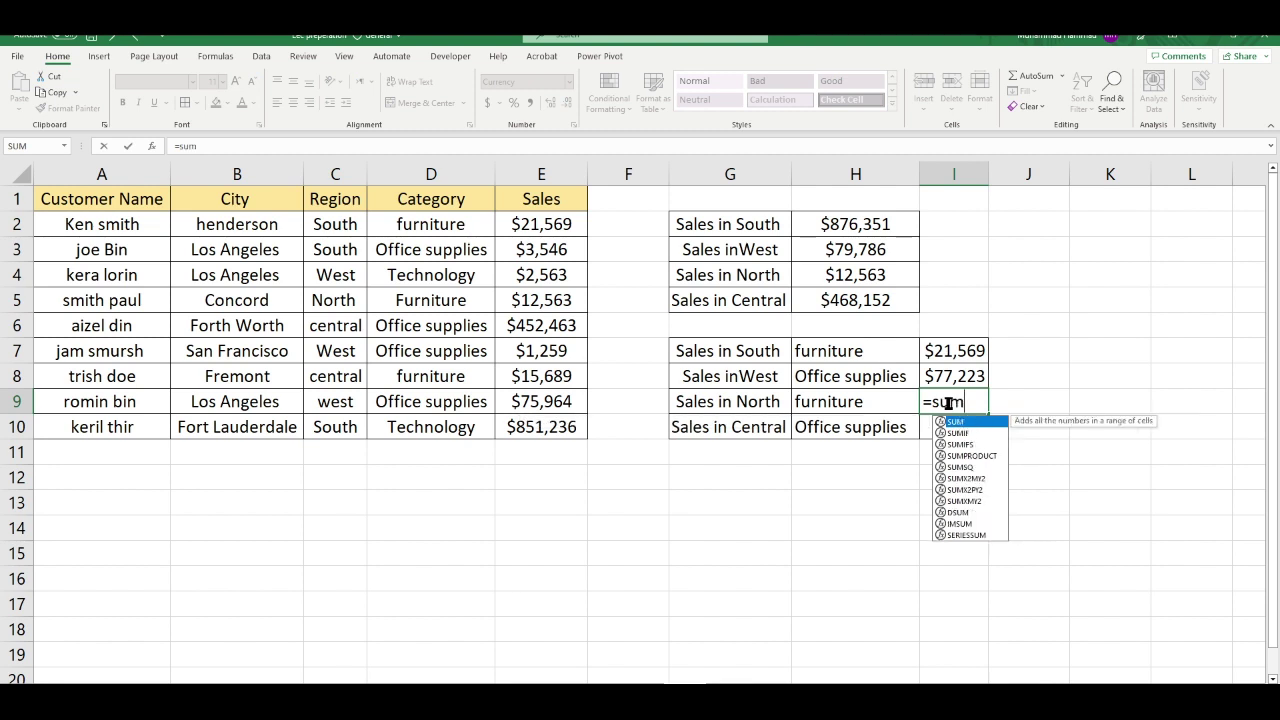
text(i)
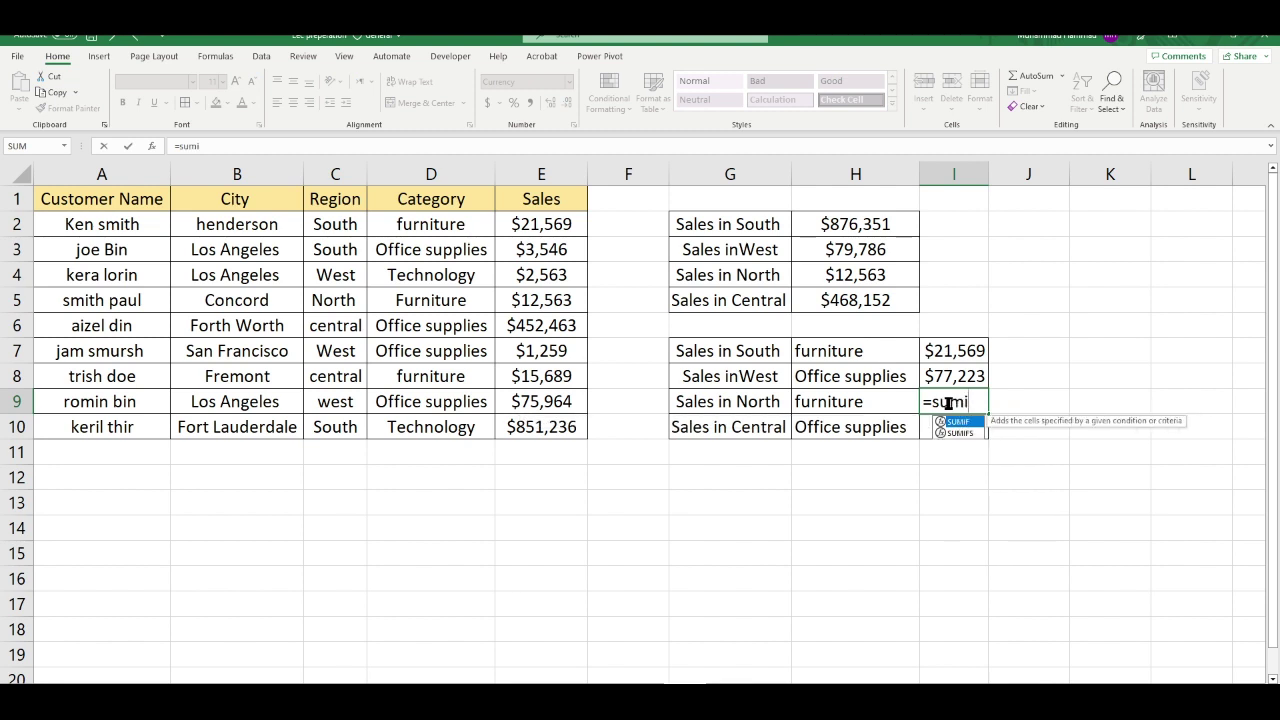
key(Down)
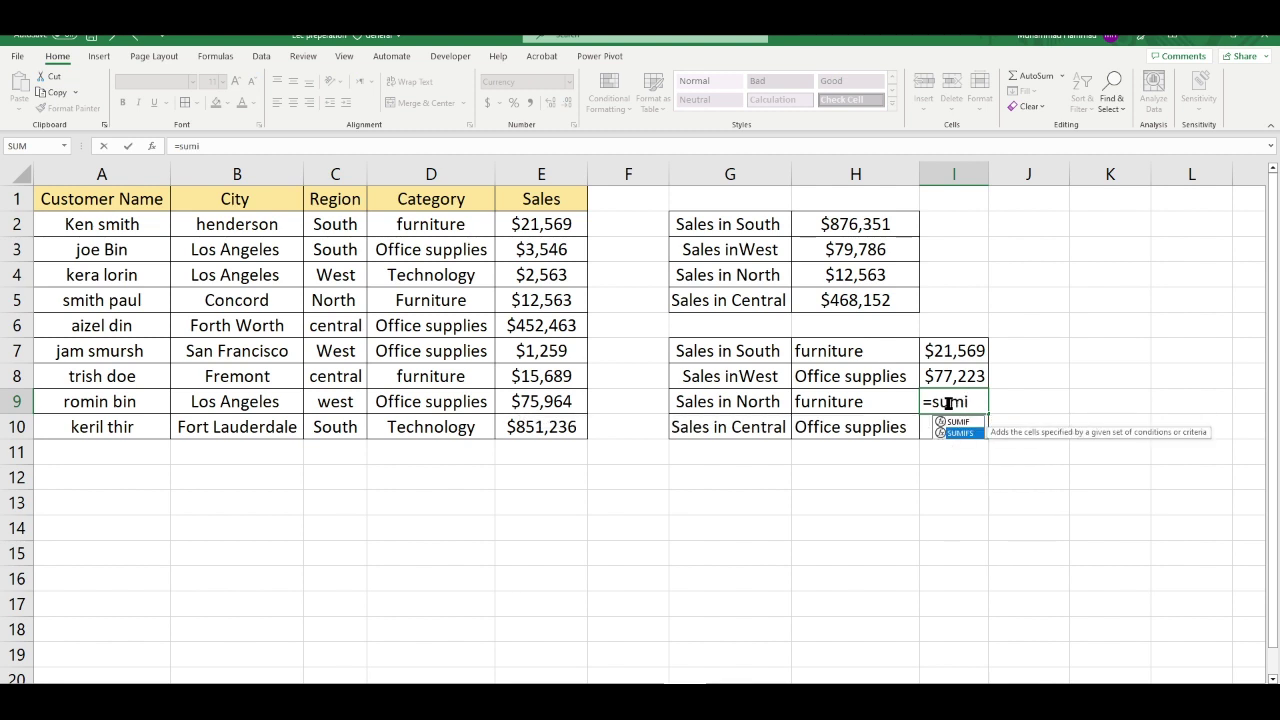
key(Tab)
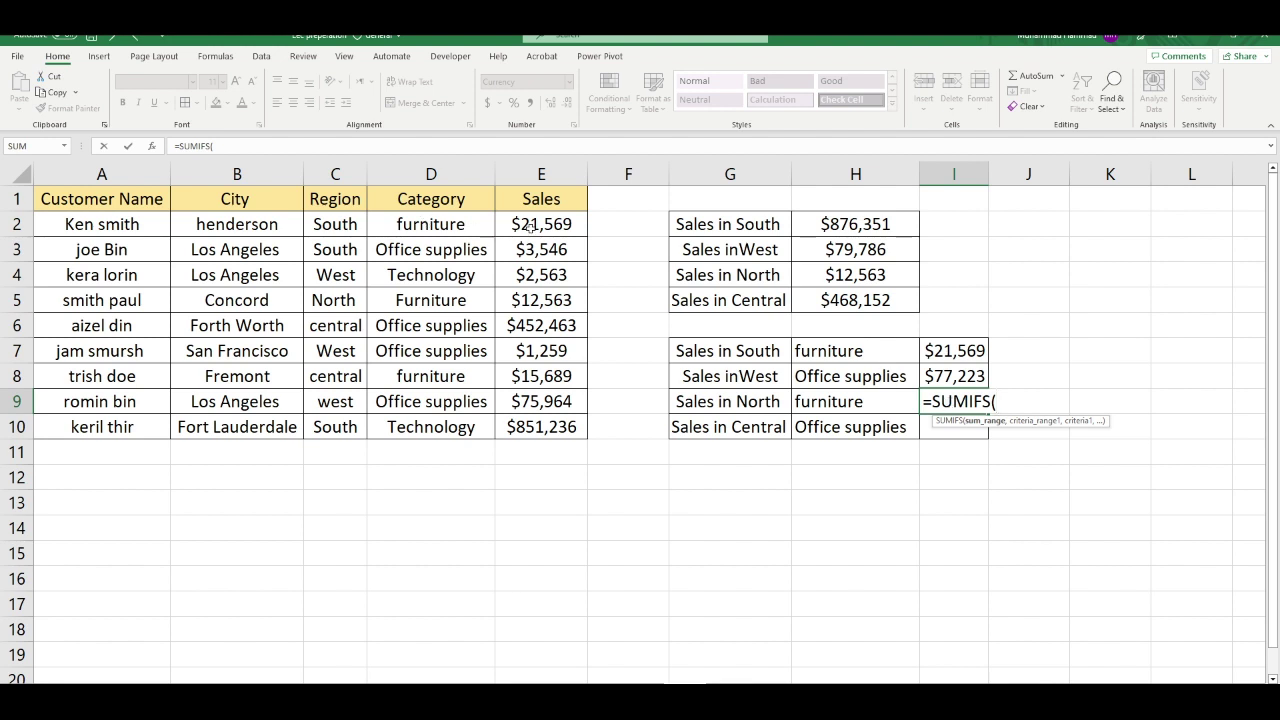
drag(541, 224, 546, 424)
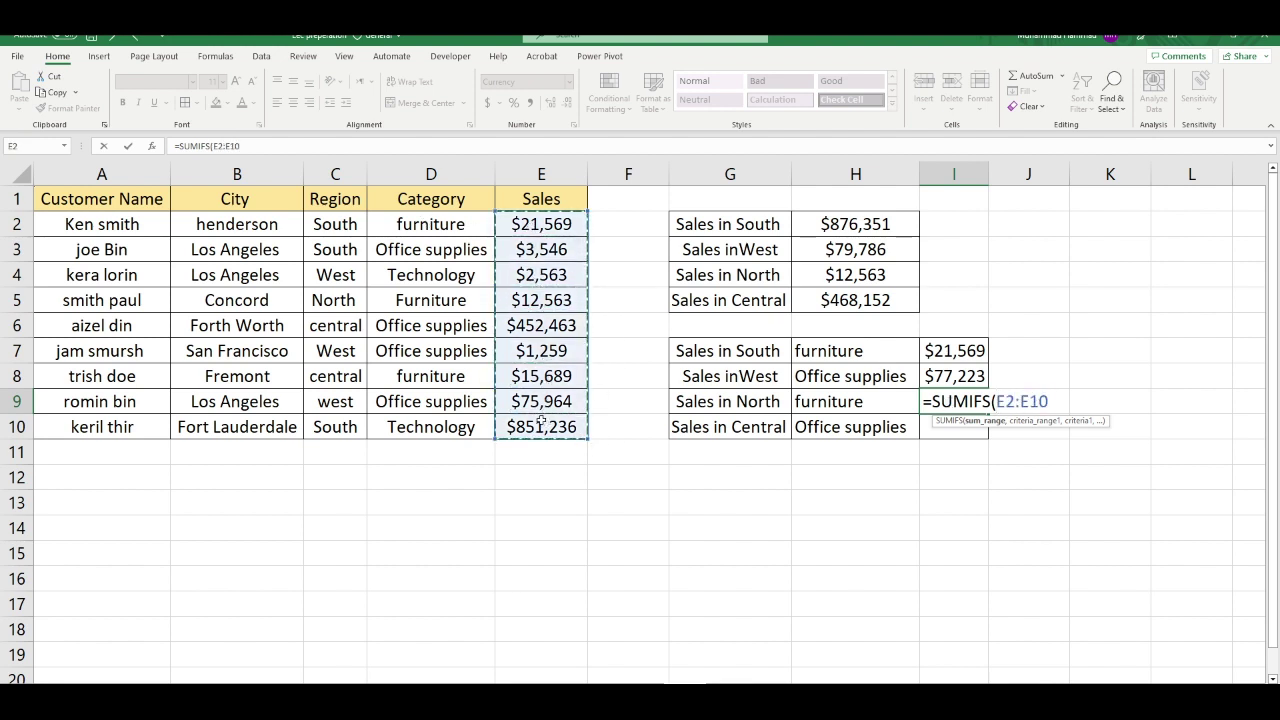
text(,)
drag(334, 224, 321, 418)
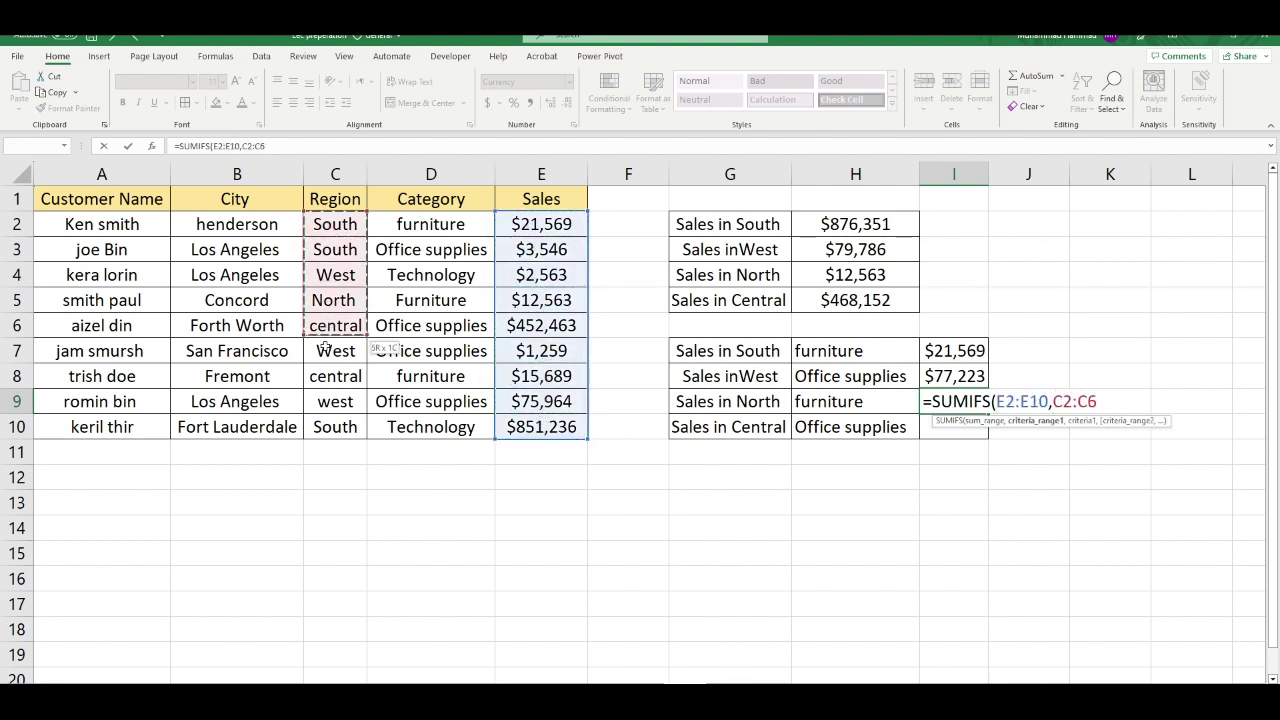
text(,)
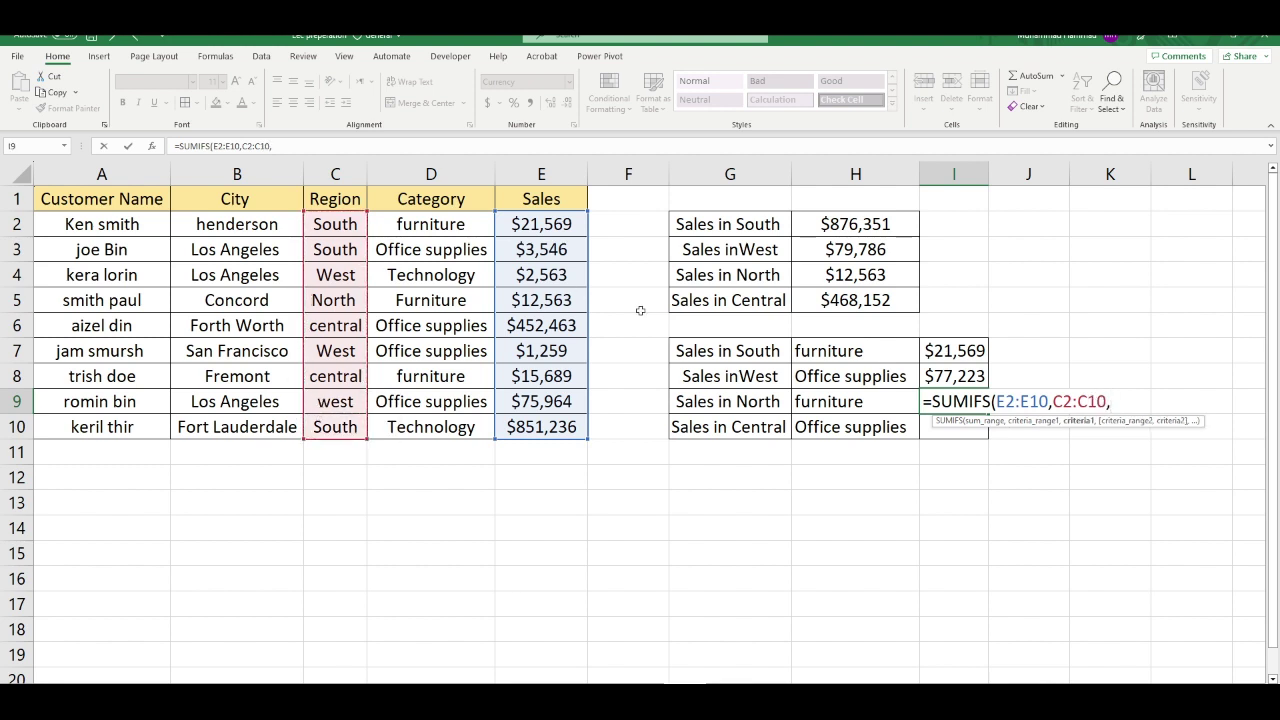
click(348, 299)
text(,)
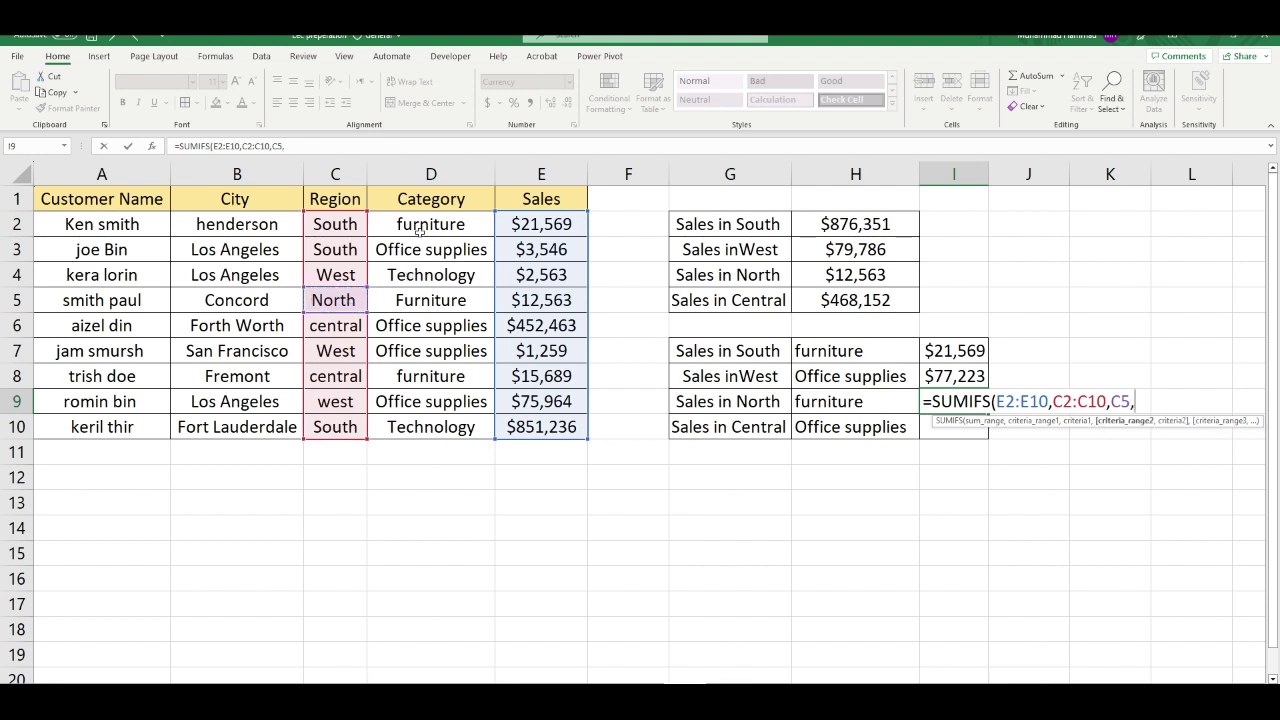
drag(420, 226, 431, 427)
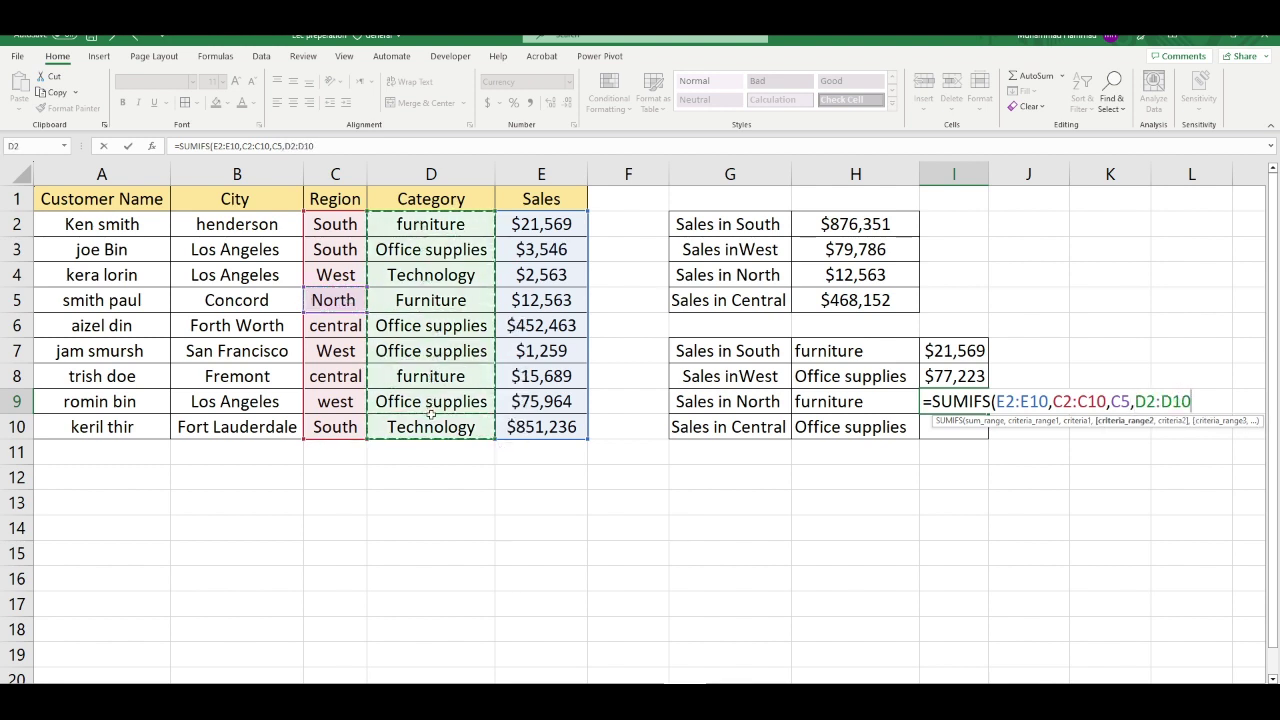
text(,)
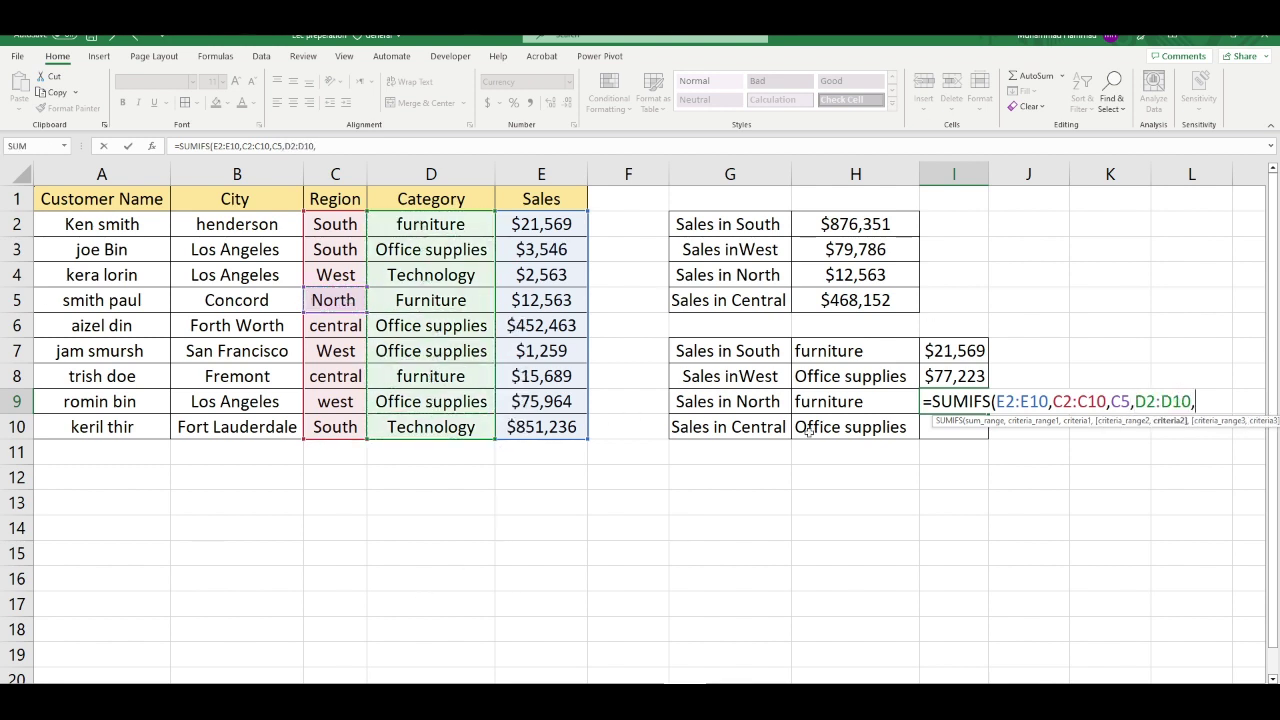
click(430, 302)
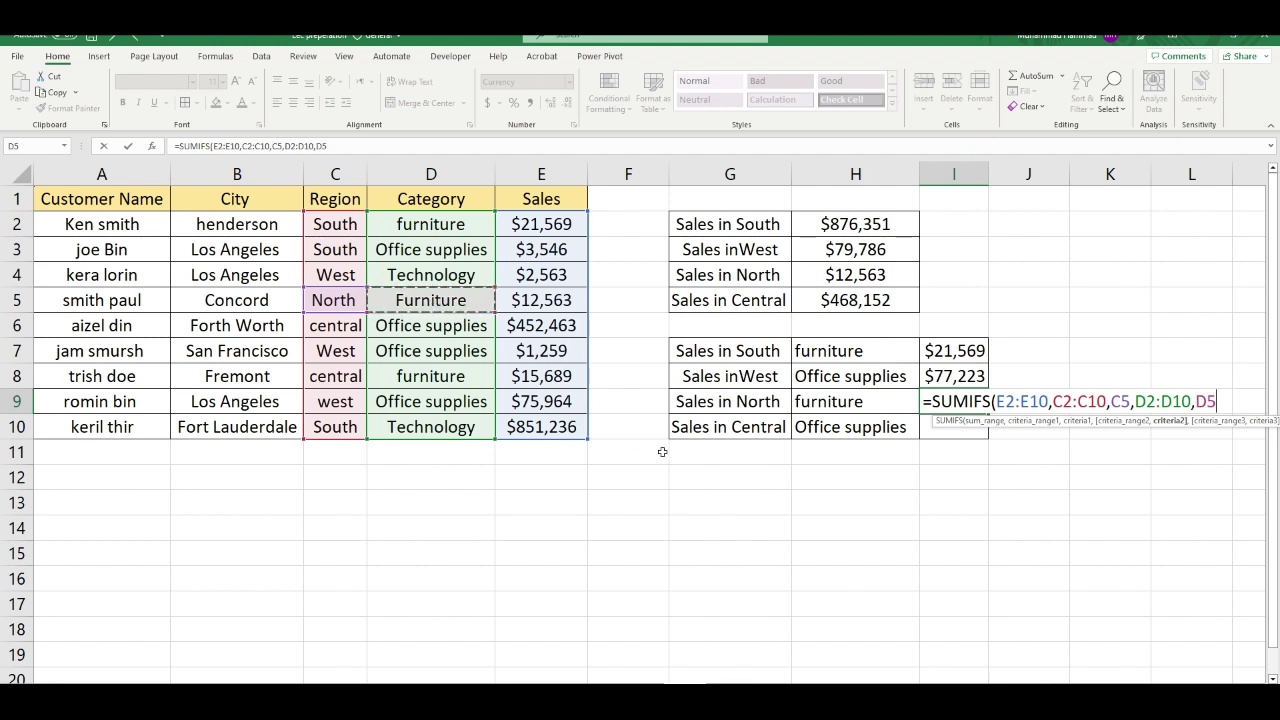
key(Return)
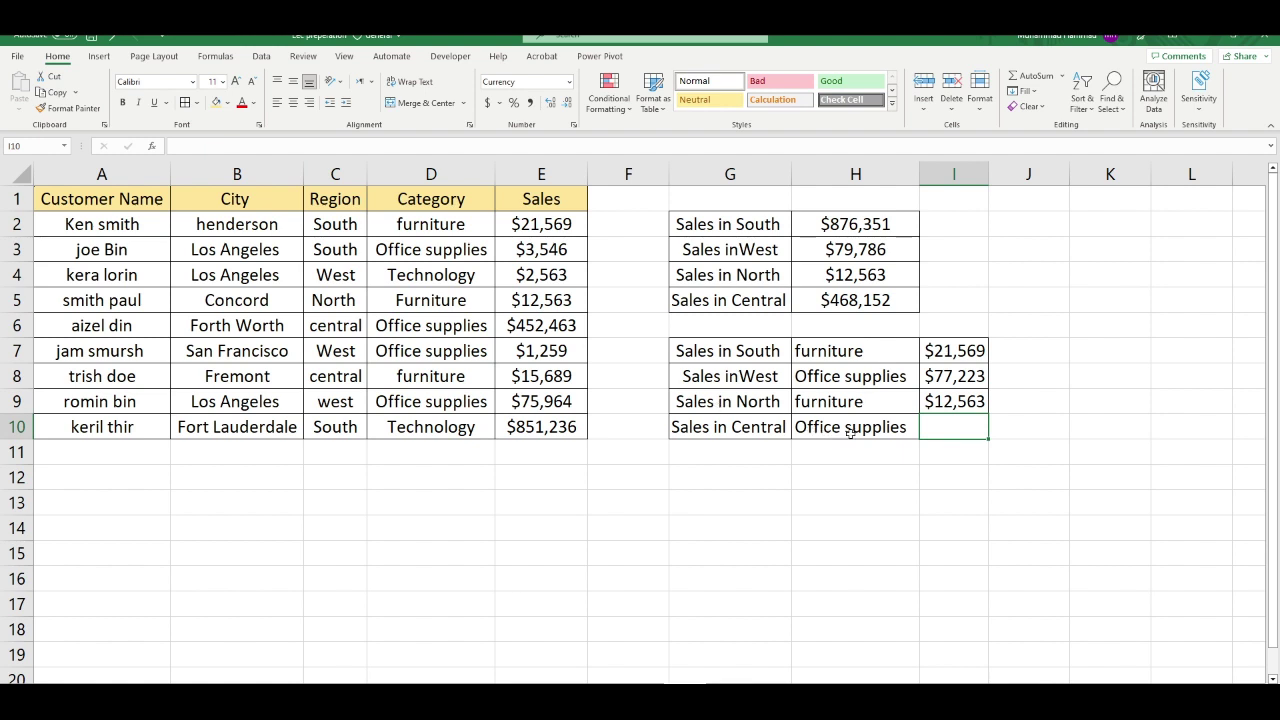
Enter =SUMIFS(E2:E10,C2:C10,C8,D2:D10,D6) in I10 to total Central Office supplies ($452,463)
text(=sumif)
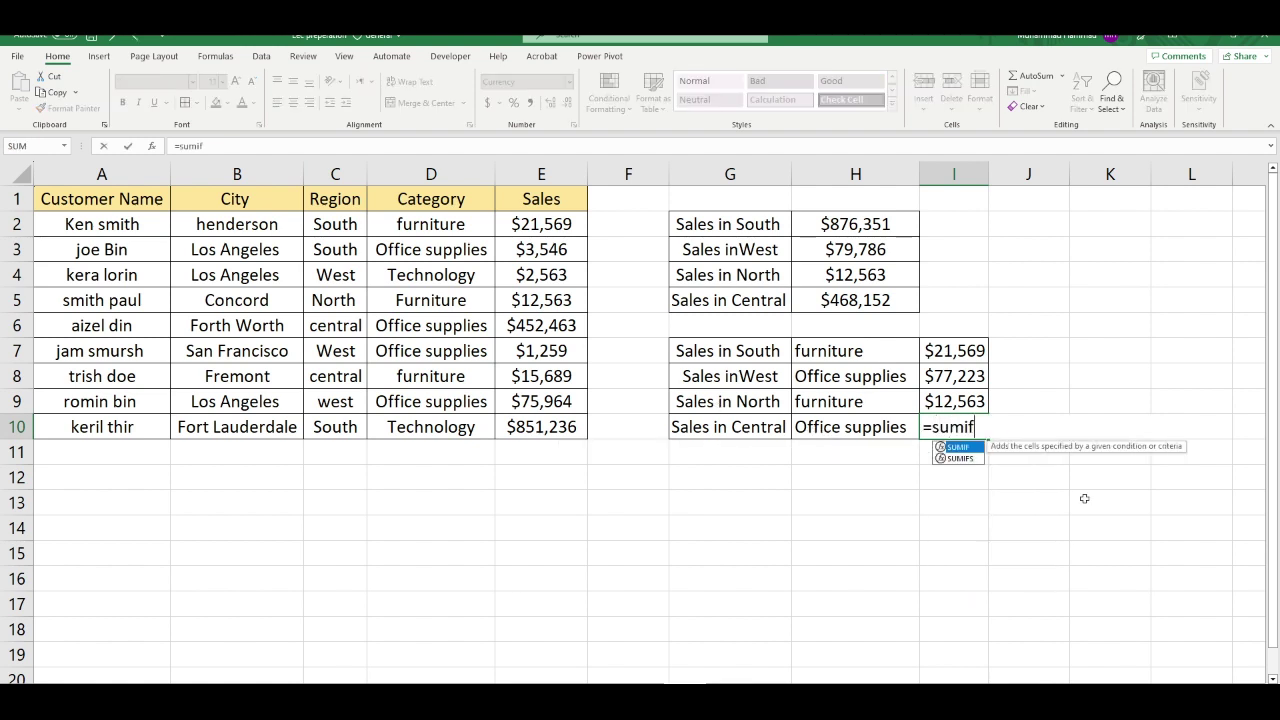
text(s)
key(Tab)
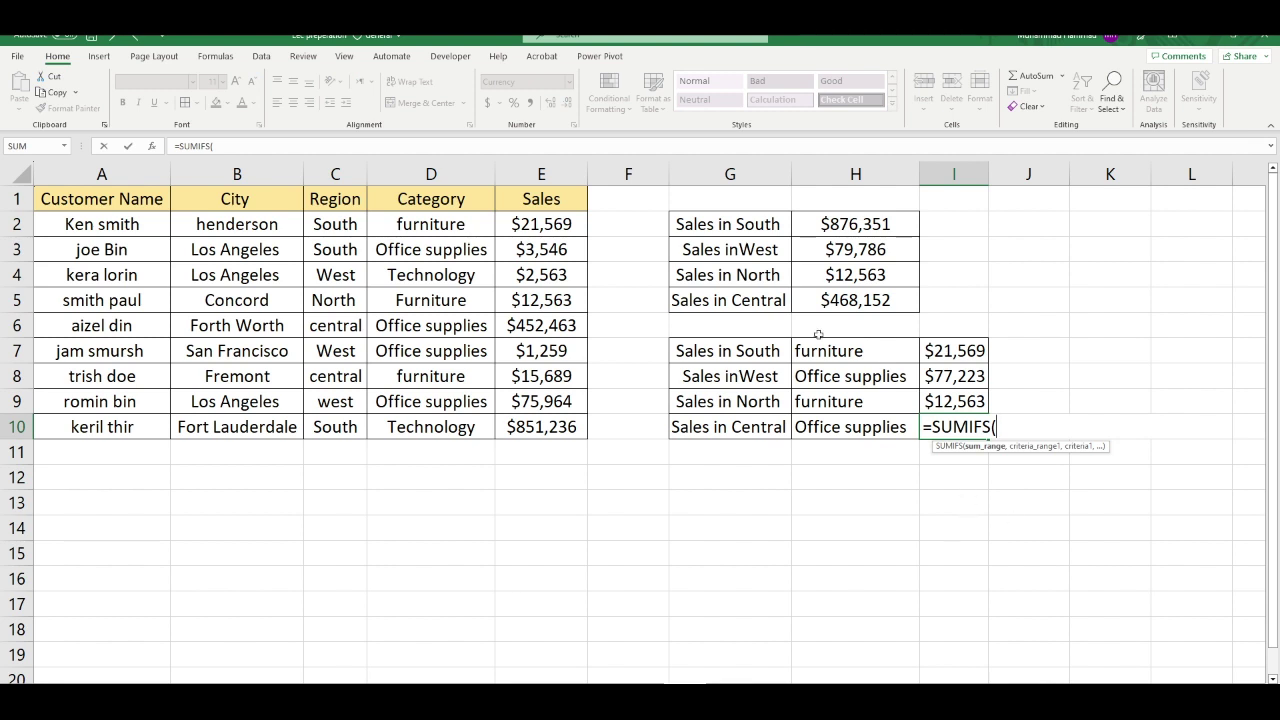
drag(553, 222, 546, 424)
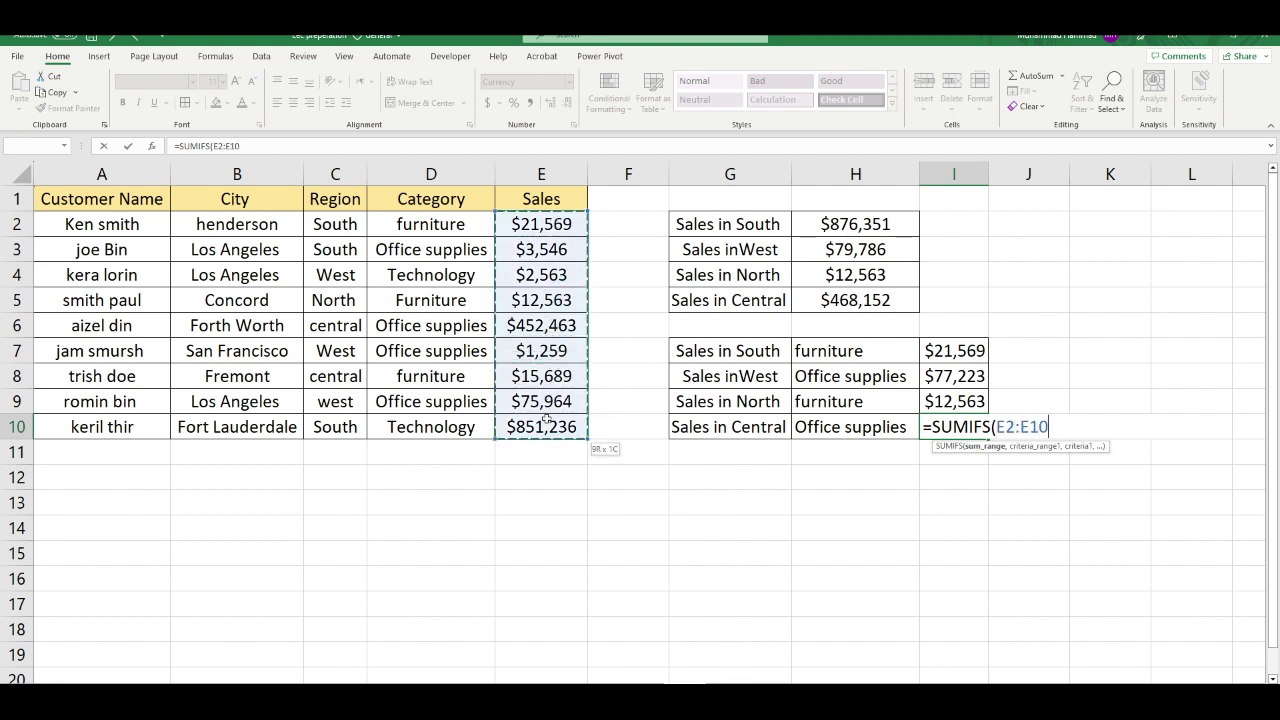
text(,)
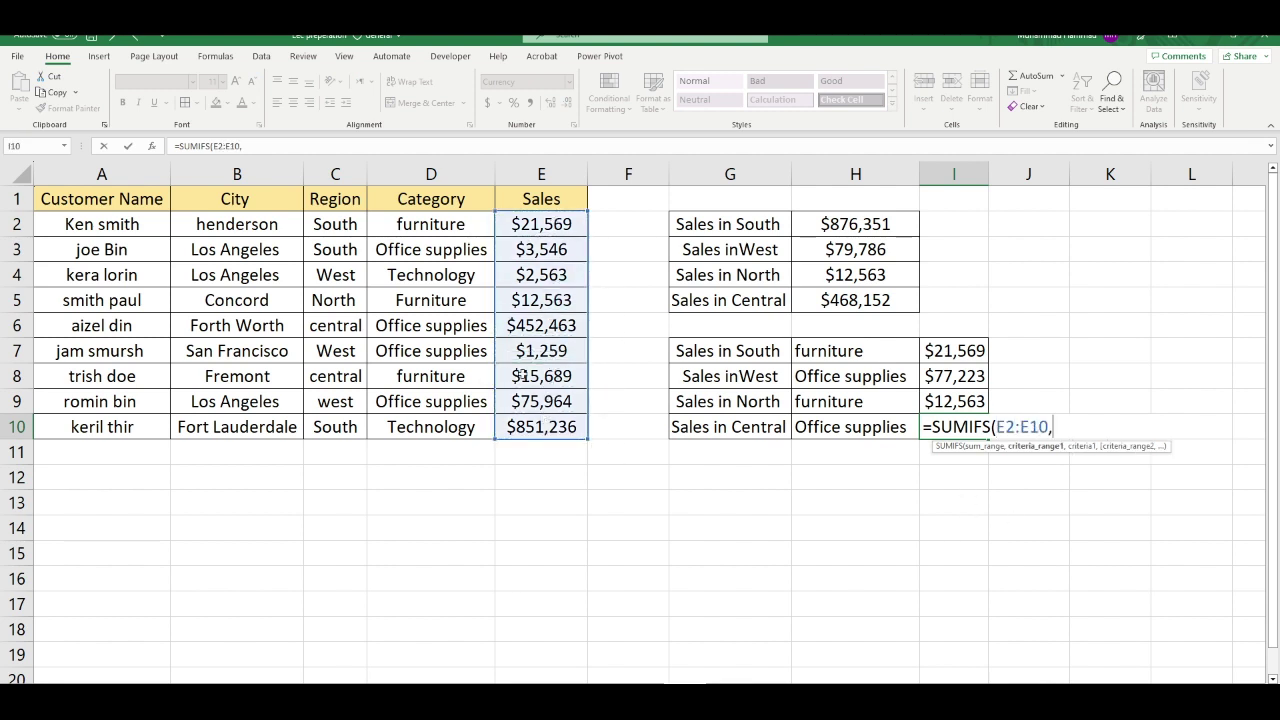
drag(352, 218, 316, 424)
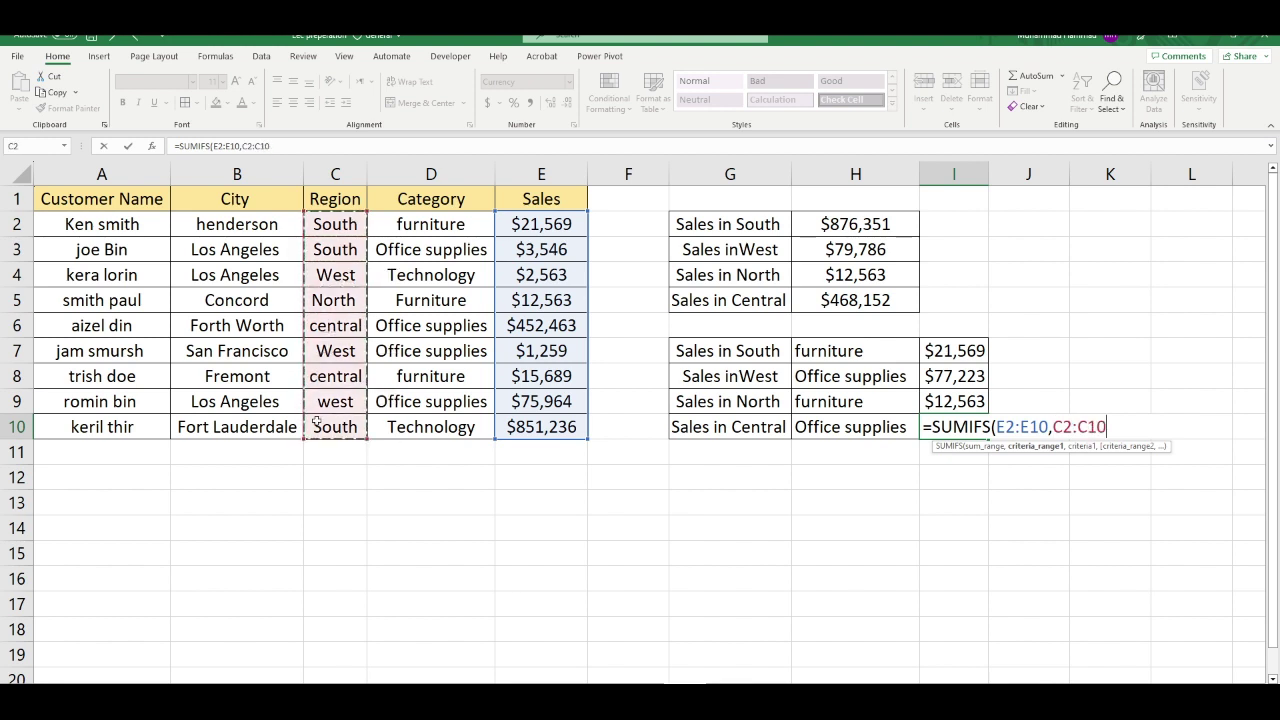
text(,)
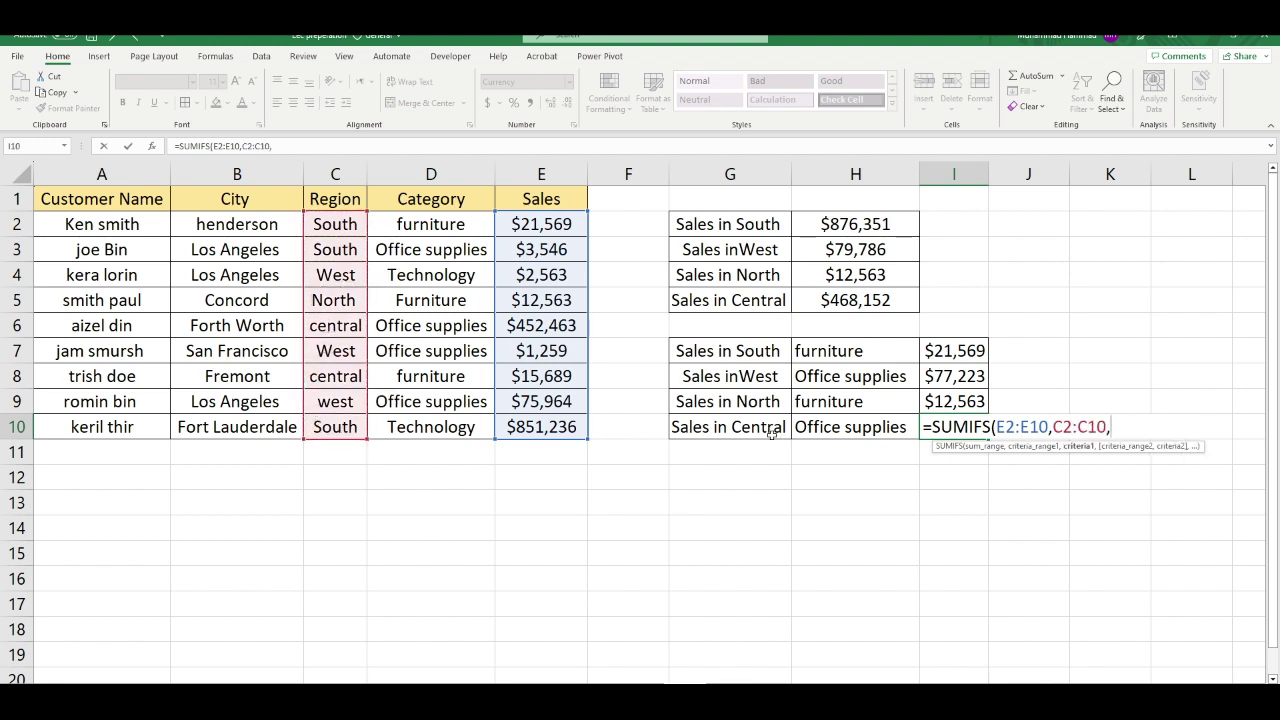
click(358, 376)
text(,)
drag(431, 427, 447, 227)
text(,)
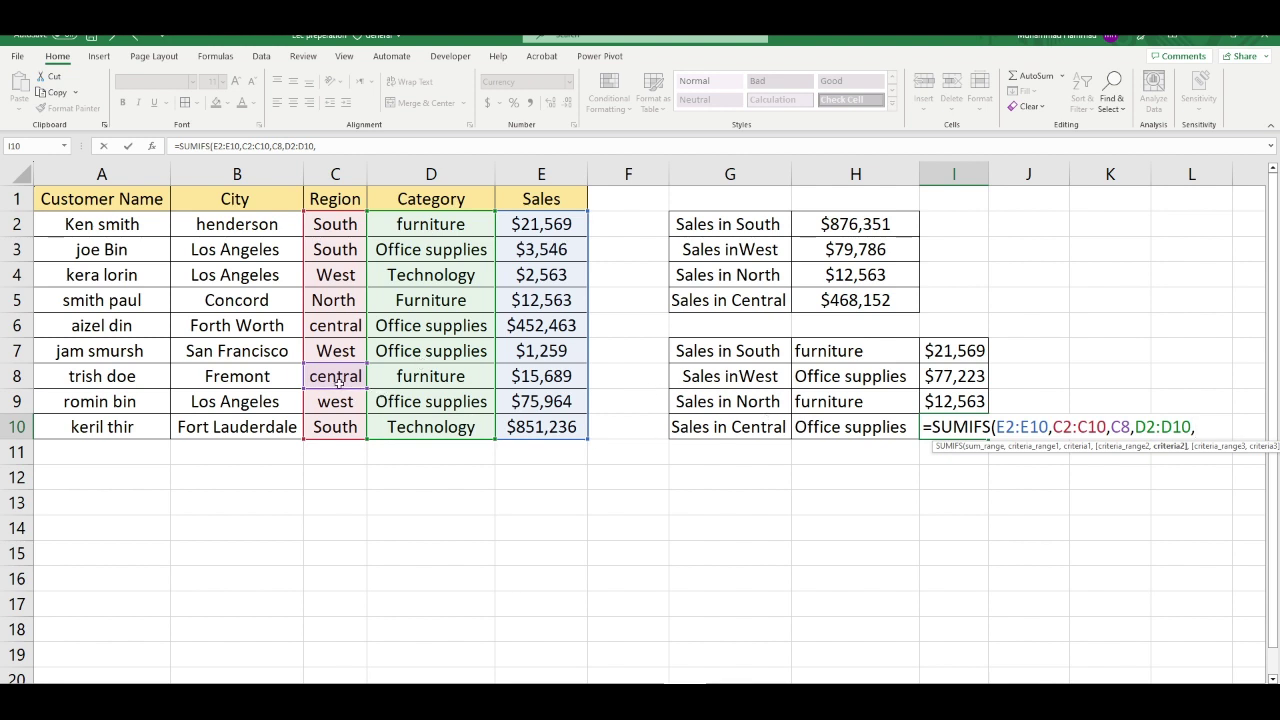
click(434, 325)
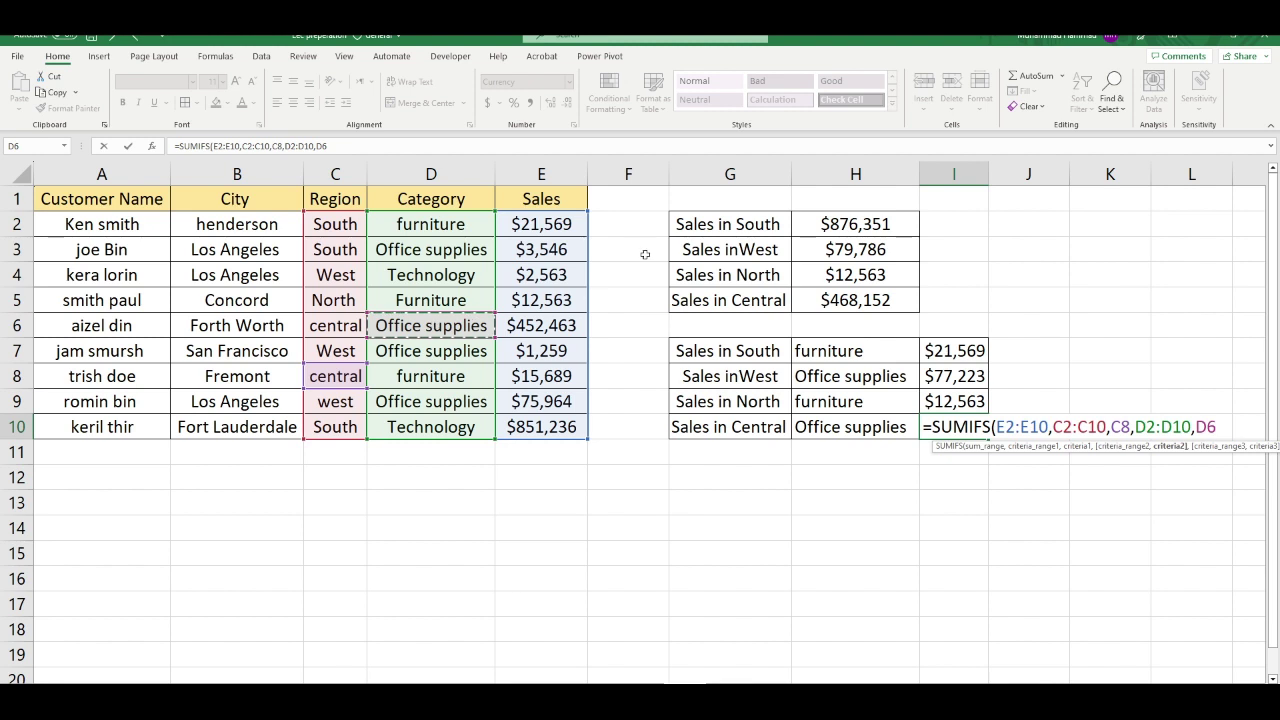
key(Return)
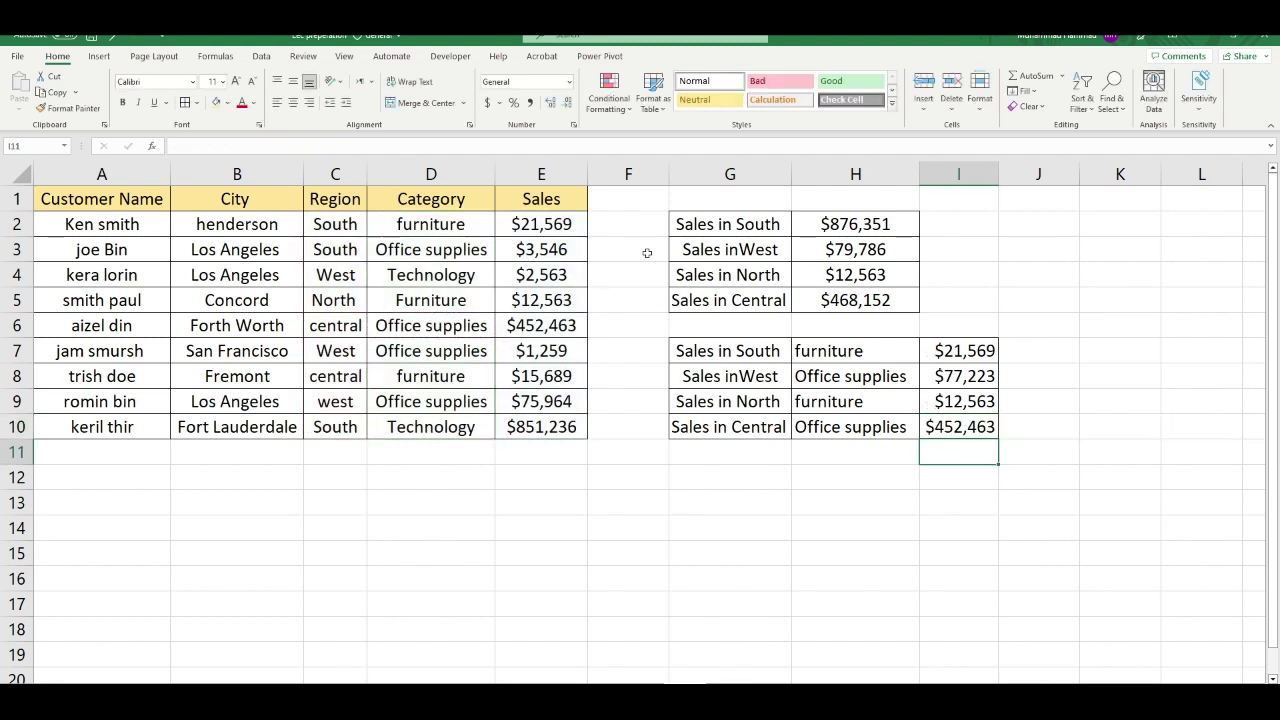